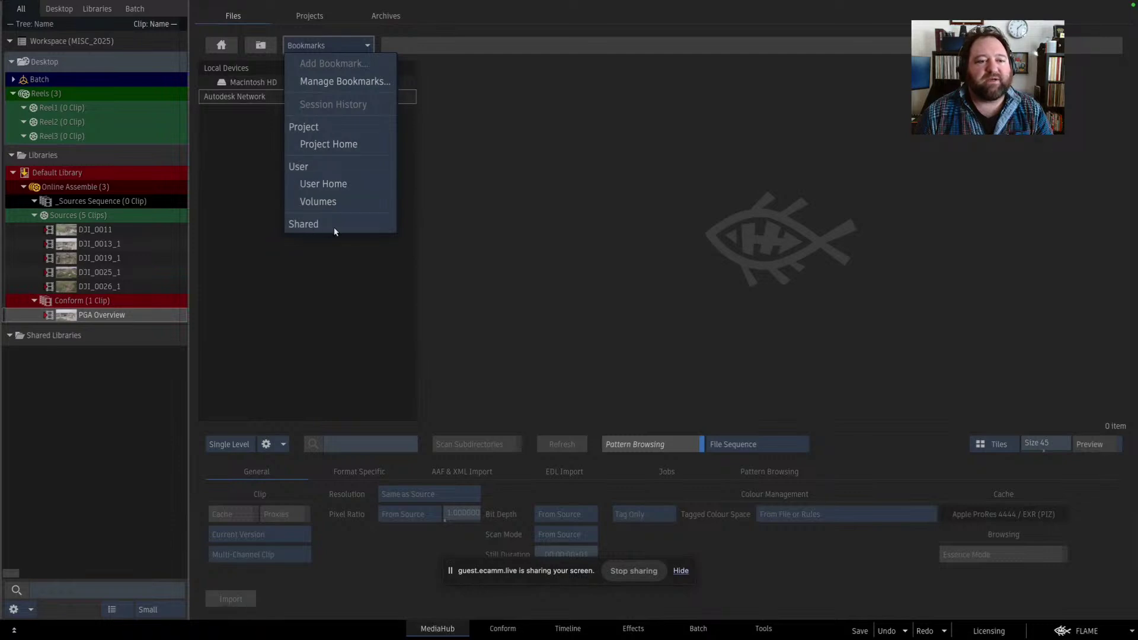
- Close the bookmarks list, switch to the PowerPoint slide show and reveal the slide's list of features covered by the user/project/shared paradigm
click(512, 246)
key(super+Tab)
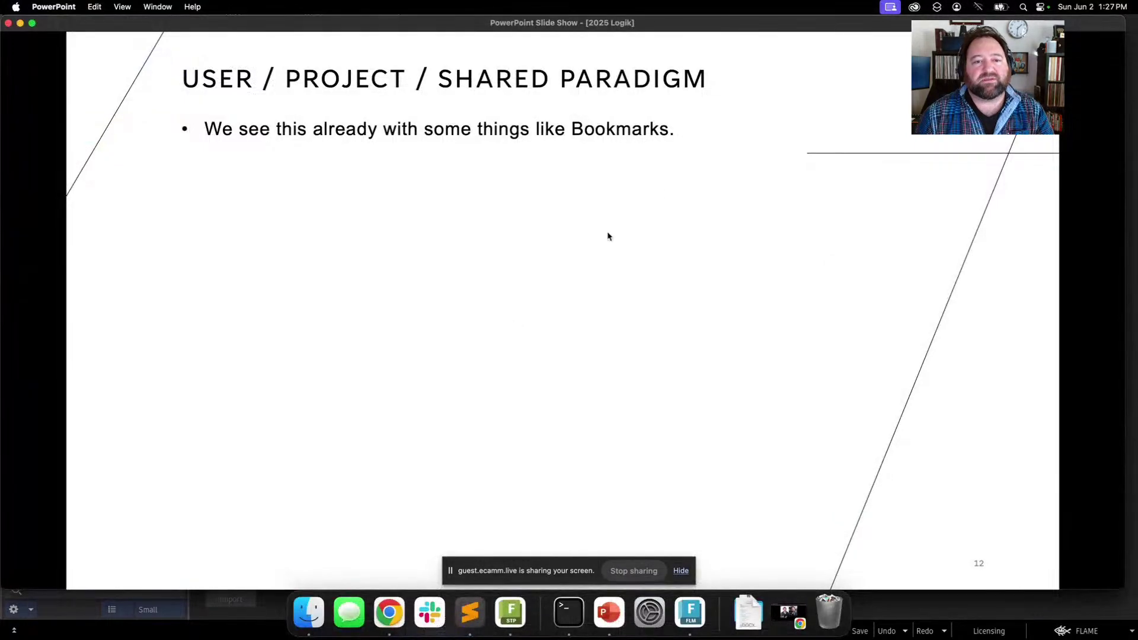
key(Right)
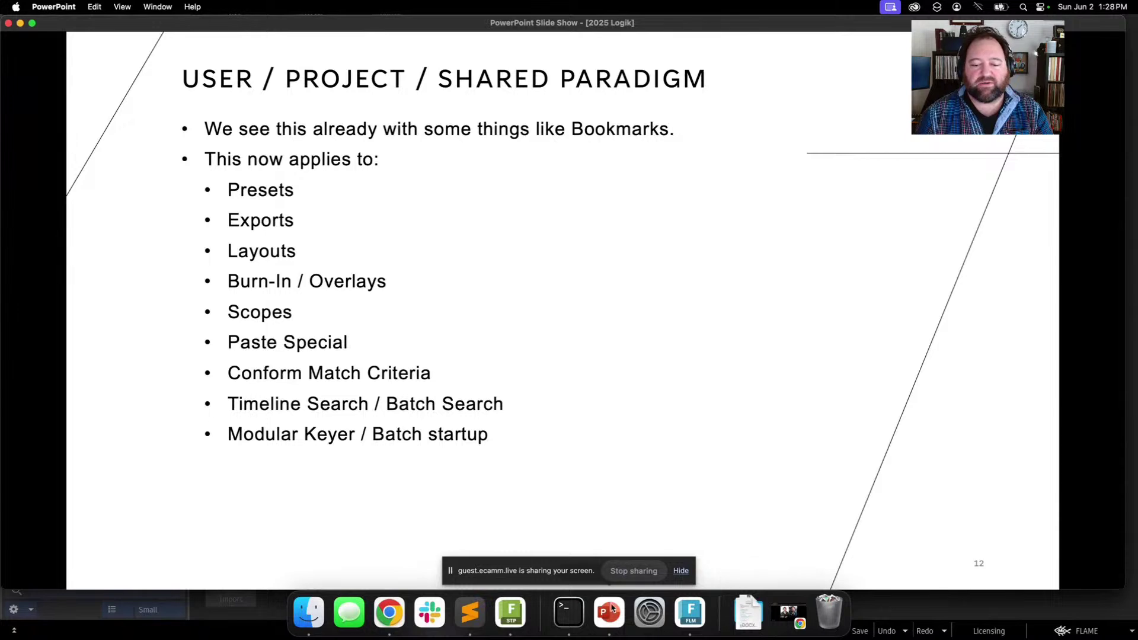
- Switch back to Flame, go to the Batch workspace, open the Filter node's result view and hide the screen-sharing notice
click(687, 613)
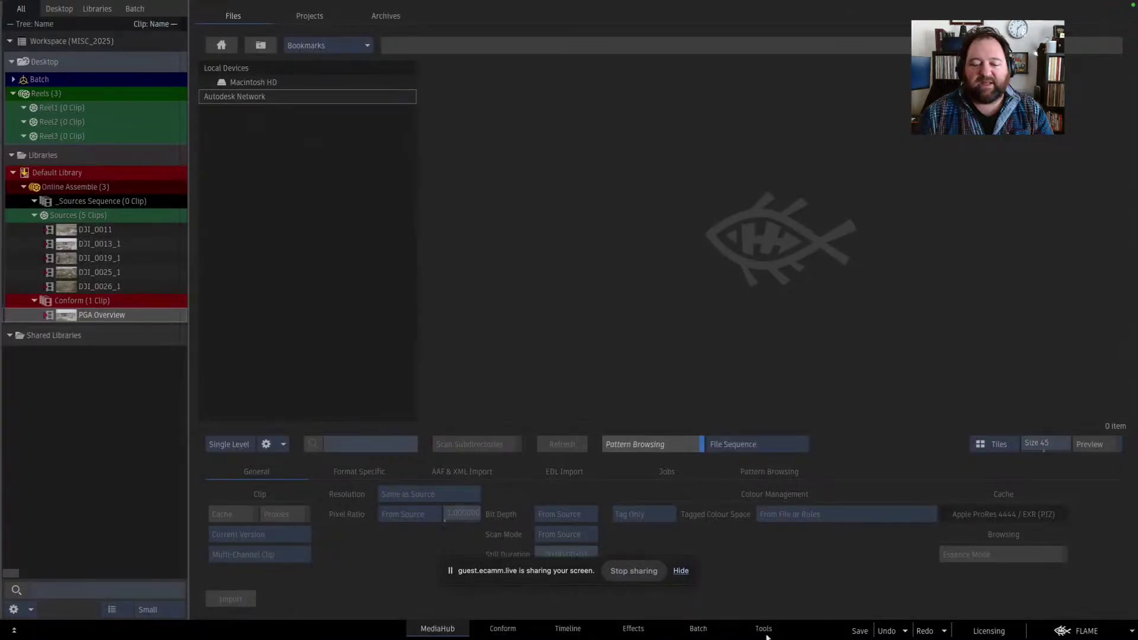
click(698, 629)
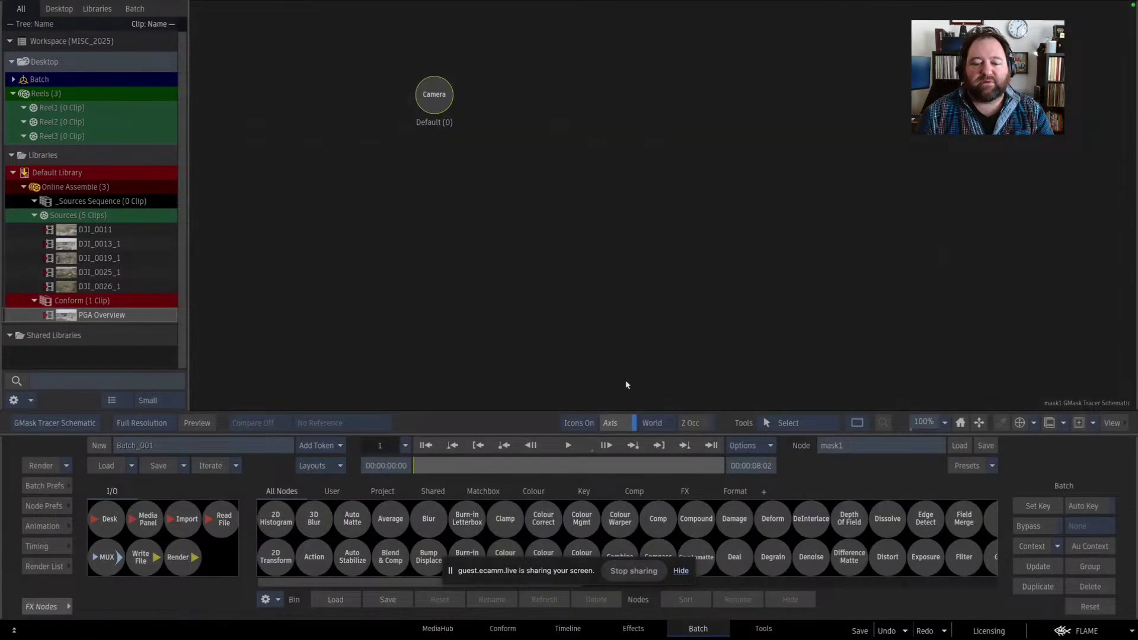
double_click(548, 118)
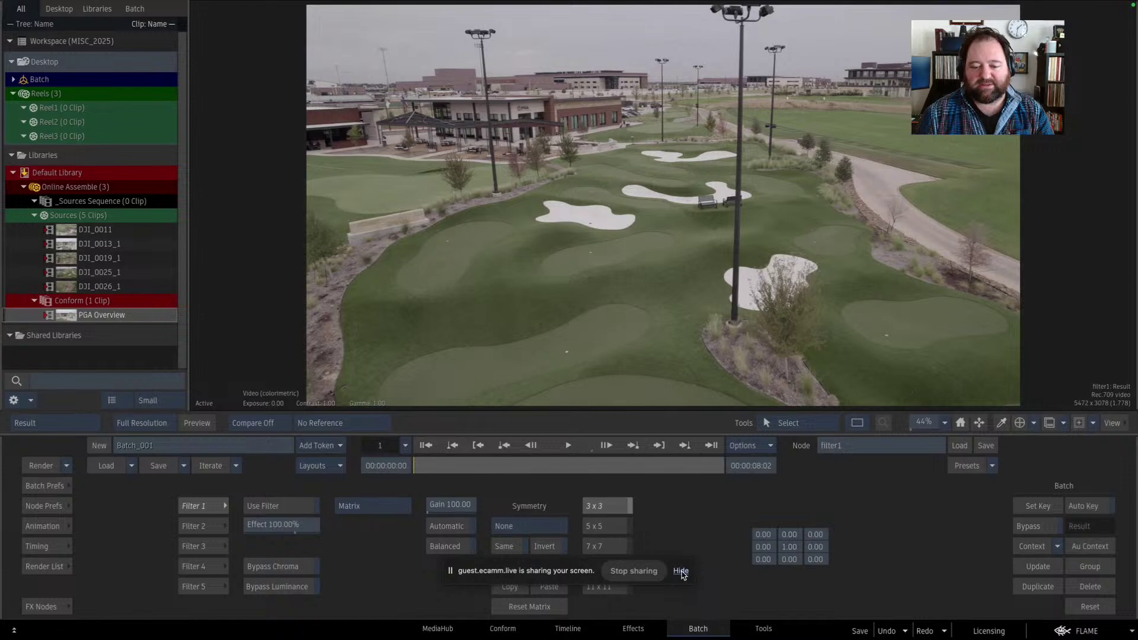
click(681, 571)
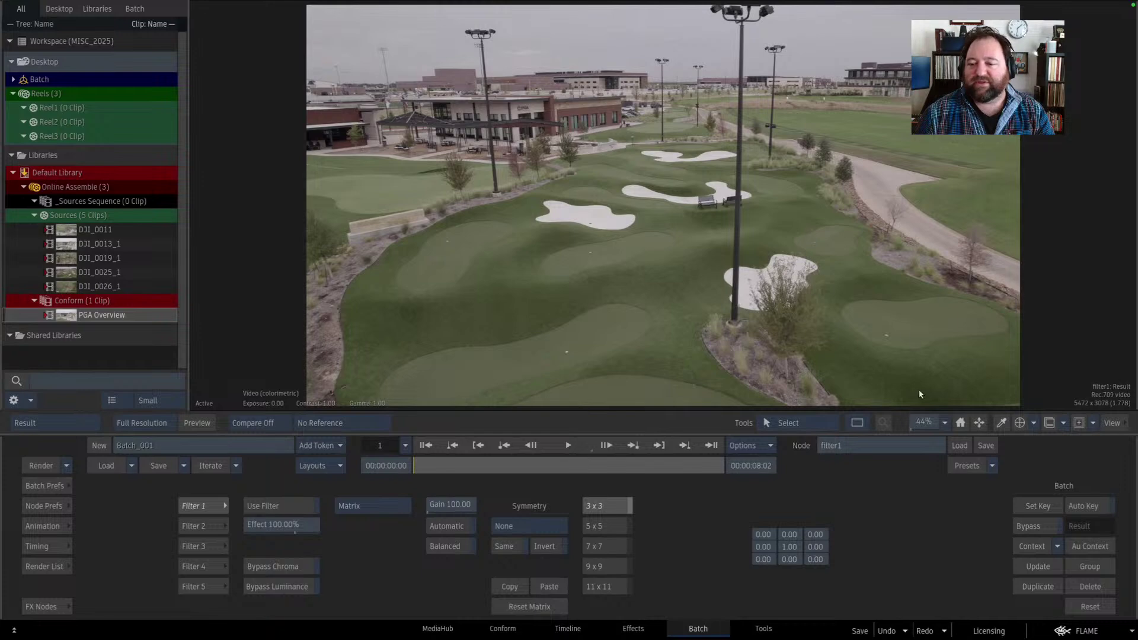
- Load the Negative preset on the filter and change its 3 x 3 matrix to 1.29, 0, 0.32; 0, 1.38, 0; 0.41, 0, 0.32
click(989, 468)
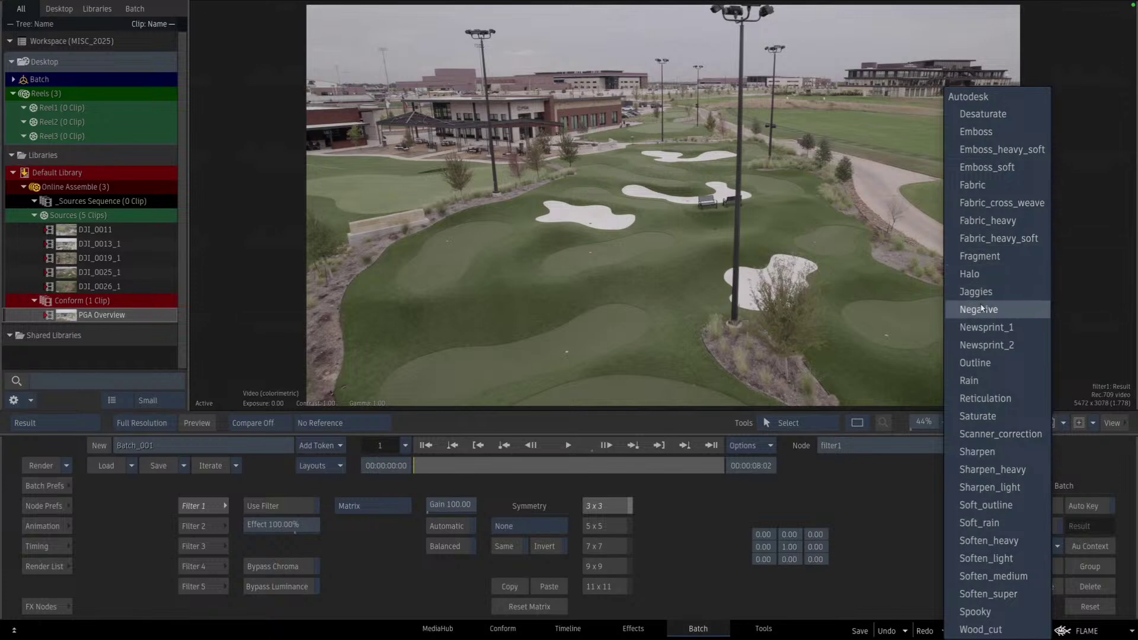
click(980, 308)
key(Return)
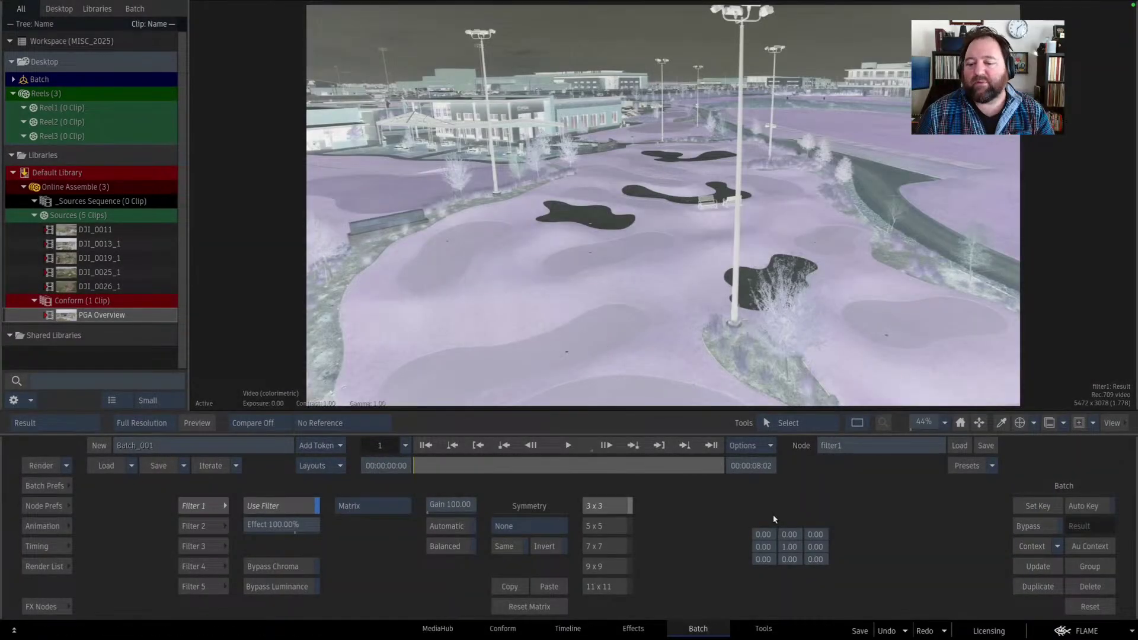
drag(764, 534, 827, 540)
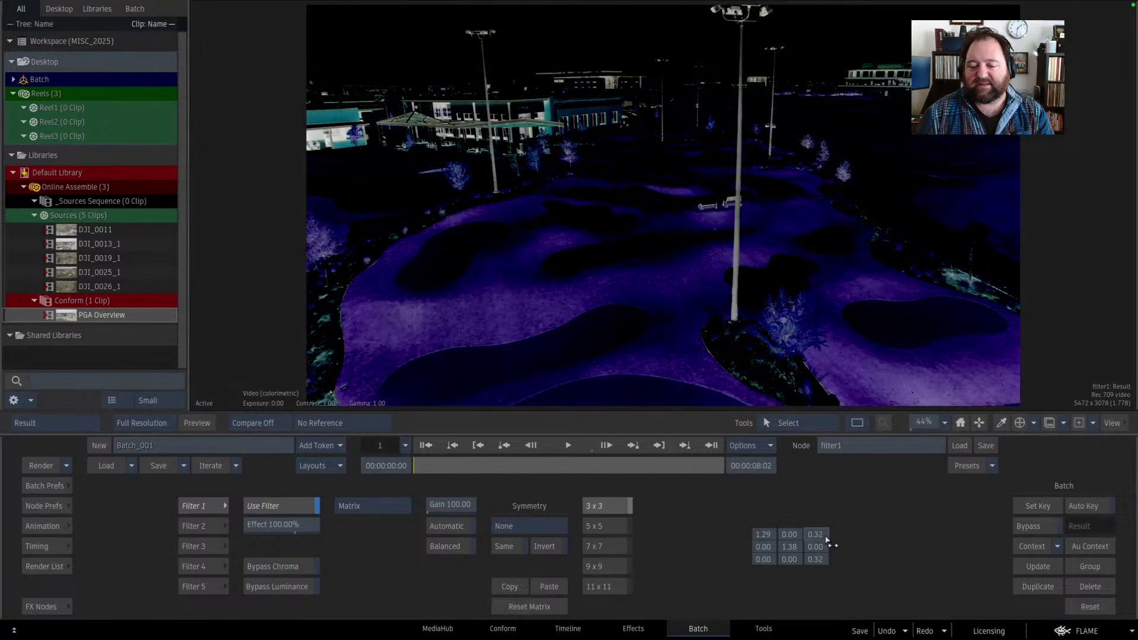
drag(765, 559, 797, 561)
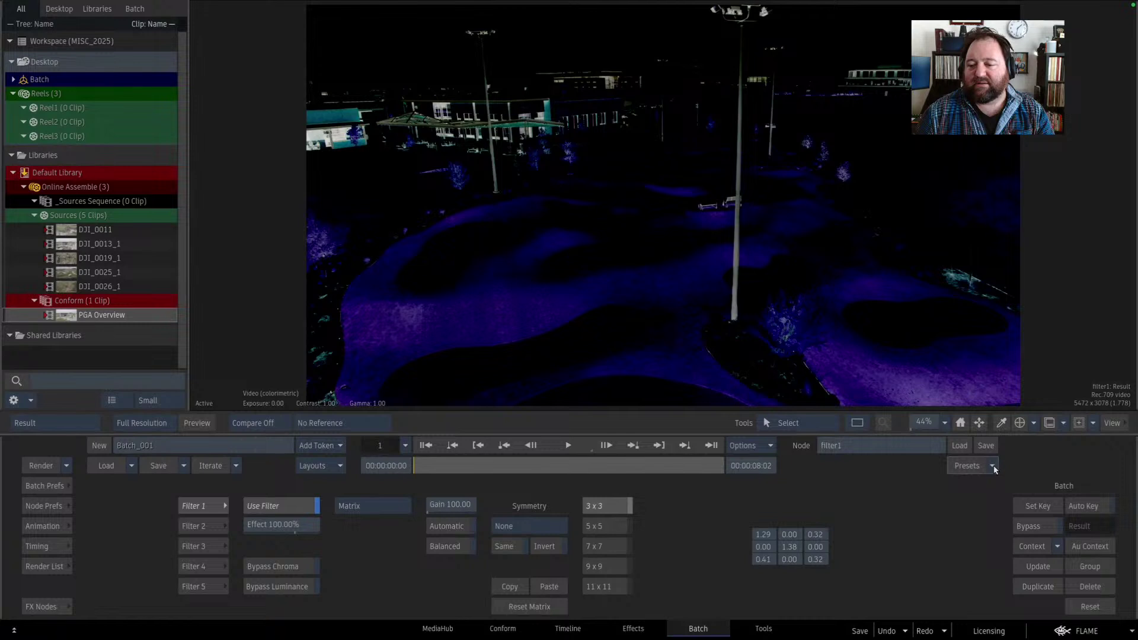
- Start saving the Filter node with the save type Presets, view the Shared visibility location and set the visibility back to User
click(988, 450)
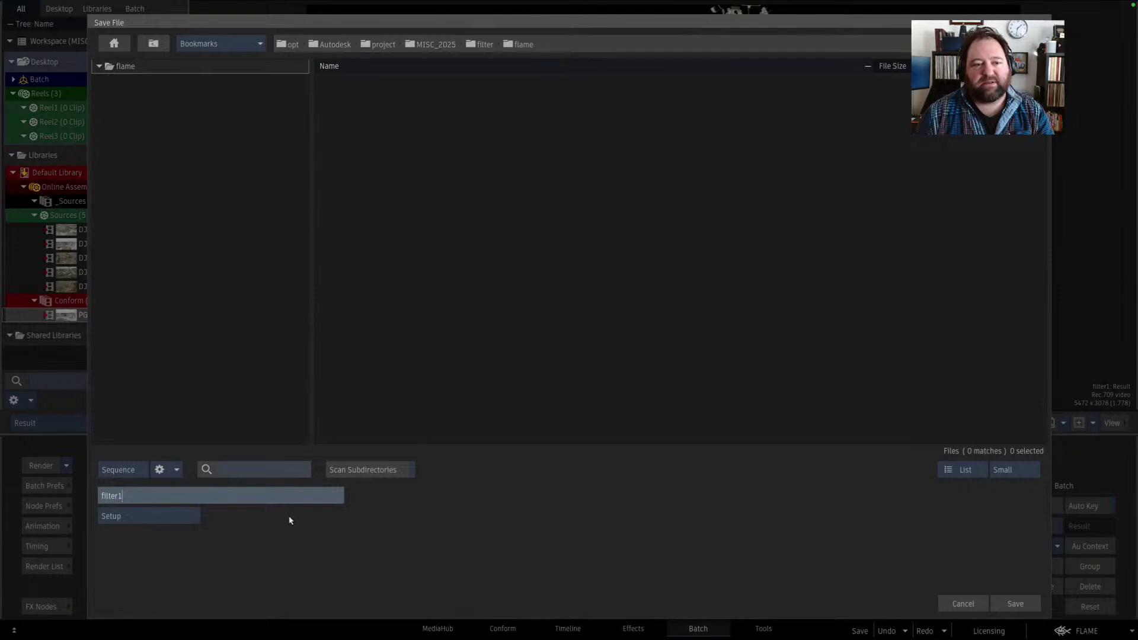
click(110, 516)
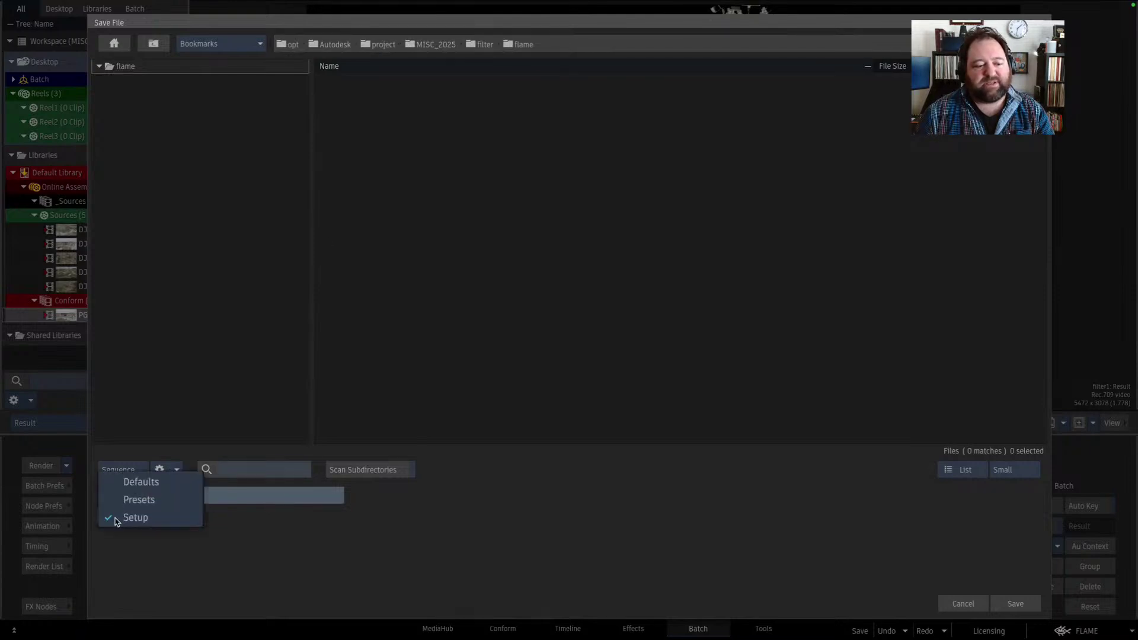
click(160, 503)
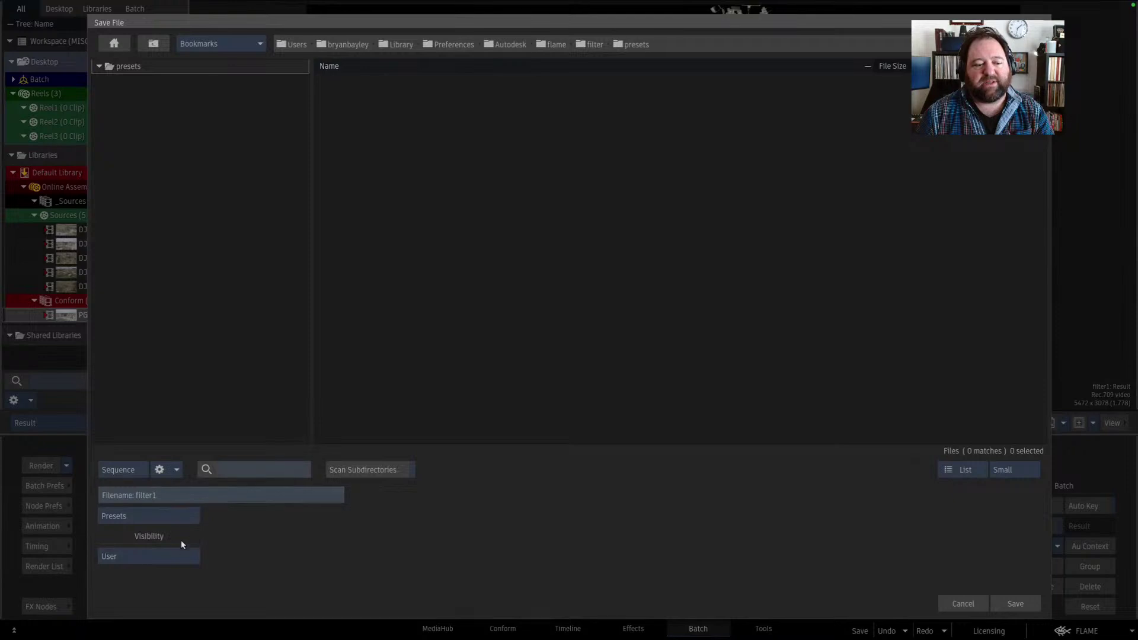
click(136, 558)
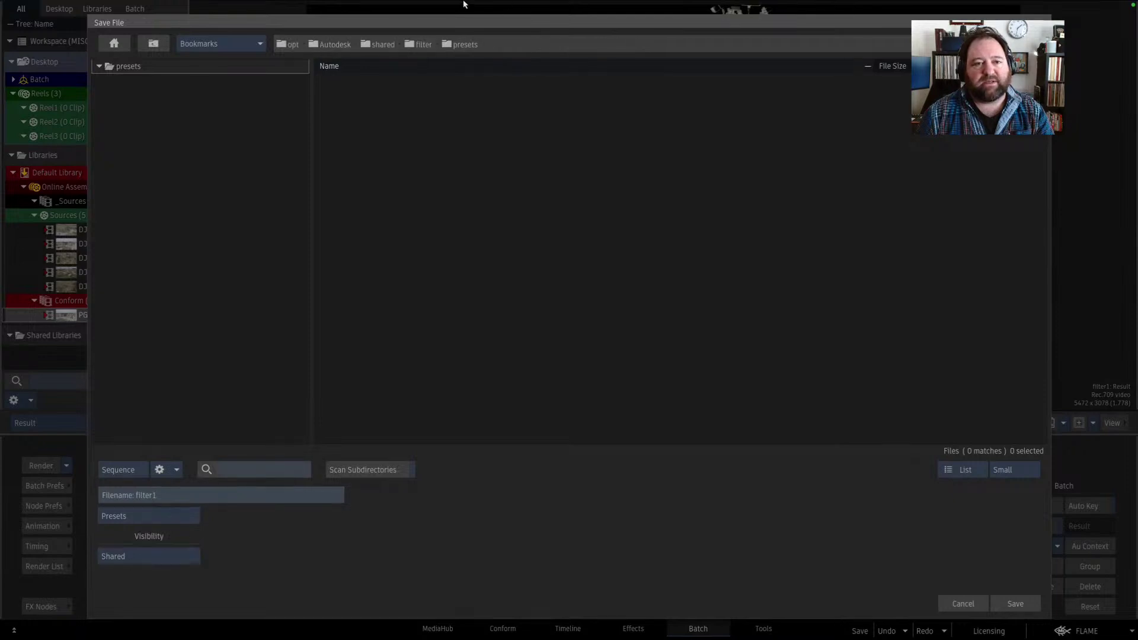
click(148, 557)
- Name the filter preset with the owner's first name followed by "sfilter" and save it
click(163, 498)
text(bba)
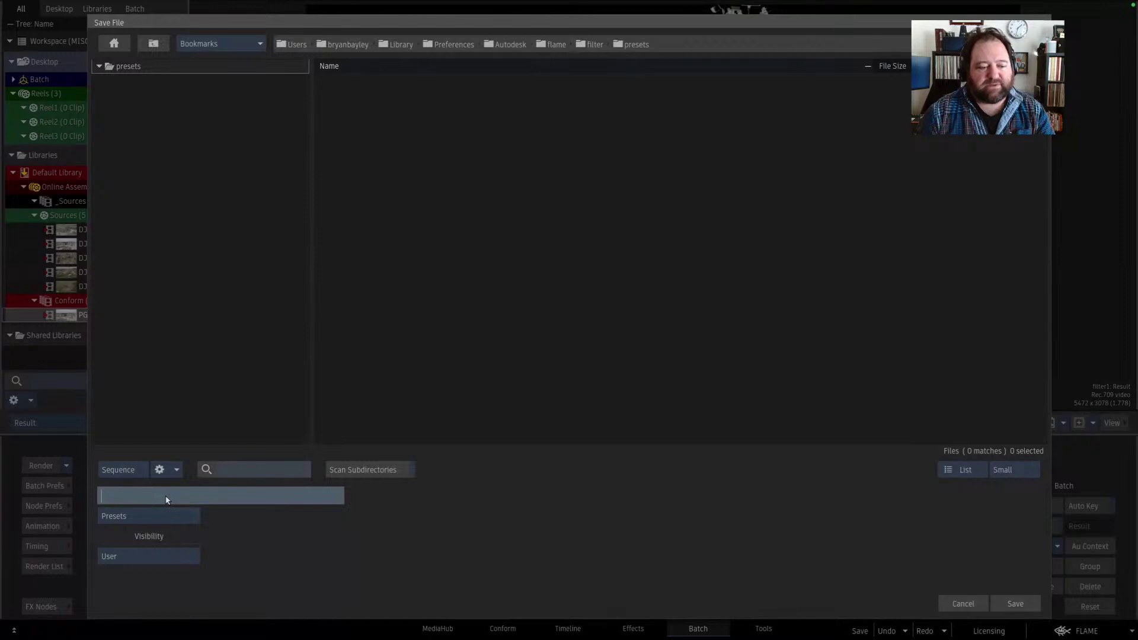
text(yansfilter)
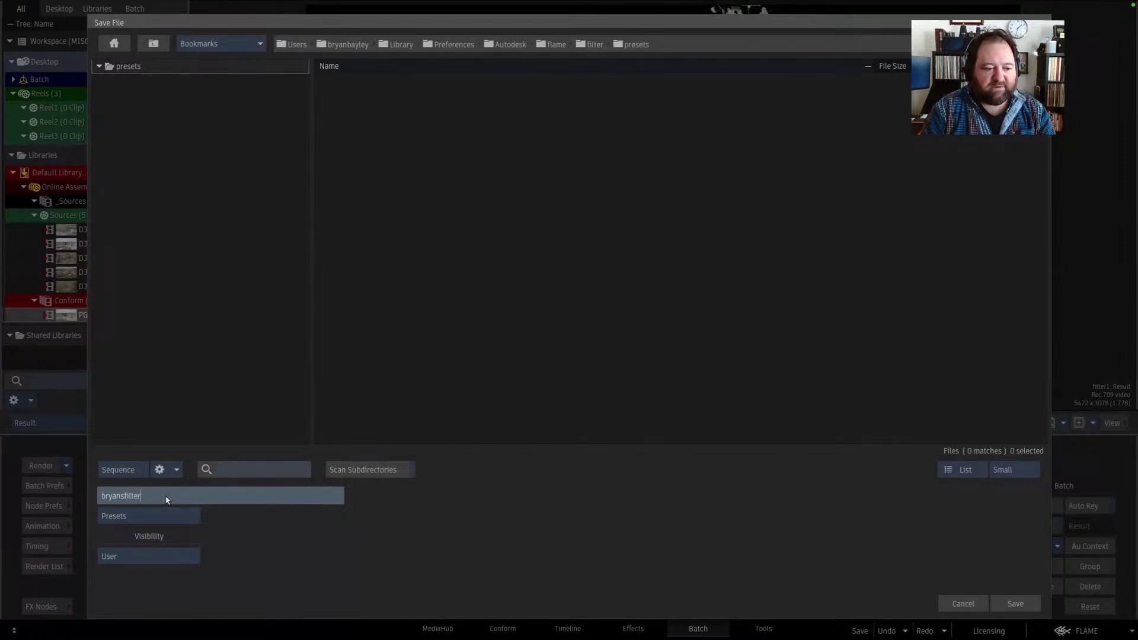
key(Return)
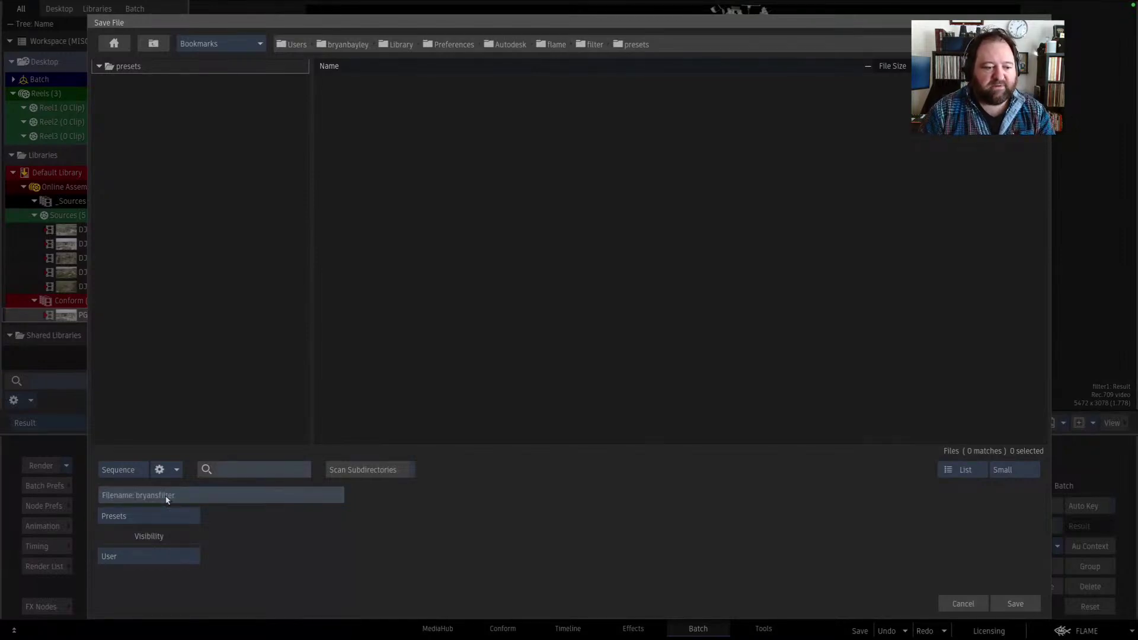
click(1015, 603)
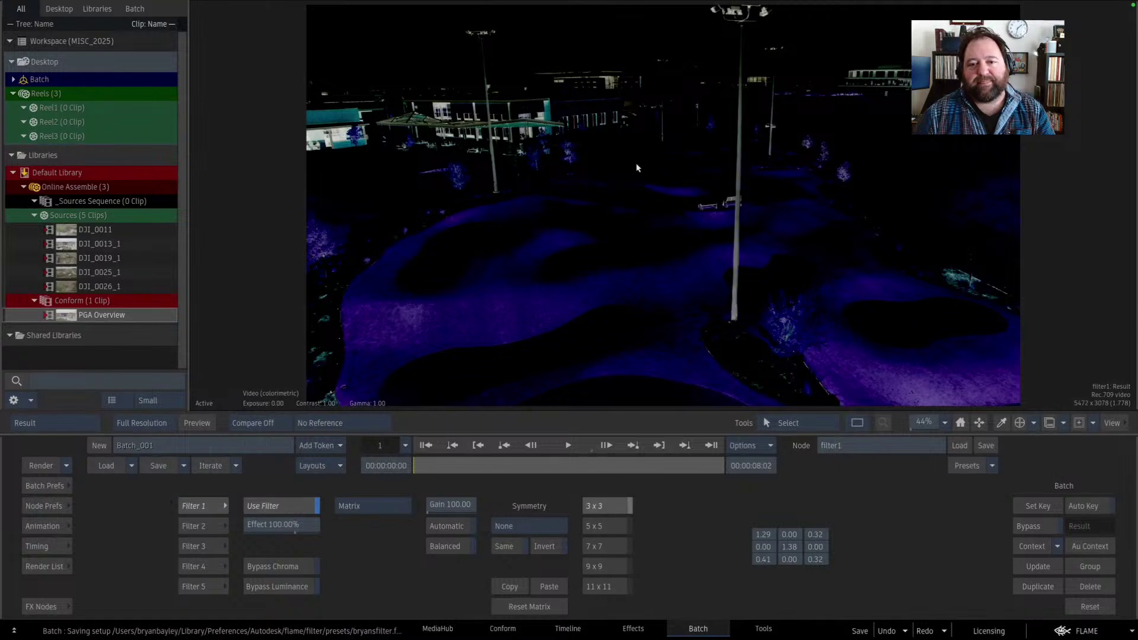
- Look through the Filter node's preset list for the newly saved user preset without applying one
click(993, 466)
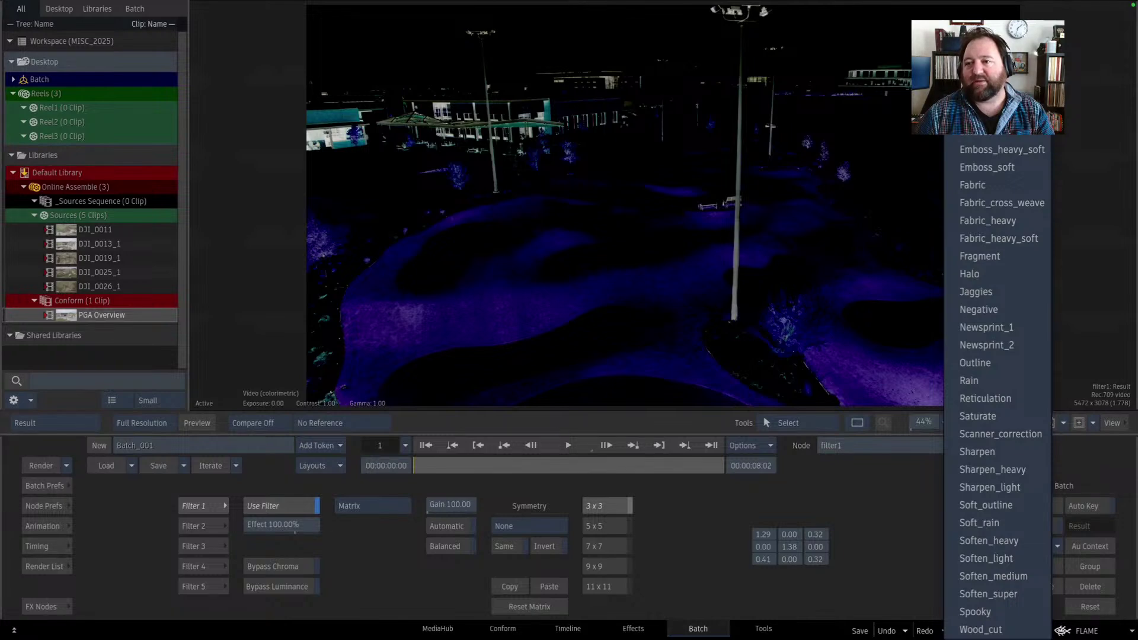
click(984, 630)
click(667, 378)
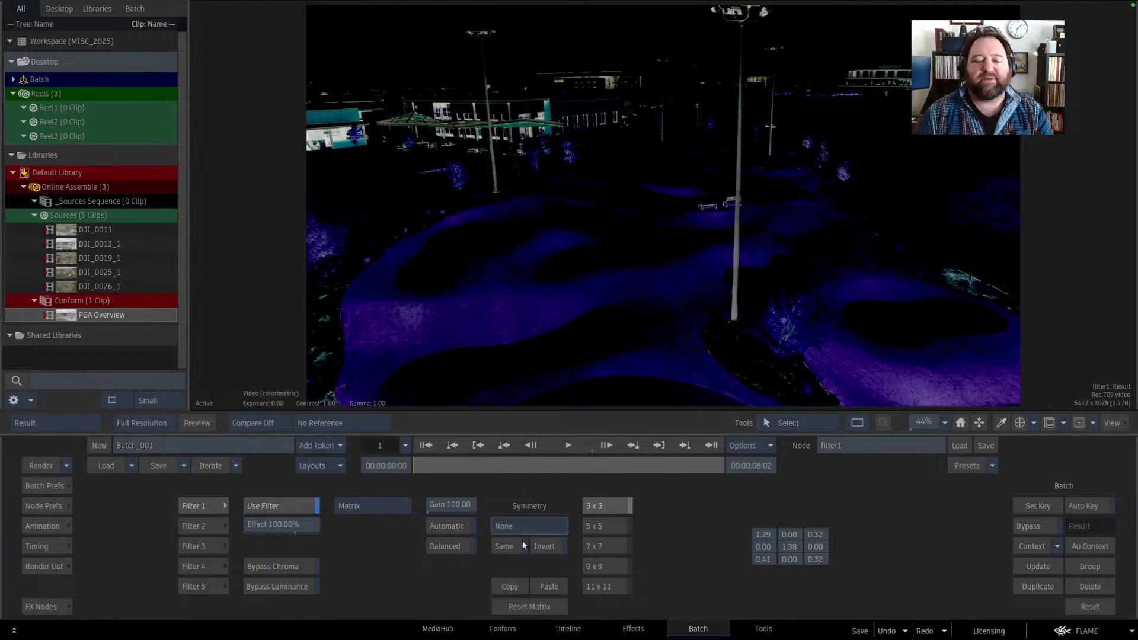
- Return to the batch schematic, open the Damage node's result view and check its available presets
key(grave)
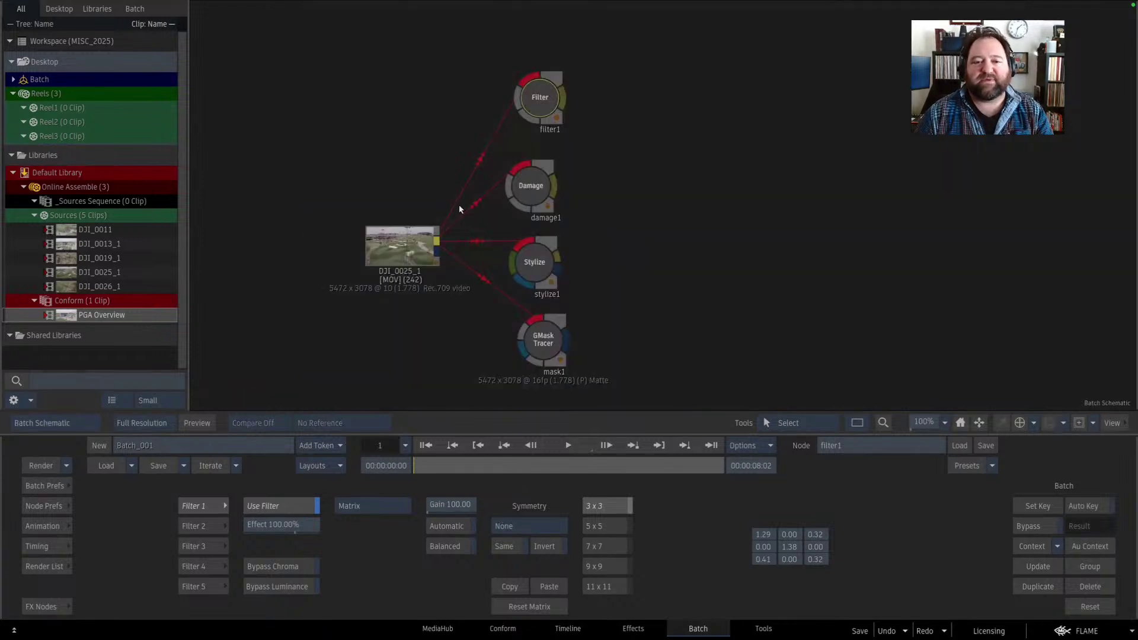
click(530, 202)
key(grave)
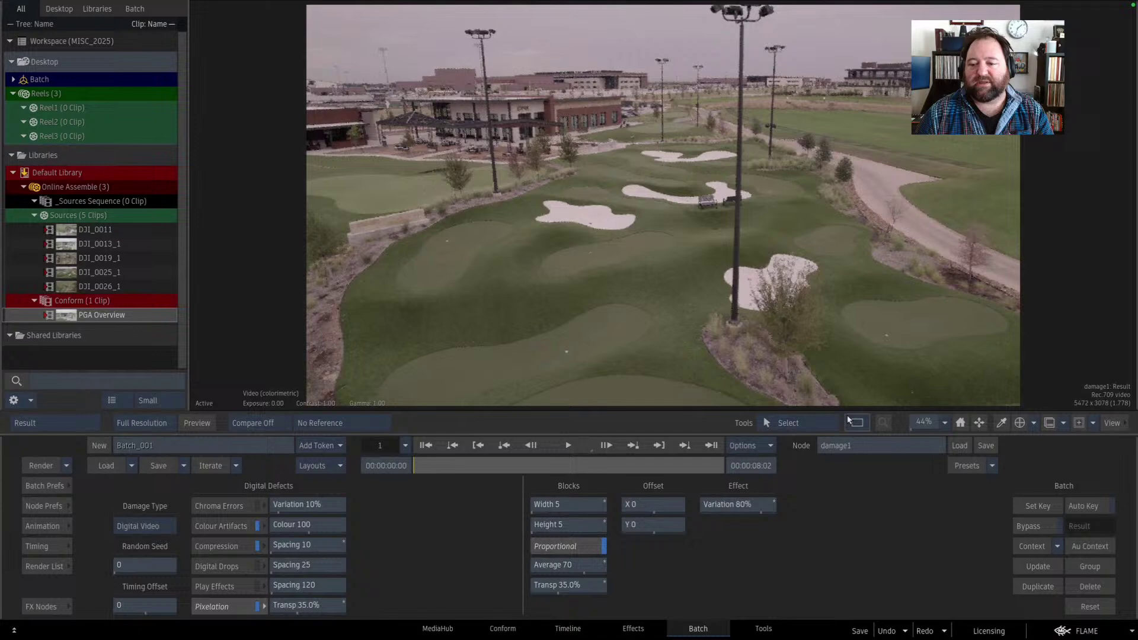
click(992, 468)
mouse_move(996, 469)
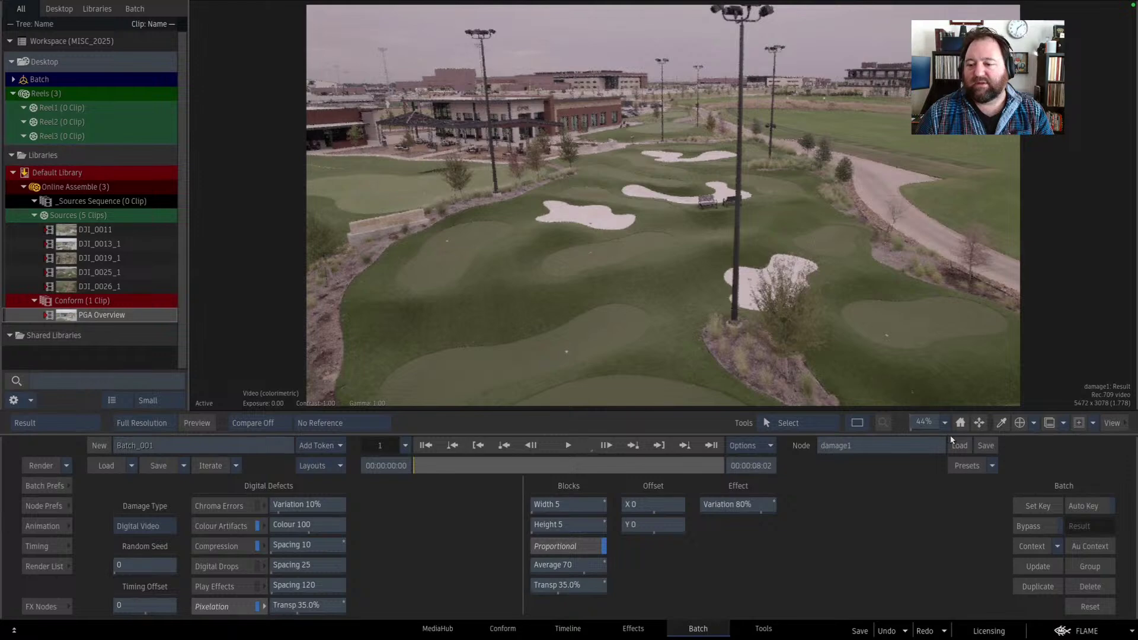
- Start saving the Damage node with the save type Presets, compare the User and Shared locations, and set the visibility to Shared
click(985, 448)
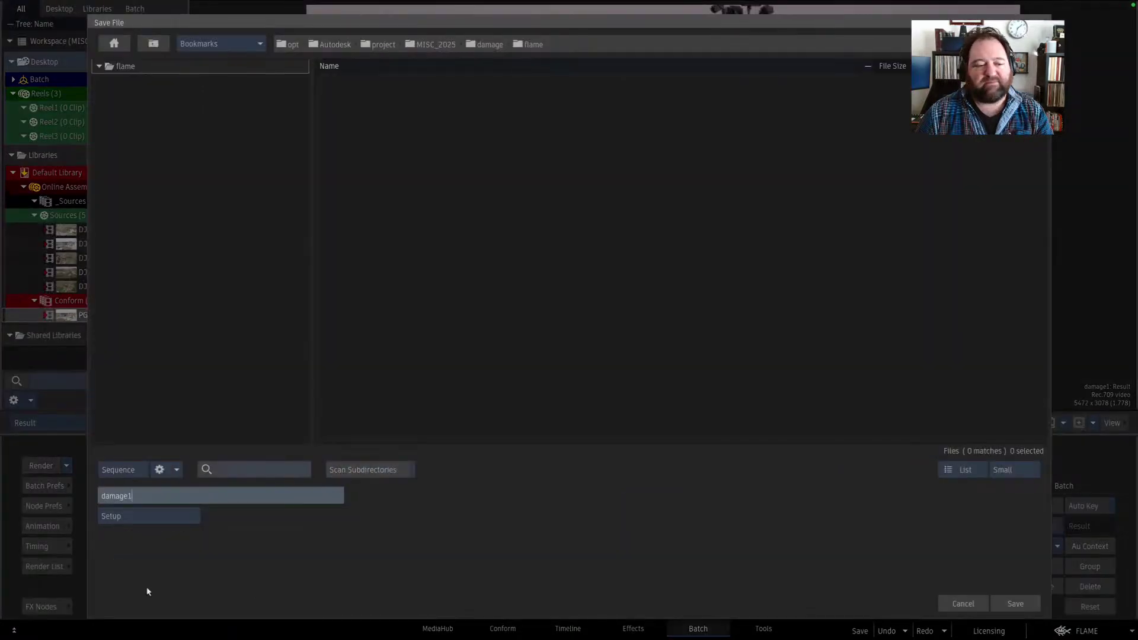
click(128, 521)
click(128, 499)
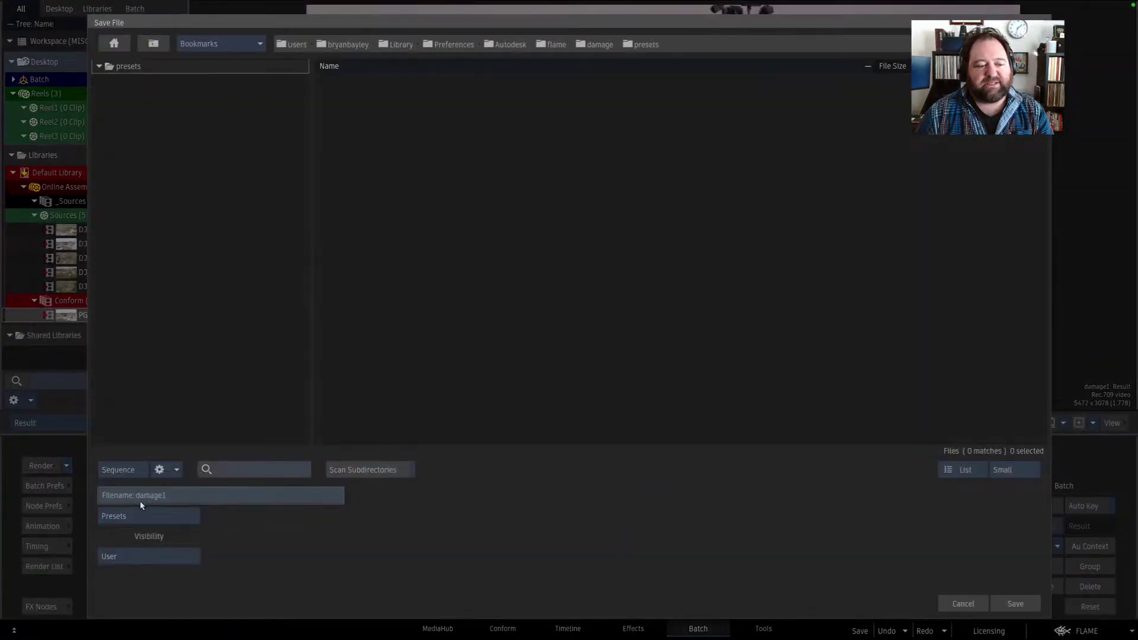
click(124, 559)
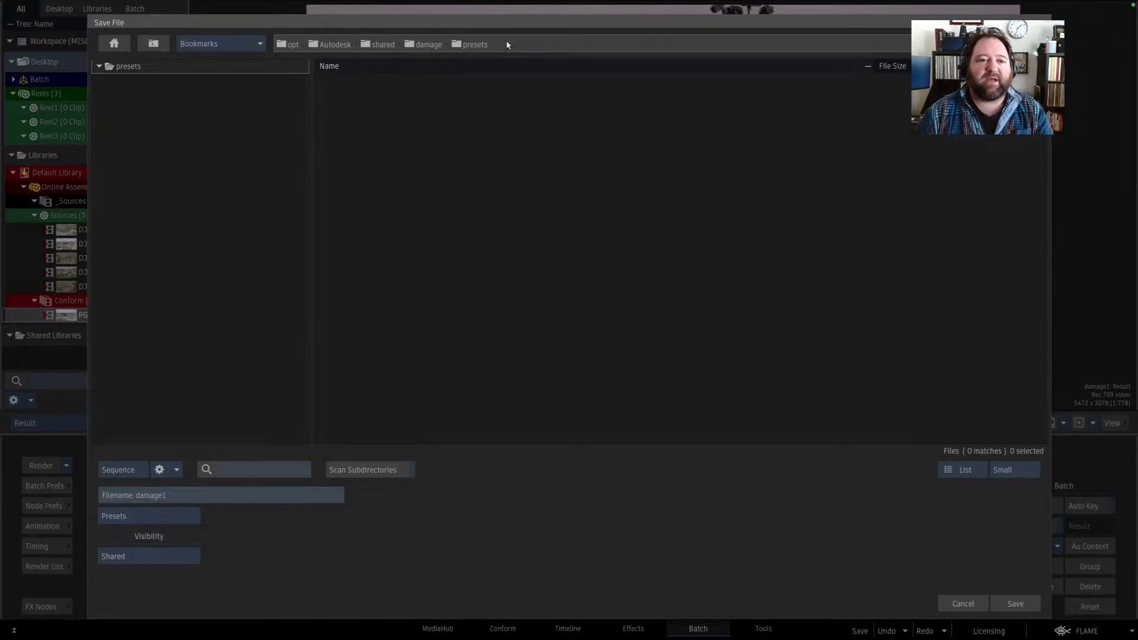
click(126, 557)
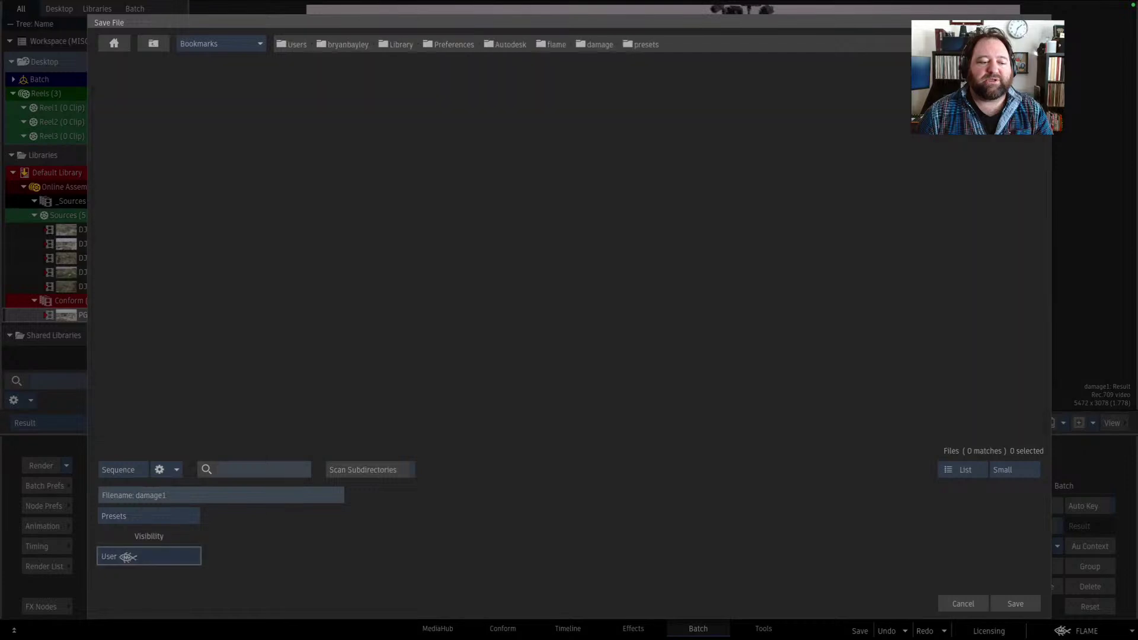
click(128, 558)
click(128, 560)
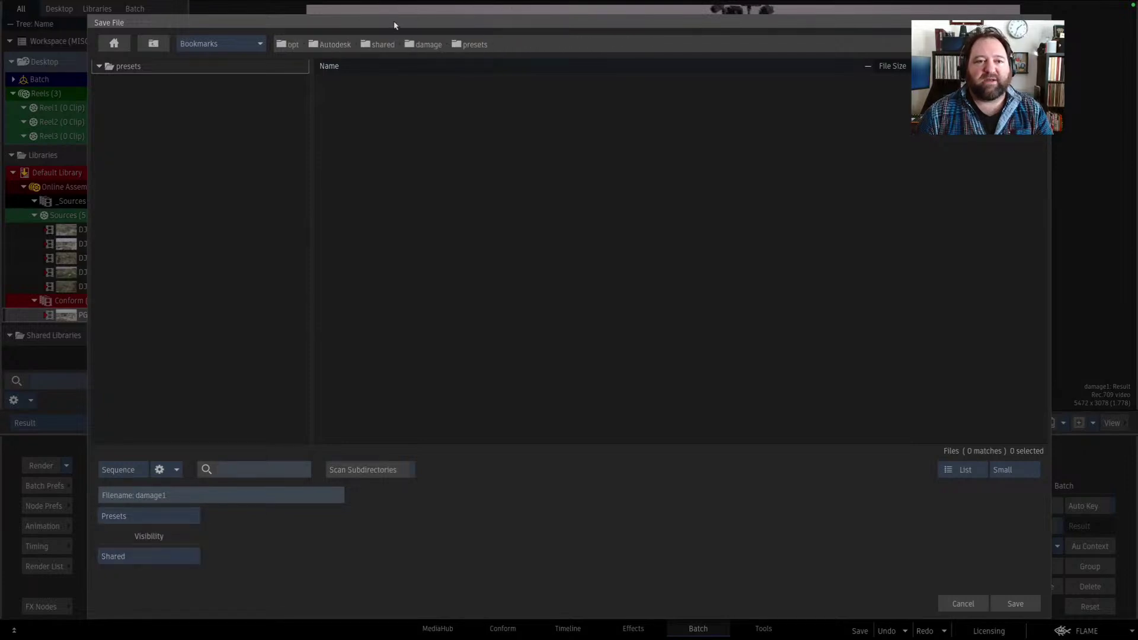
- Name the shared damage preset with a short form of the owner's name and save it
click(202, 497)
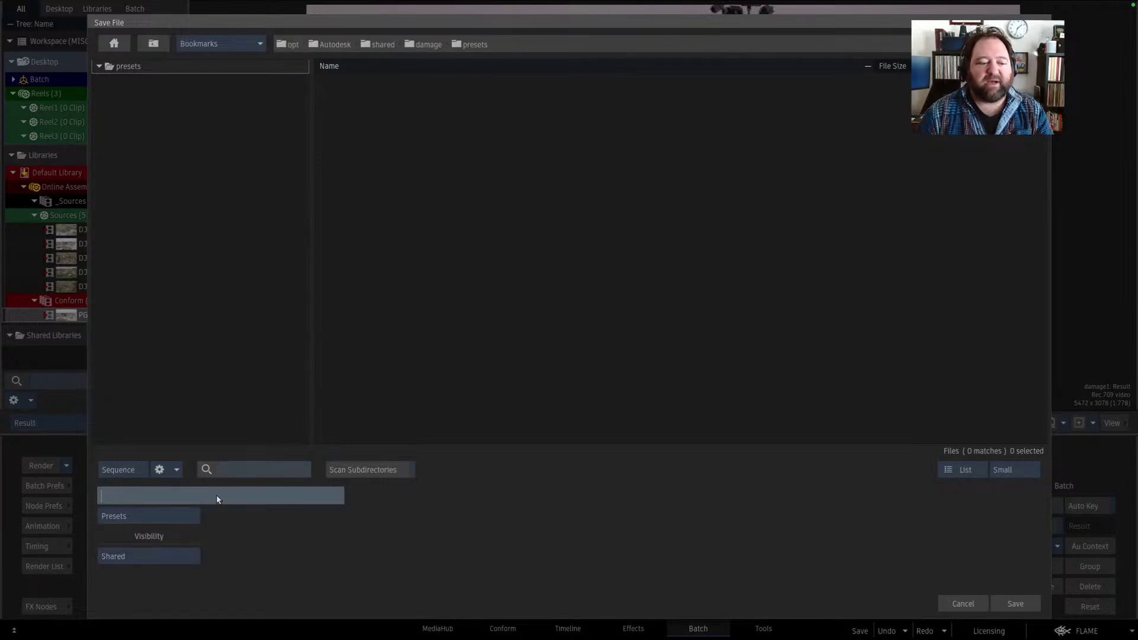
text(bbayel)
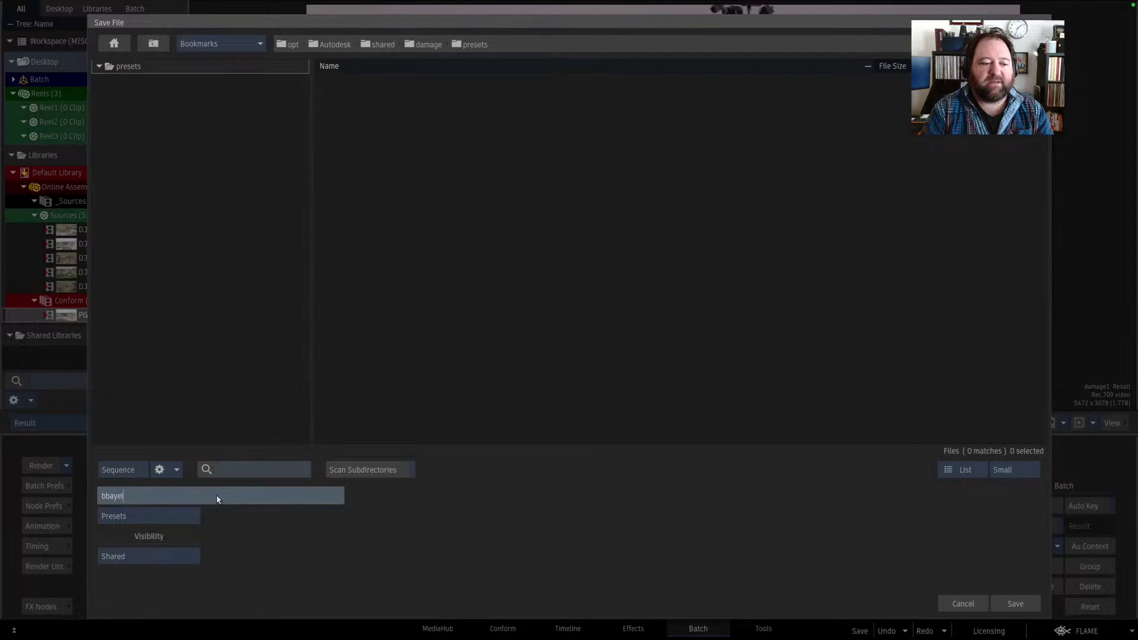
key(BackSpace)
key(BackSpace)
text(;l)
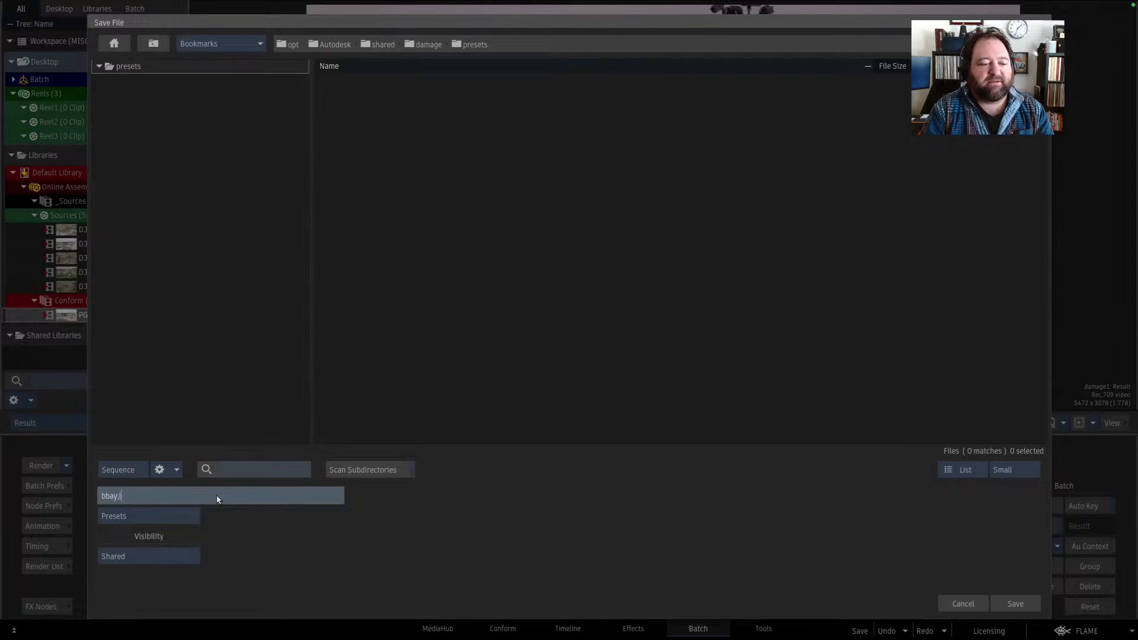
key(Return)
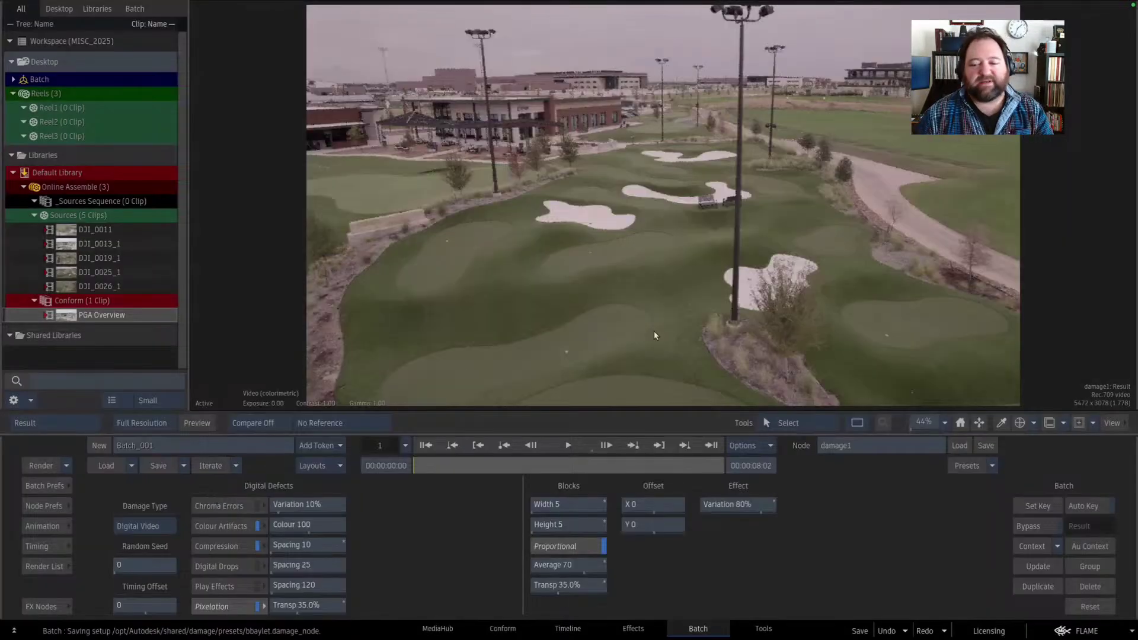
- Check the Damage node's preset list for the new shared preset and return to the batch schematic at the Stylize node
click(993, 467)
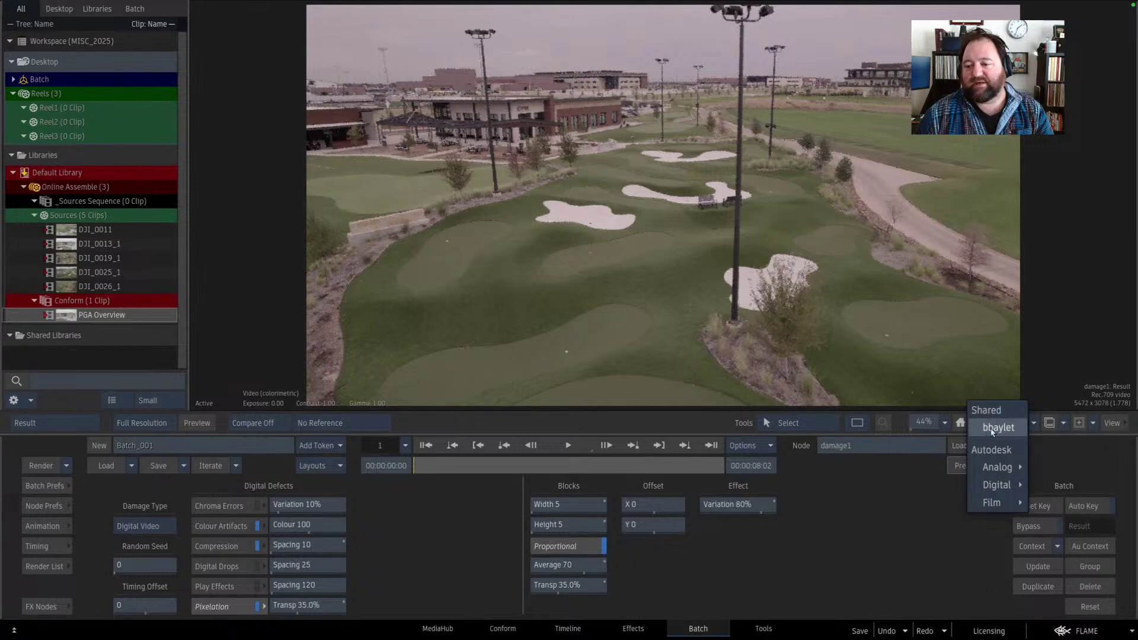
click(891, 482)
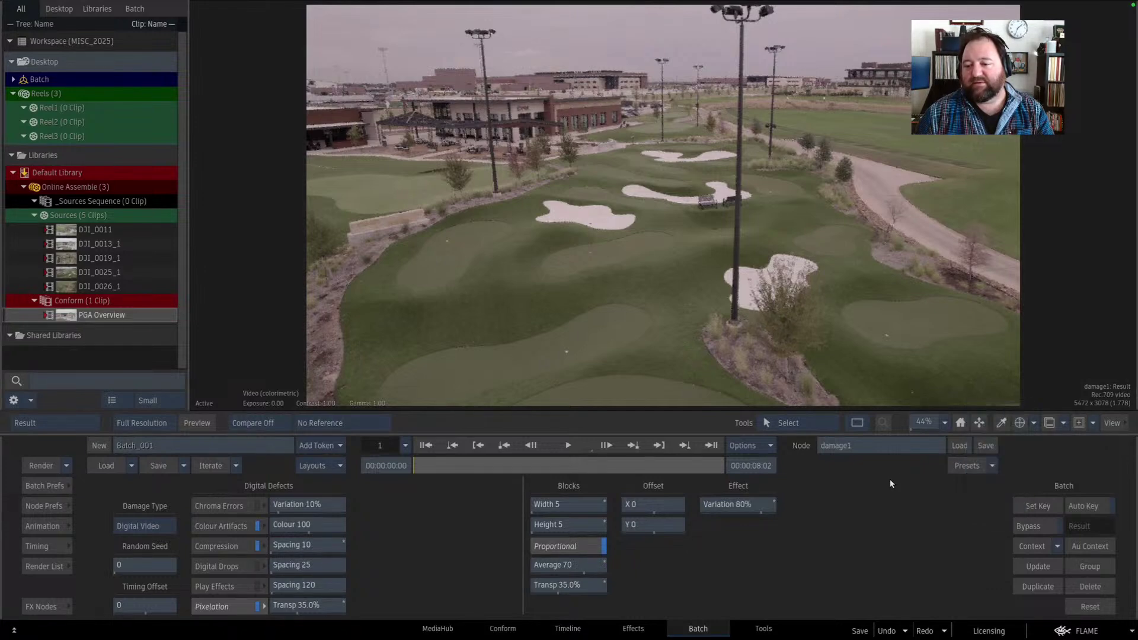
key(Escape)
drag(705, 287, 707, 154)
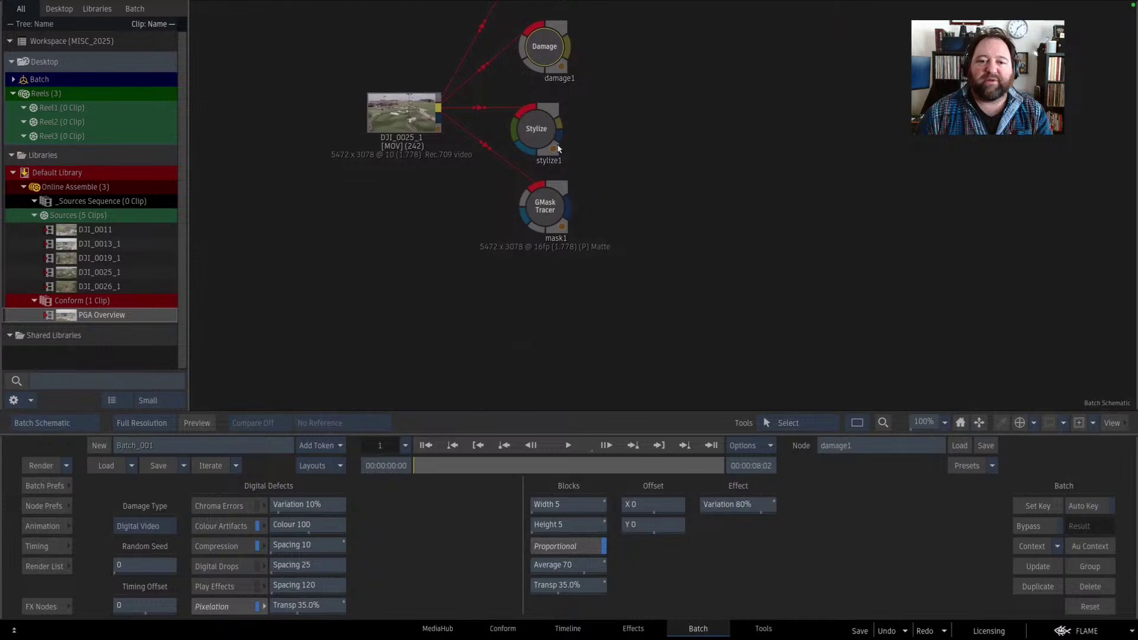
- Reposition the Stylize and GMask Tracer nodes in the batch schematic and show the GMask Tracer's front media view
click(558, 148)
click(548, 201)
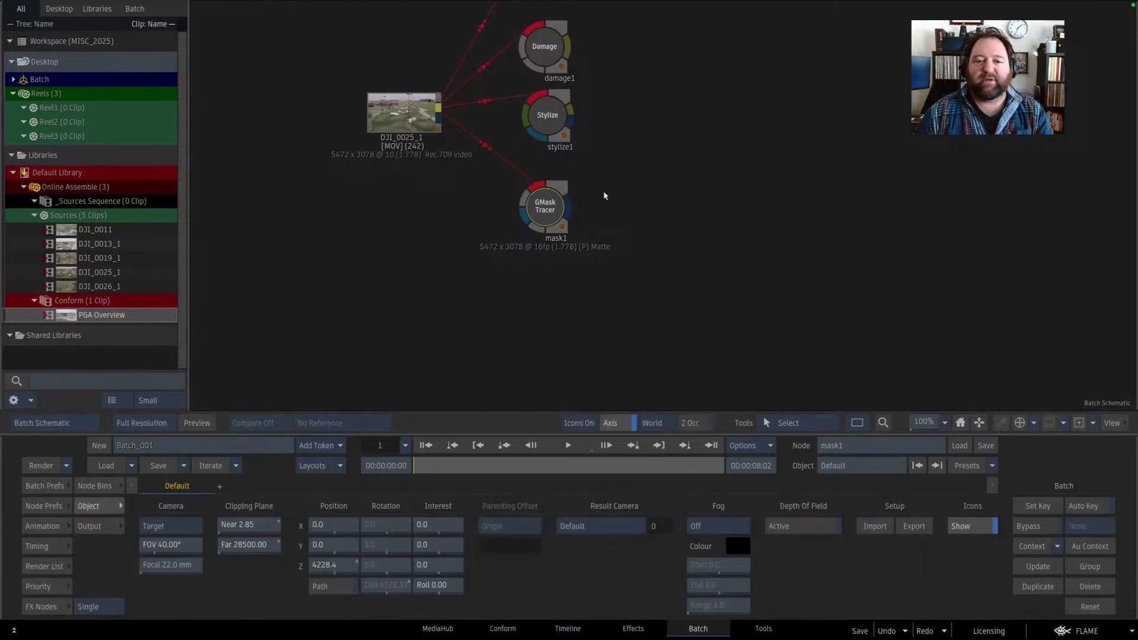
double_click(549, 207)
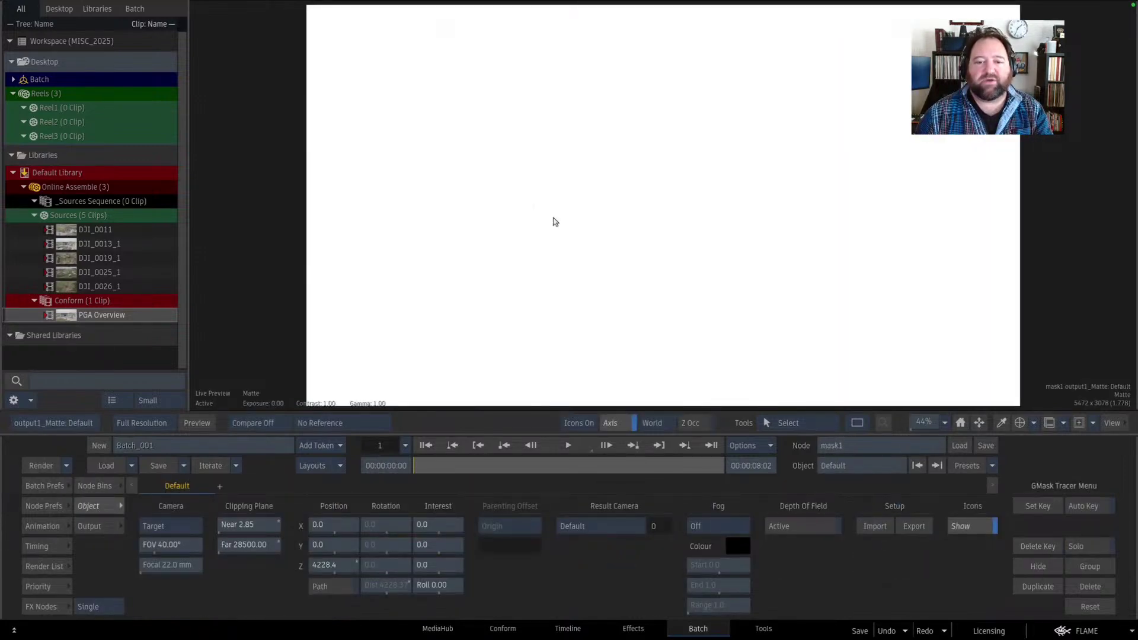
key(F1)
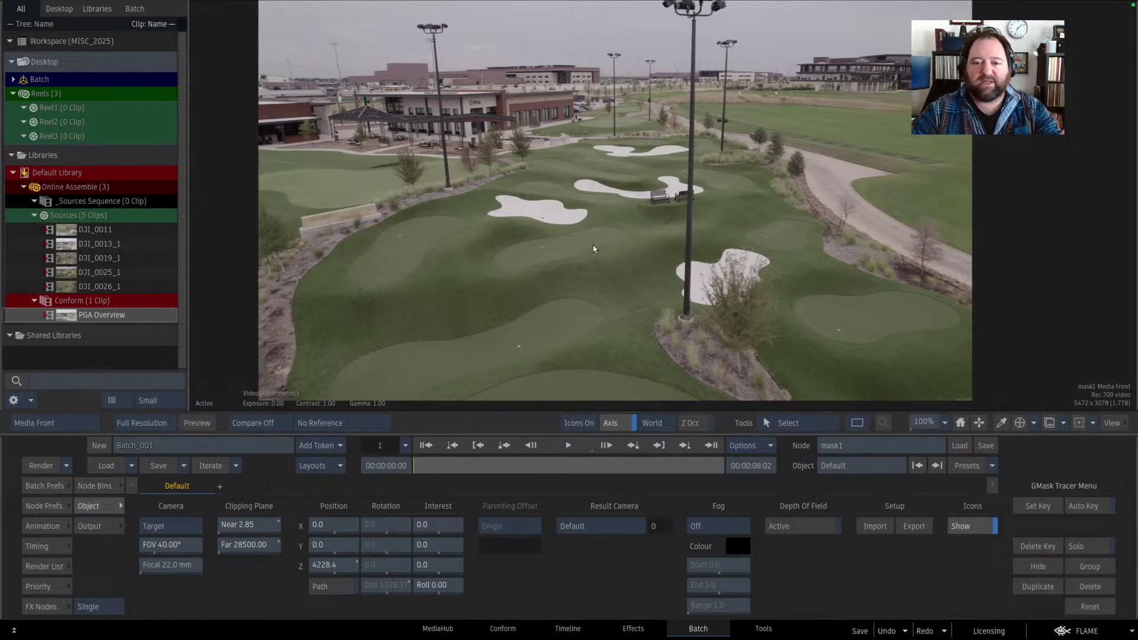
key(grave)
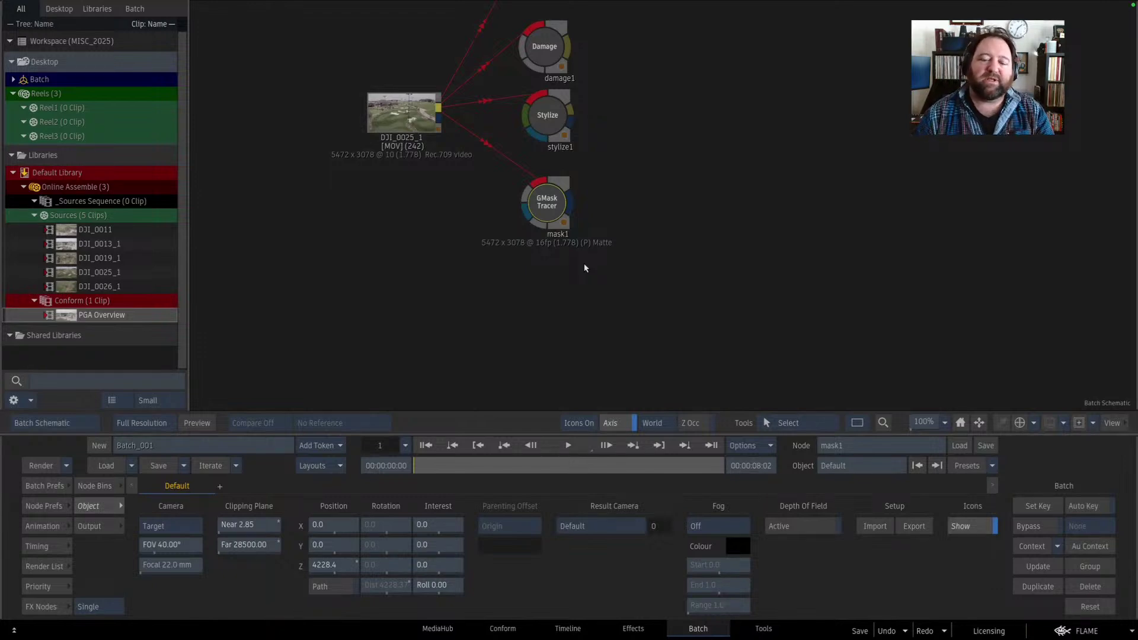
drag(542, 194, 547, 205)
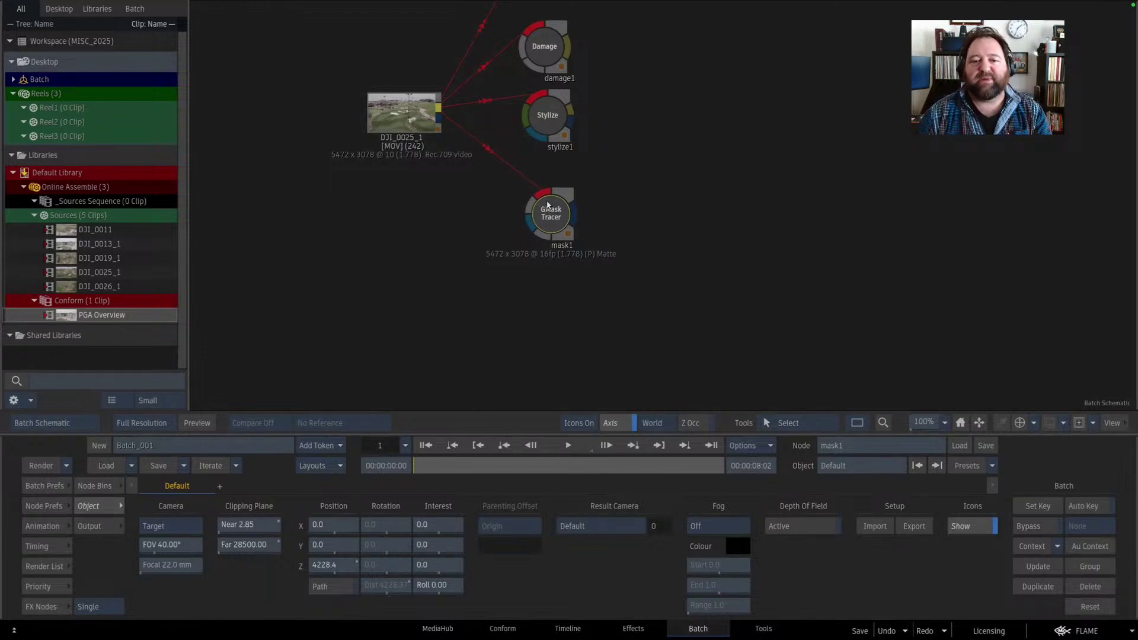
key(grave)
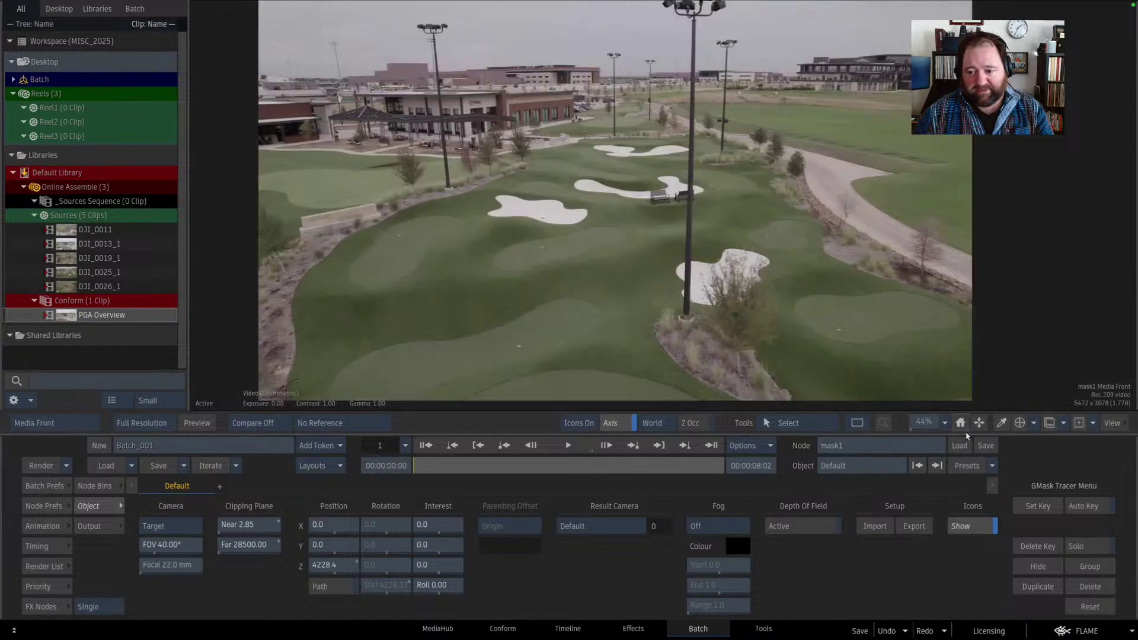
- Load the user preset Circle into the GMask Tracer node, replacing its current setup, and view the matte result
click(992, 467)
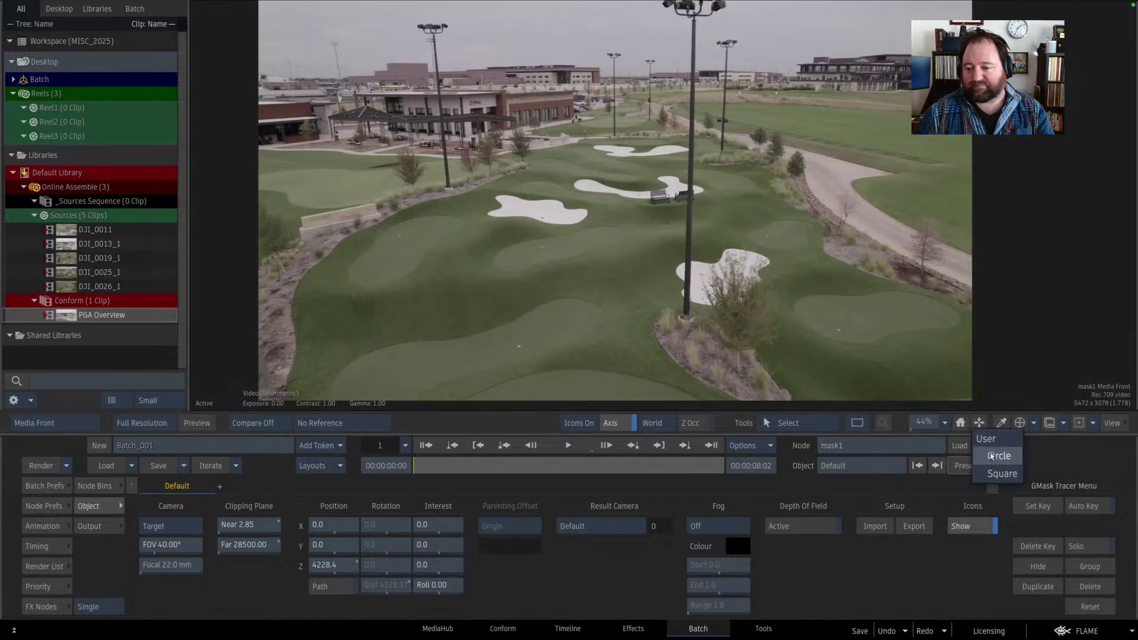
click(999, 458)
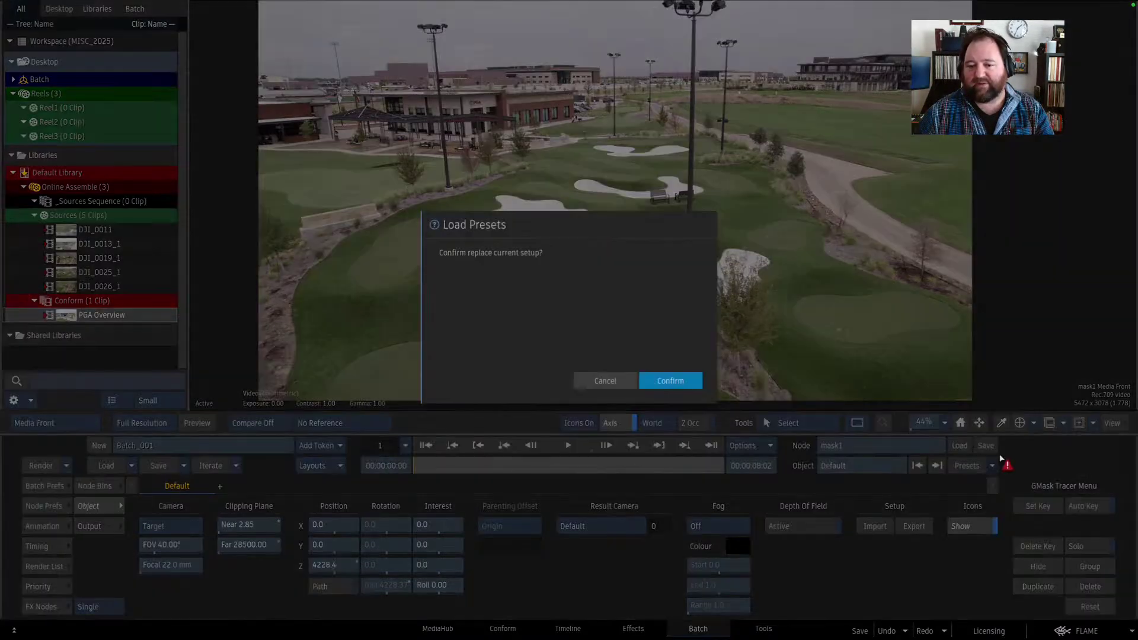
click(690, 384)
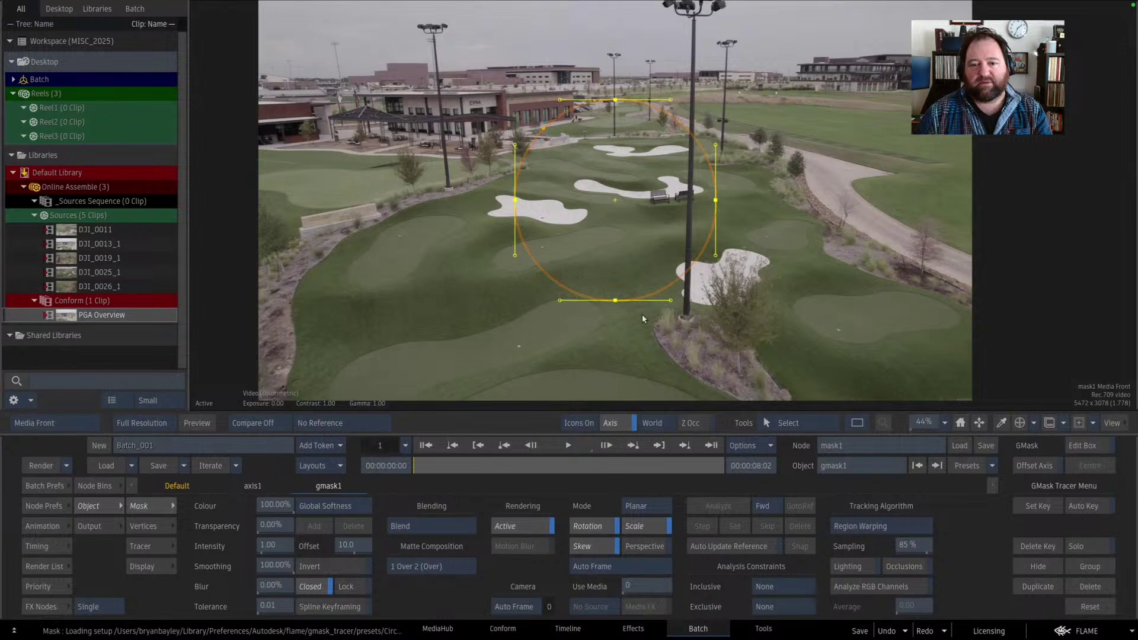
key(F4)
- Load the user preset Square into the GMask Tracer node, replacing its current setup
click(991, 466)
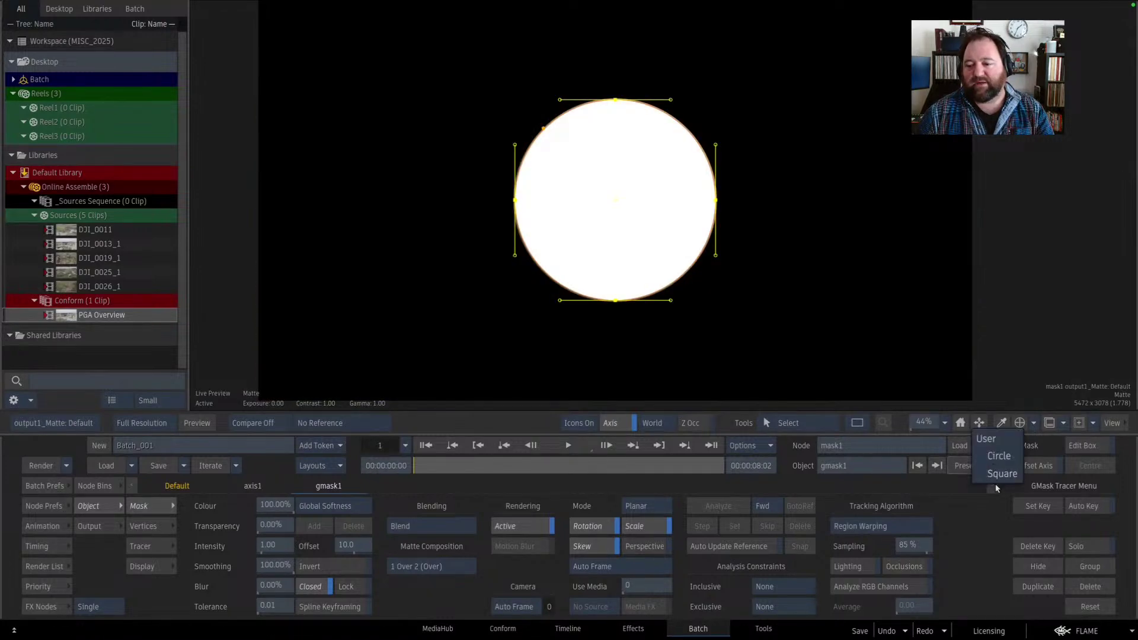
click(1003, 474)
click(681, 382)
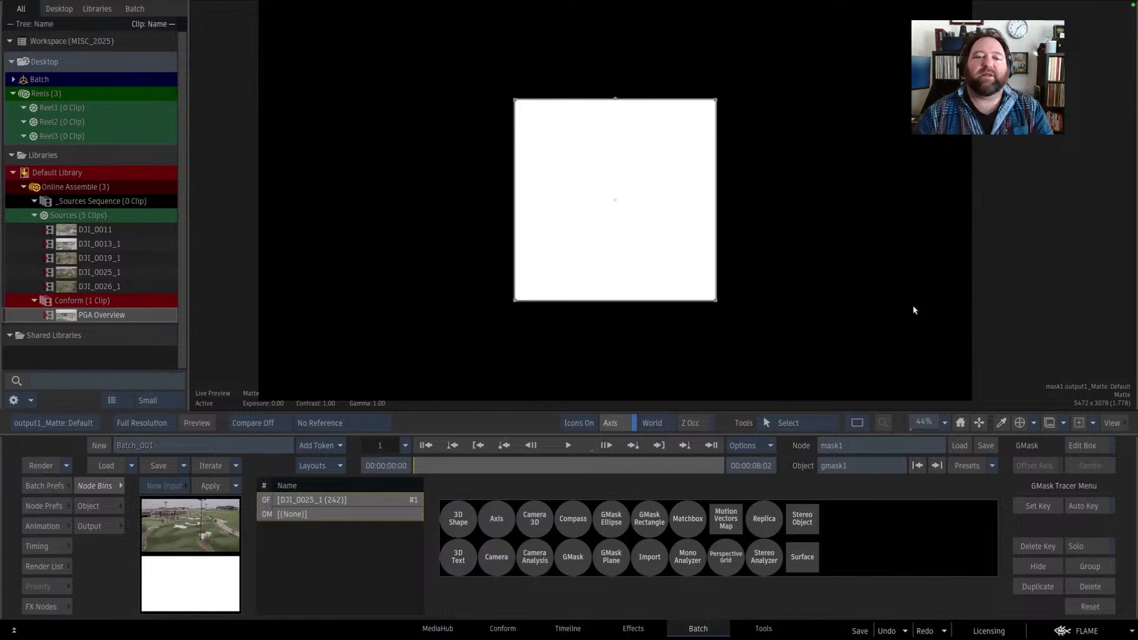
scroll(913, 310, down, 3)
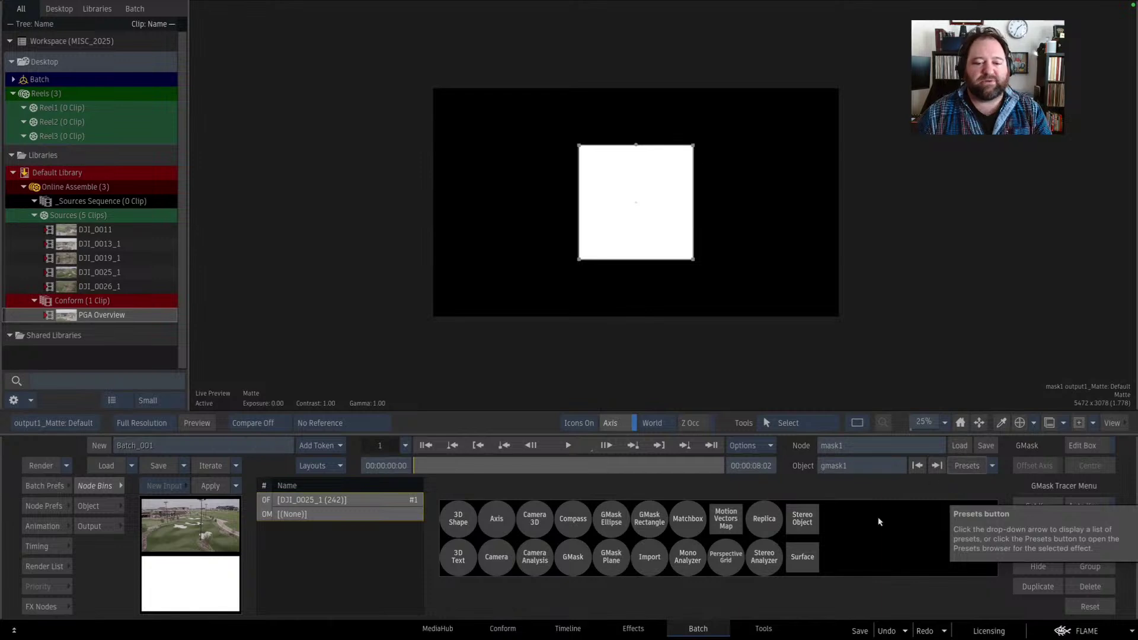
- Return to the batch schematic and check the User / Project / Shared Paradigm slide in PowerPoint before coming back to Flame
click(554, 331)
key(grave)
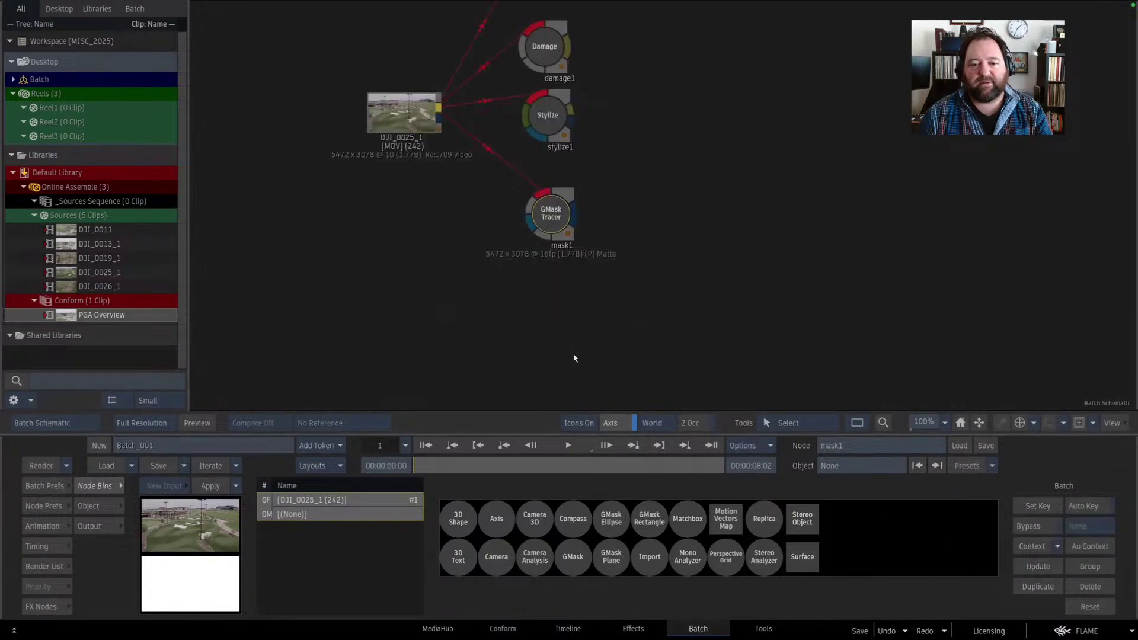
scroll(642, 261, up, 5)
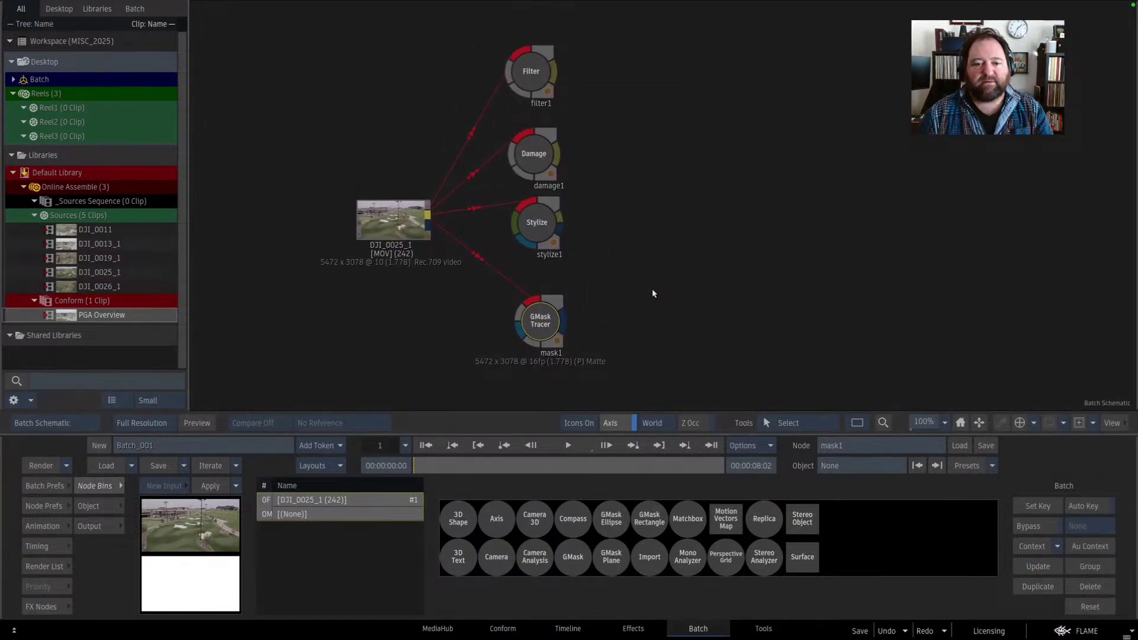
key(super+Tab)
click(501, 332)
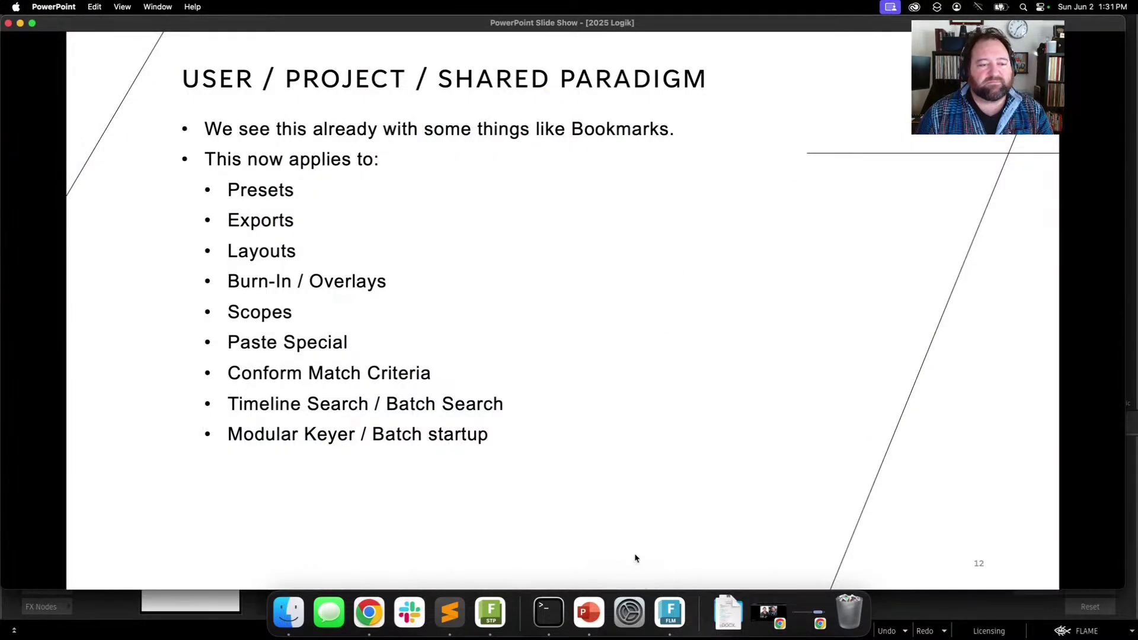
click(669, 612)
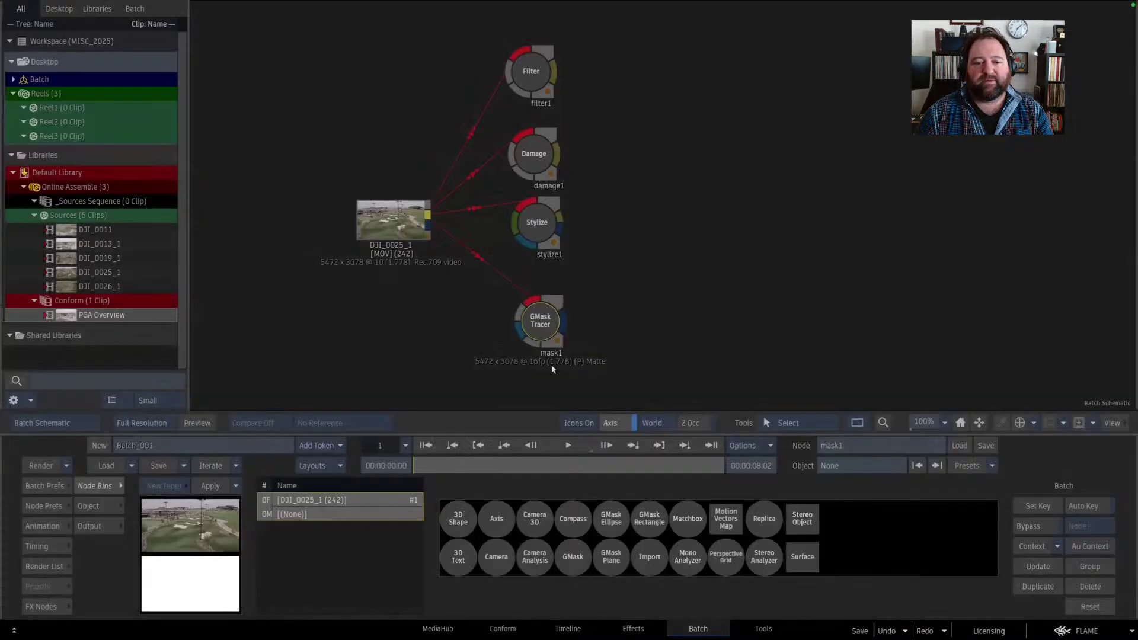
double_click(548, 326)
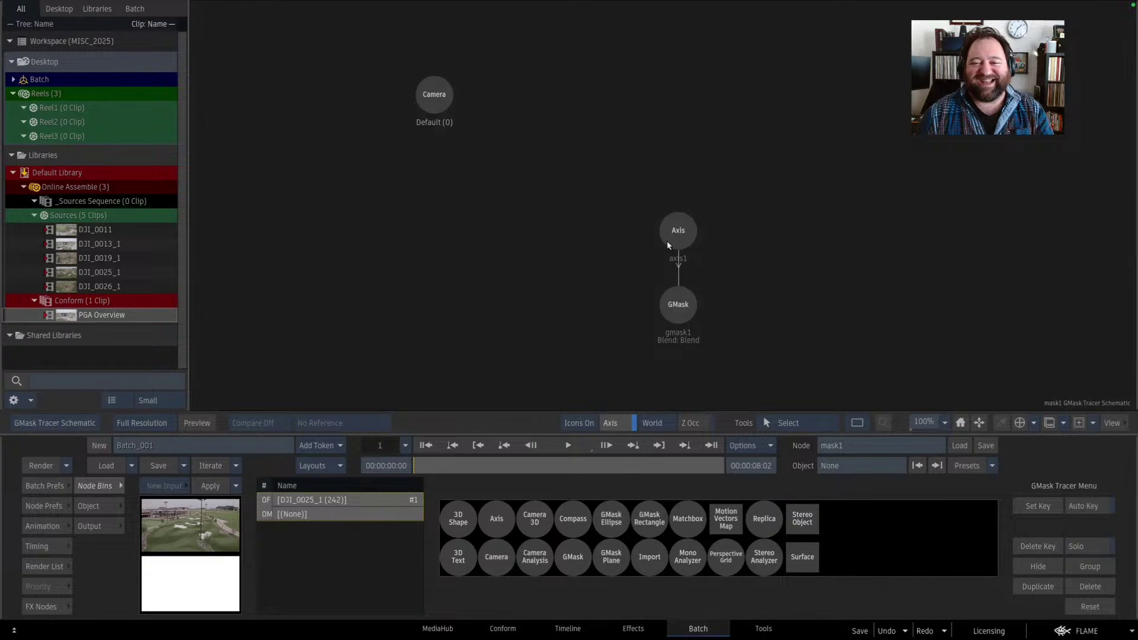
key(Escape)
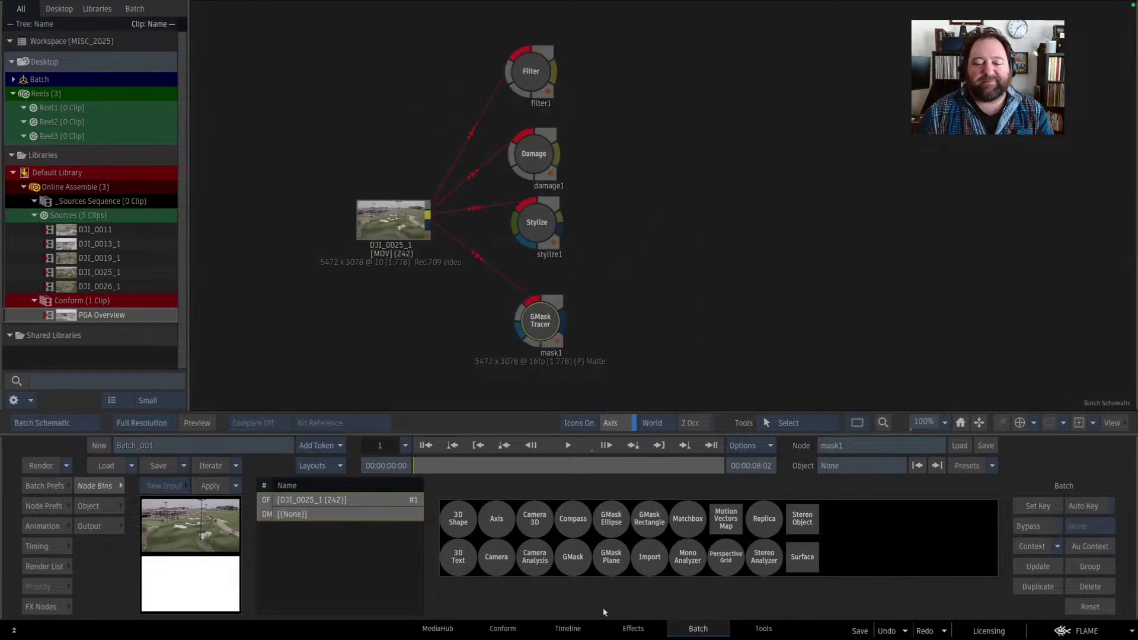
- Check the scopes' preset list in the Timeline and reveal the next point on PowerPoint's User / Project / Shared Paradigm slide
click(577, 625)
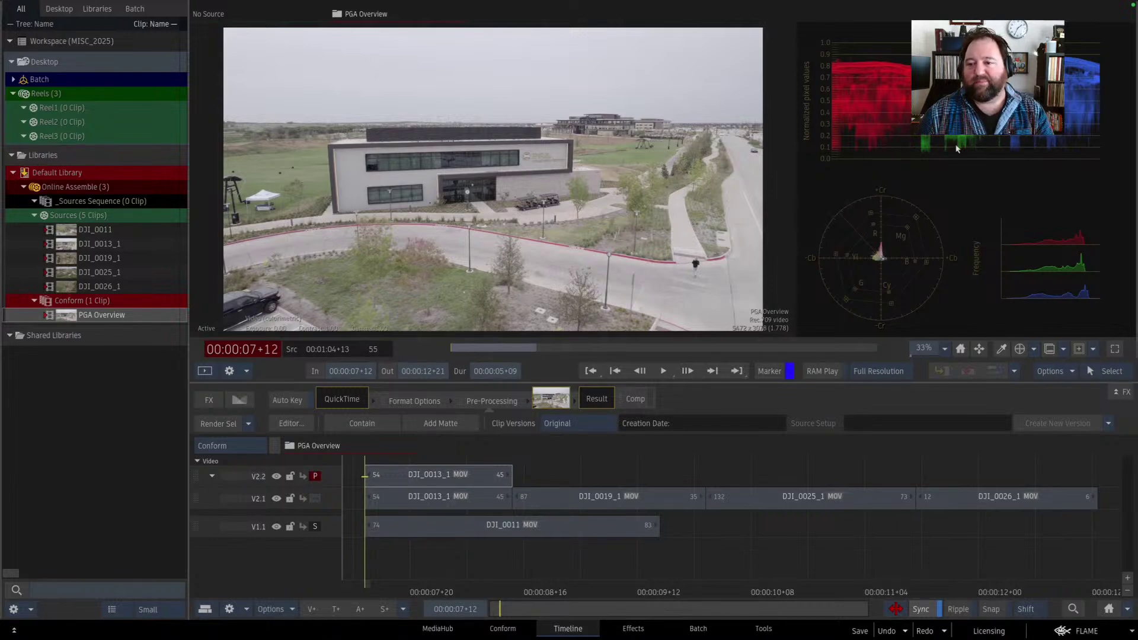
right_click(878, 189)
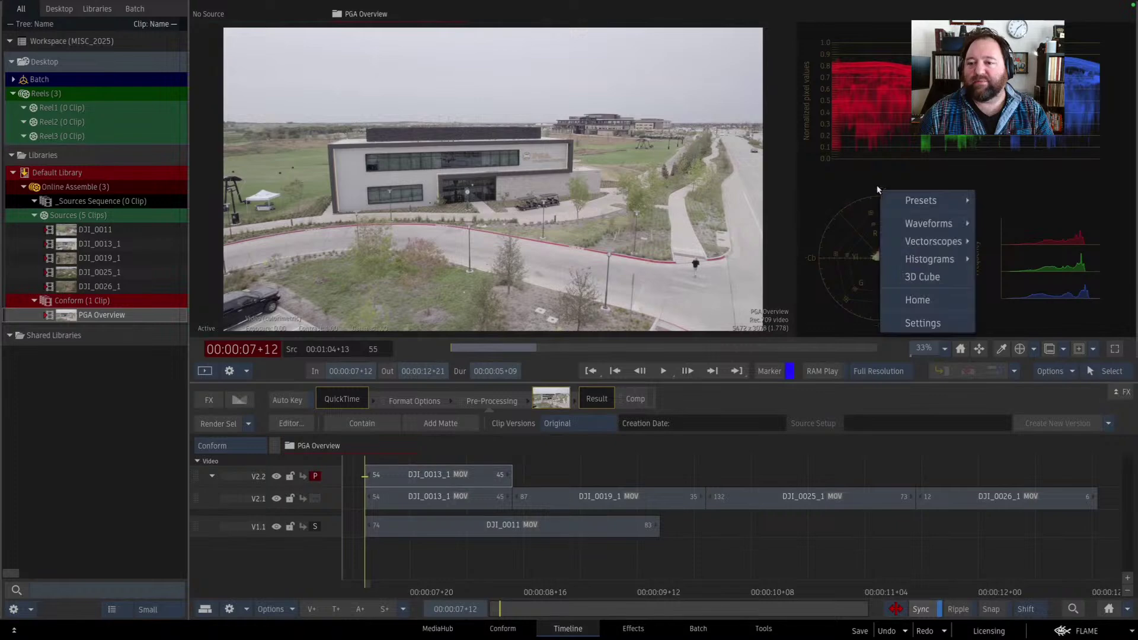
mouse_move(918, 202)
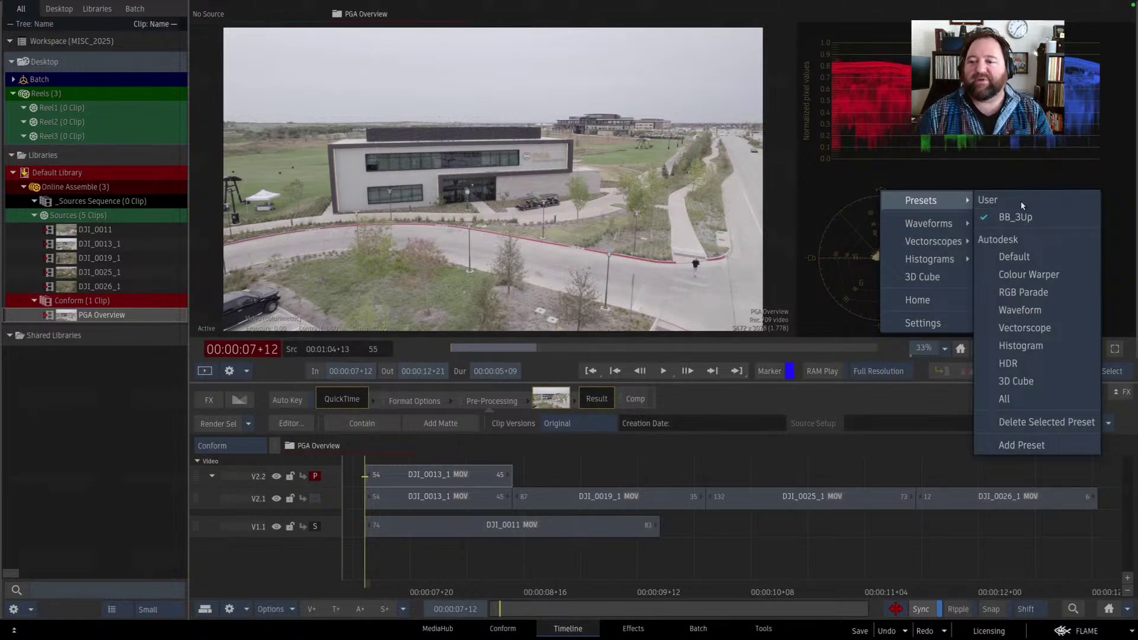
click(970, 179)
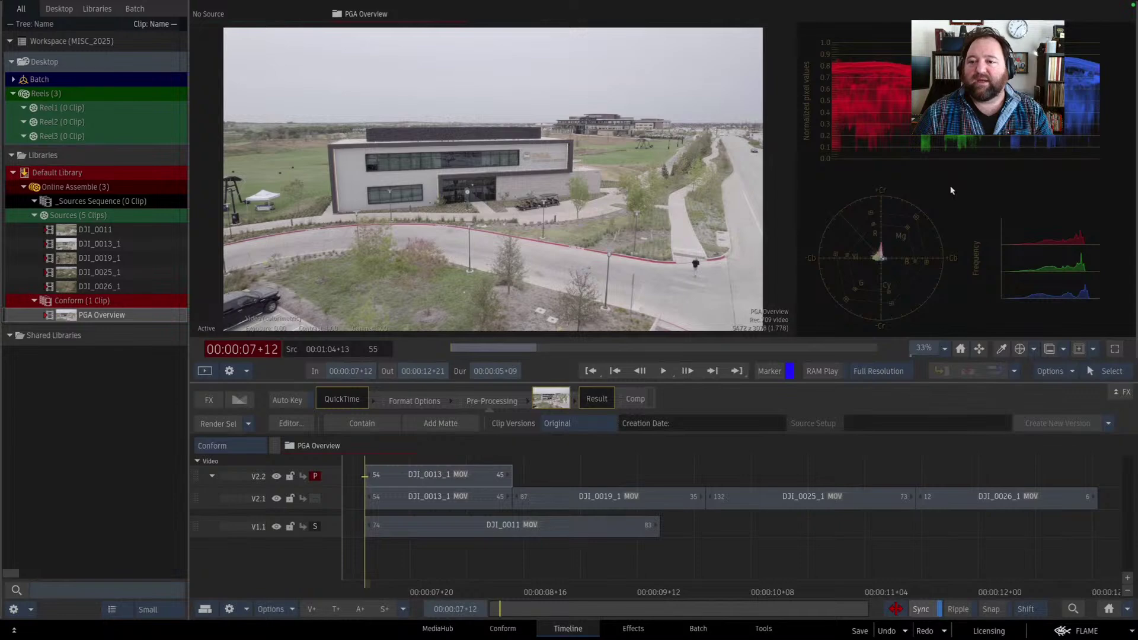
key(super+Tab)
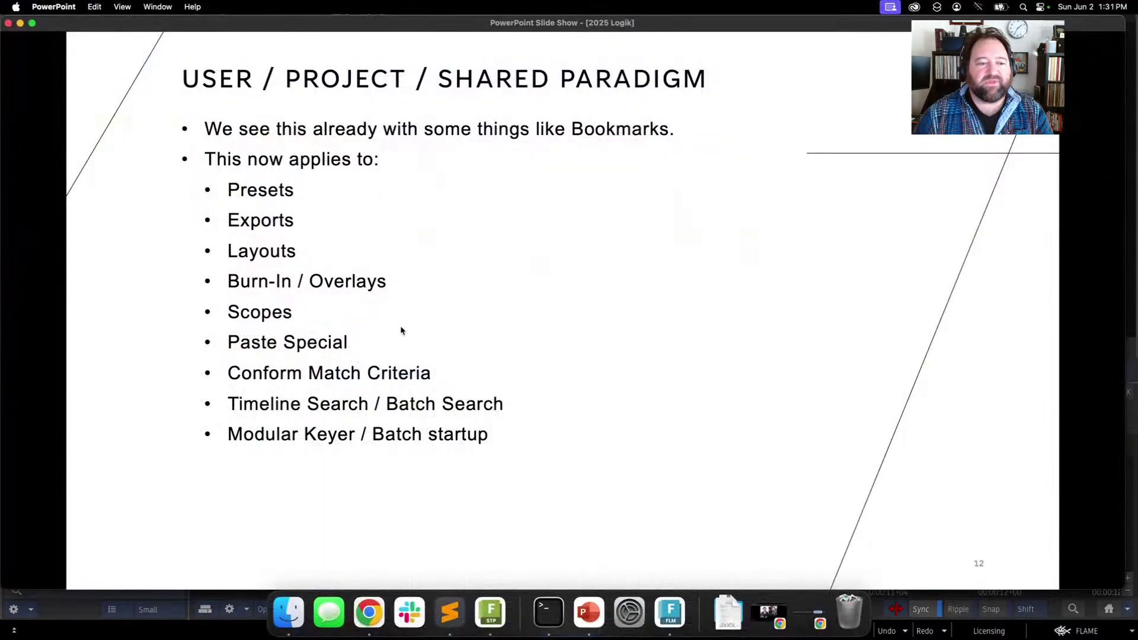
click(355, 379)
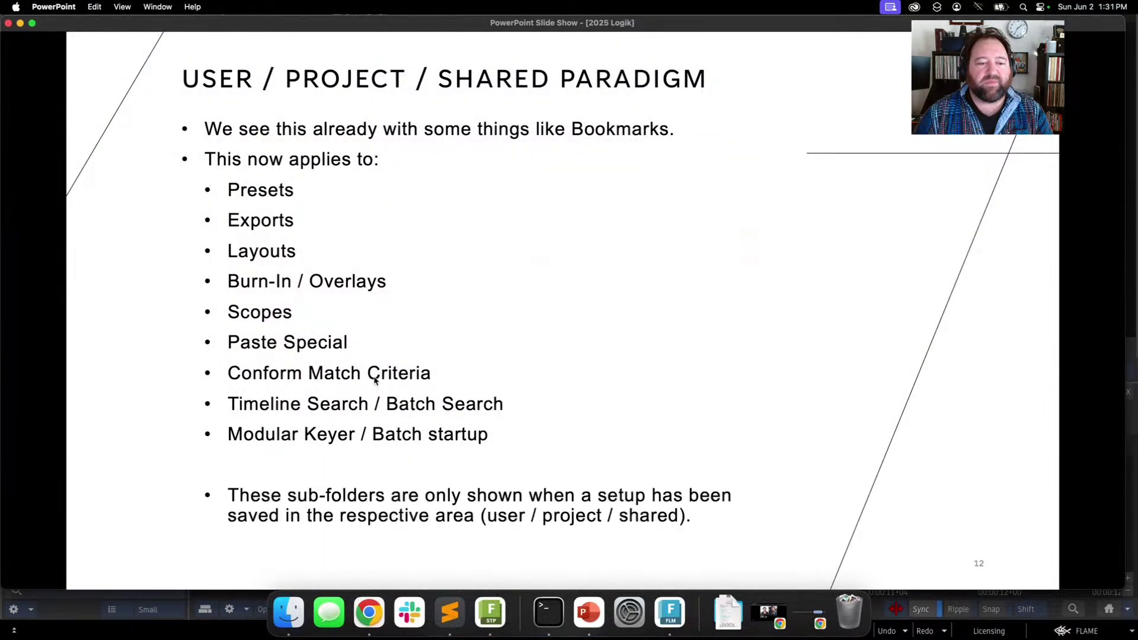
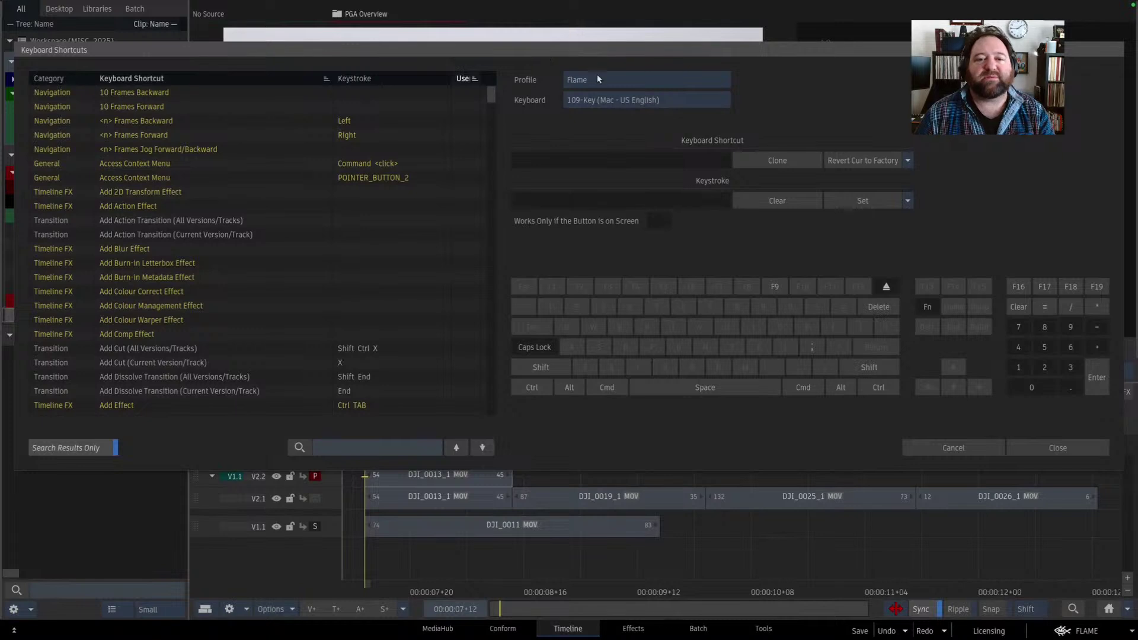
- Switch the keyboard shortcuts profile from Flame to Smoke Classic
click(598, 80)
click(619, 66)
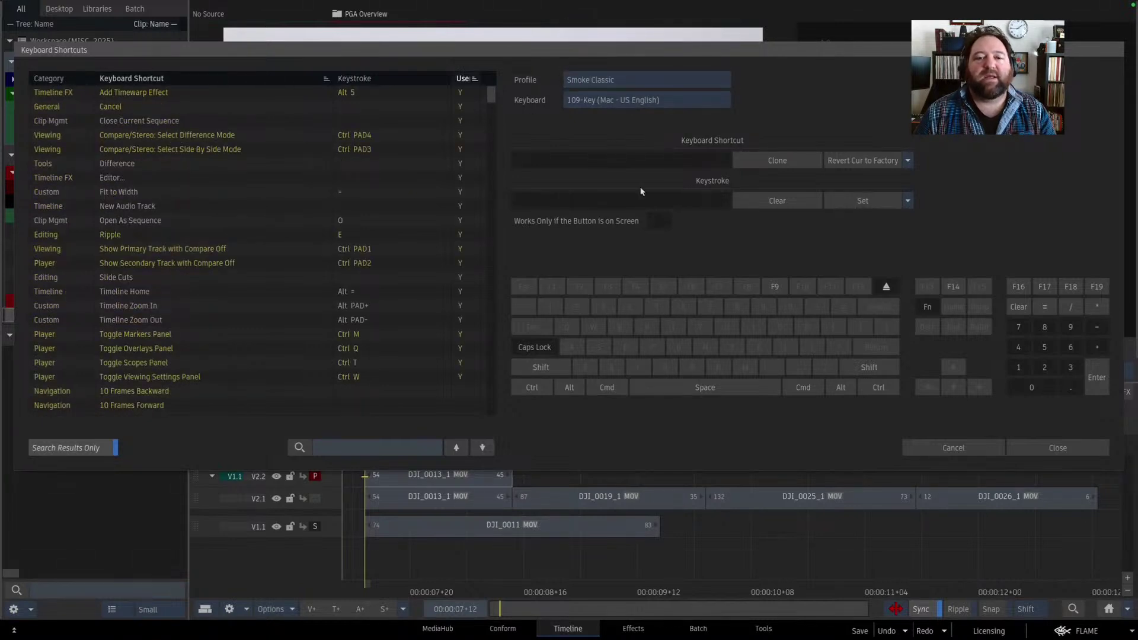
- Reveal the Shortcuts slide's points in PowerPoint up to the python call for each profile, checking the profile setting in Flame in between
key(super+Tab)
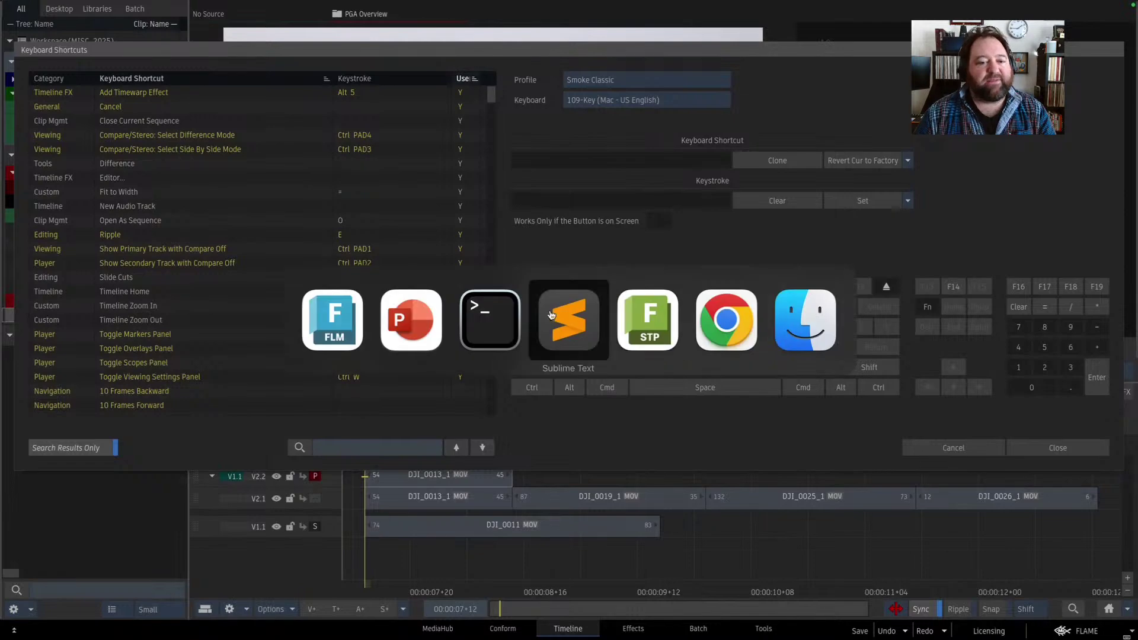
key(Right)
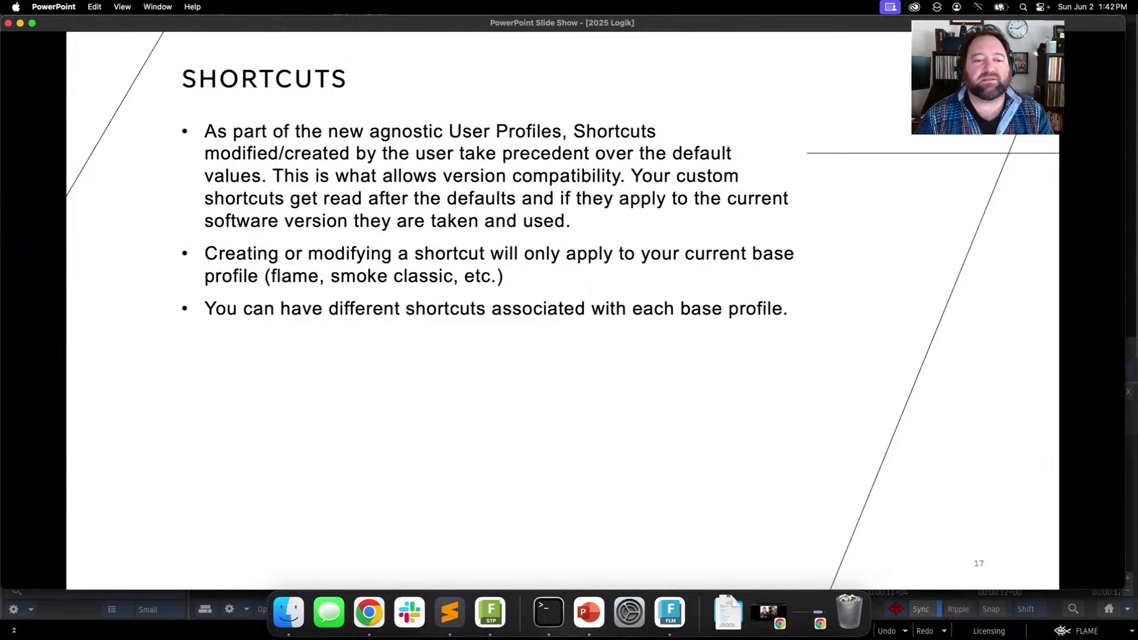
key(Right)
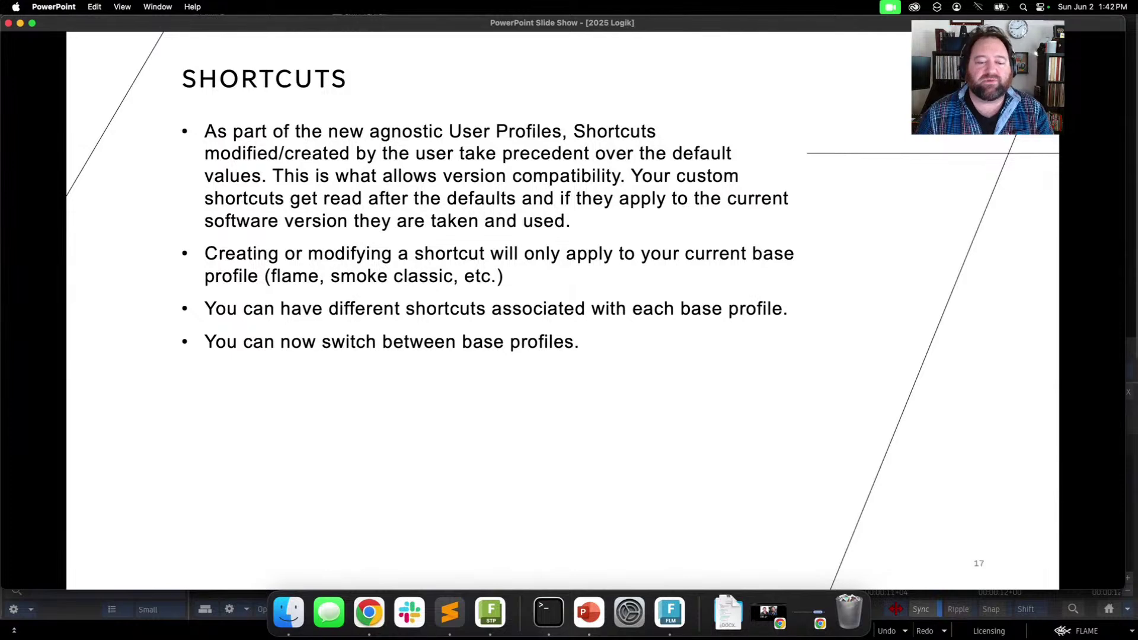
click(670, 614)
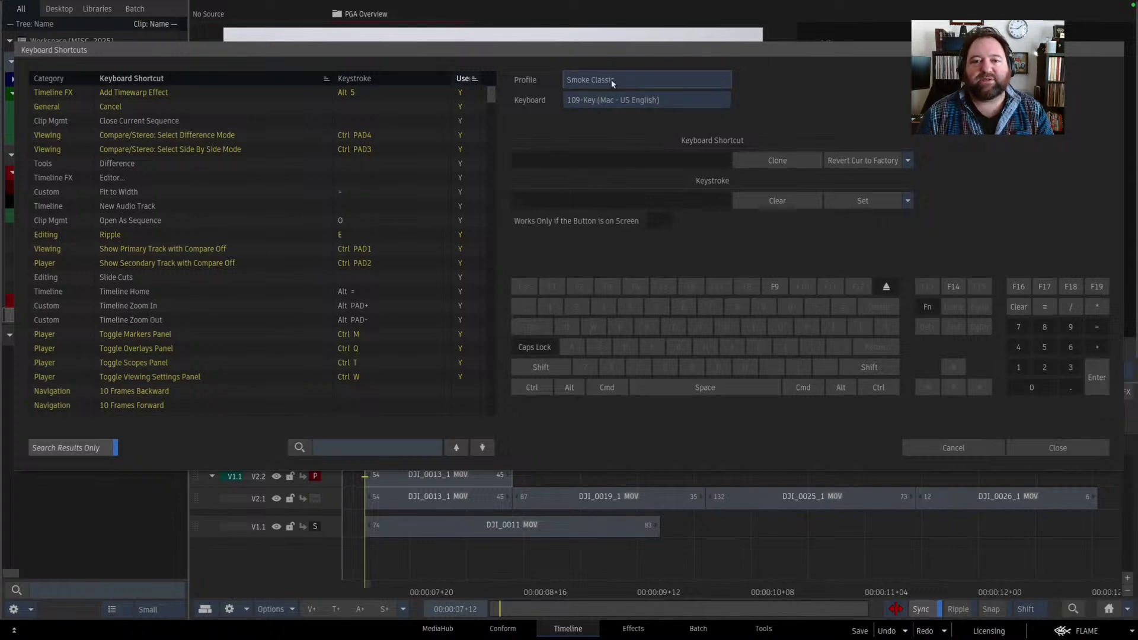
key(super+Tab)
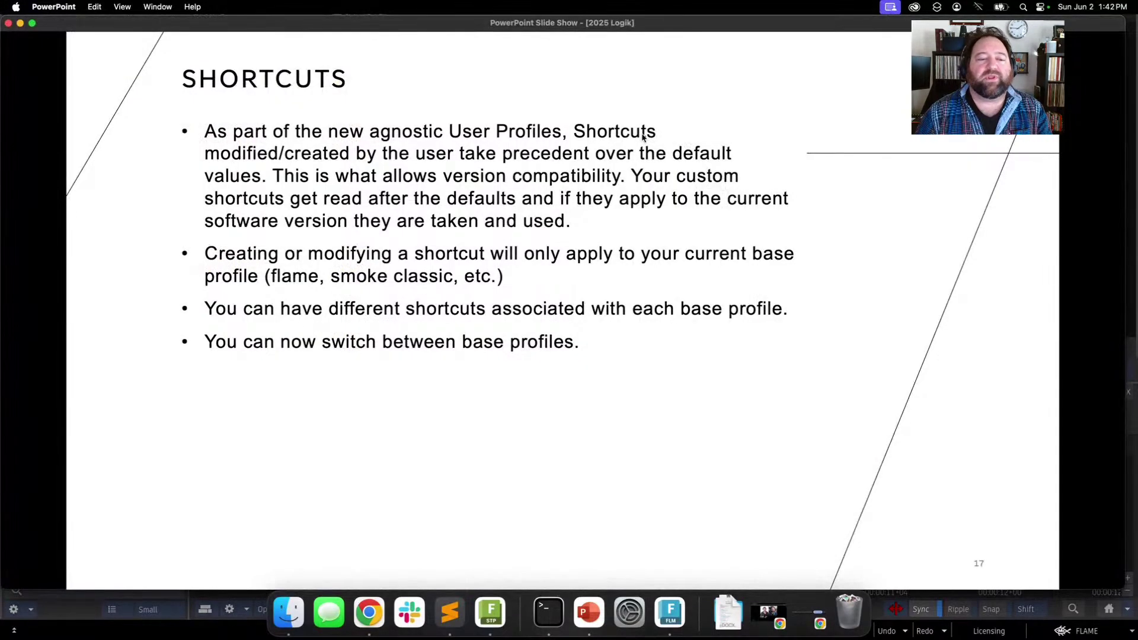
key(Right)
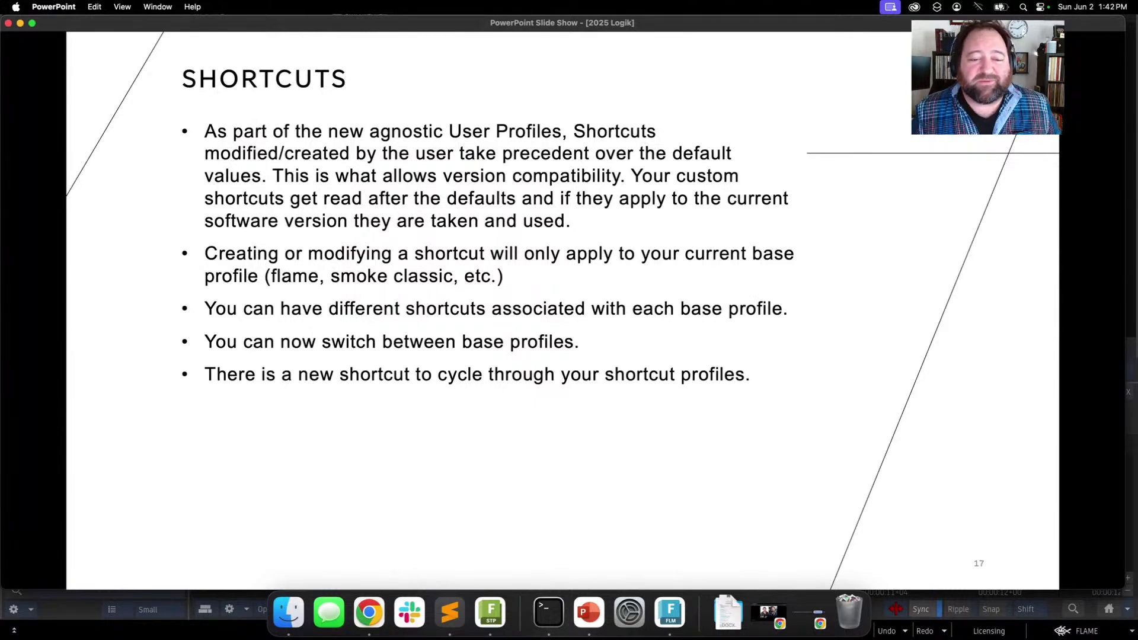
key(Right)
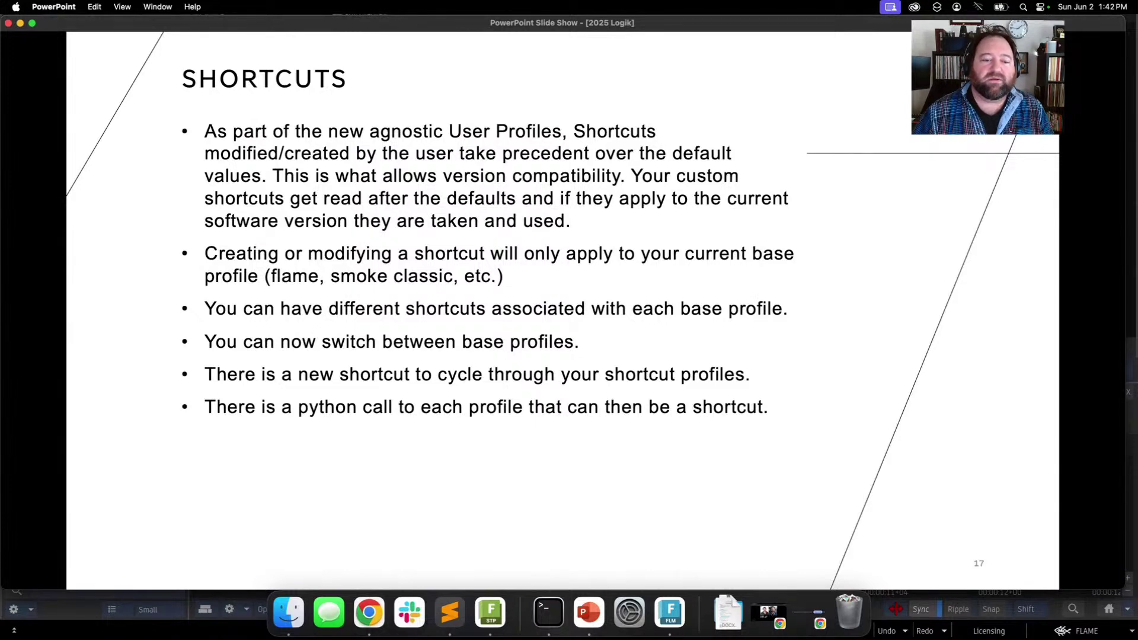
- Switch back to Flame and cancel the Keyboard Shortcuts window
key(super+Tab)
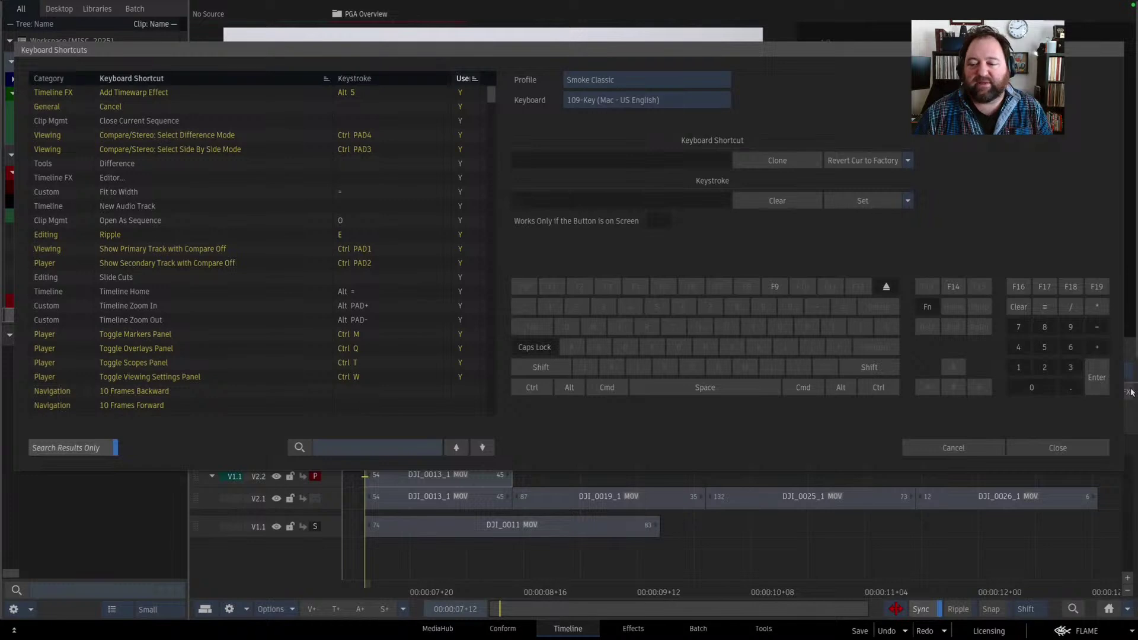
click(953, 447)
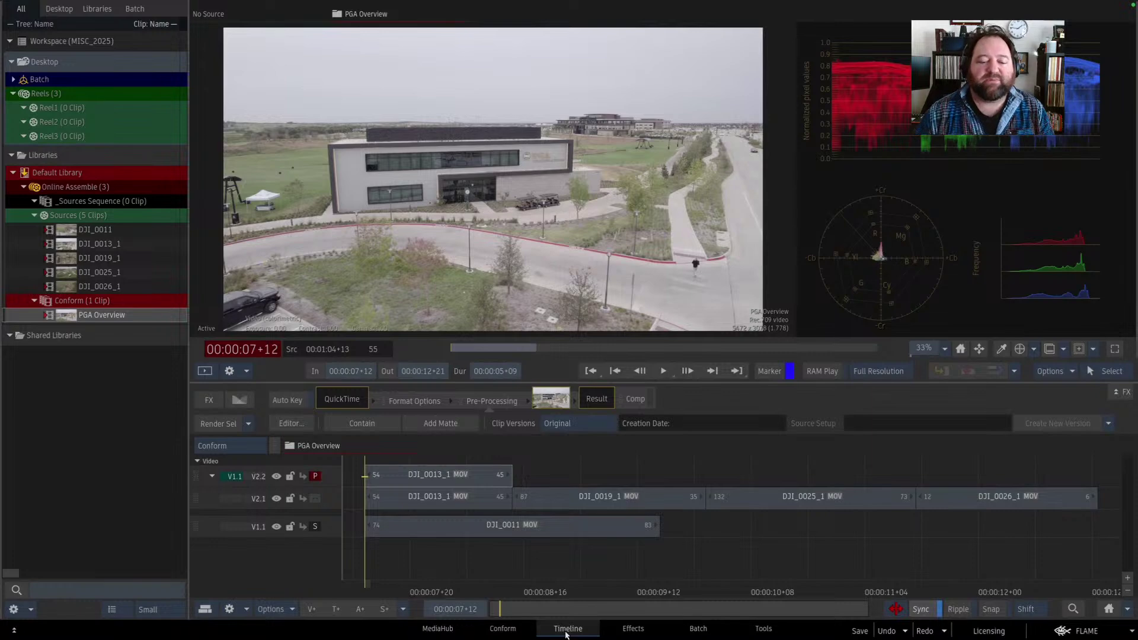
- Check the Keyboard Shortcuts window's profile from the Timeline after a brief visit to Batch, and cancel the window
click(704, 632)
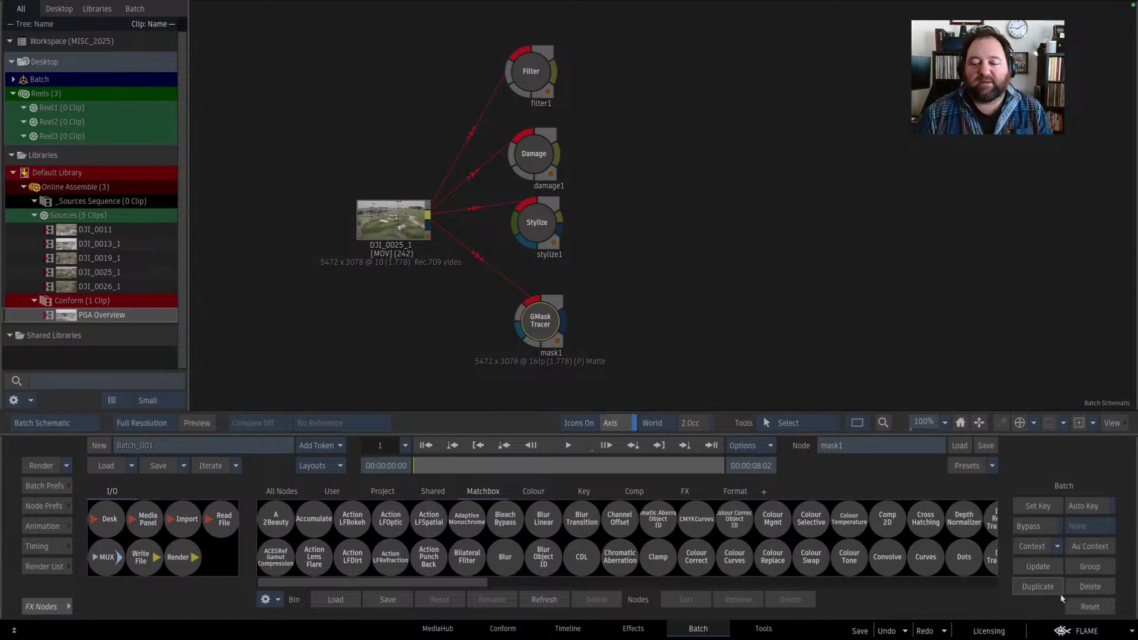
click(568, 631)
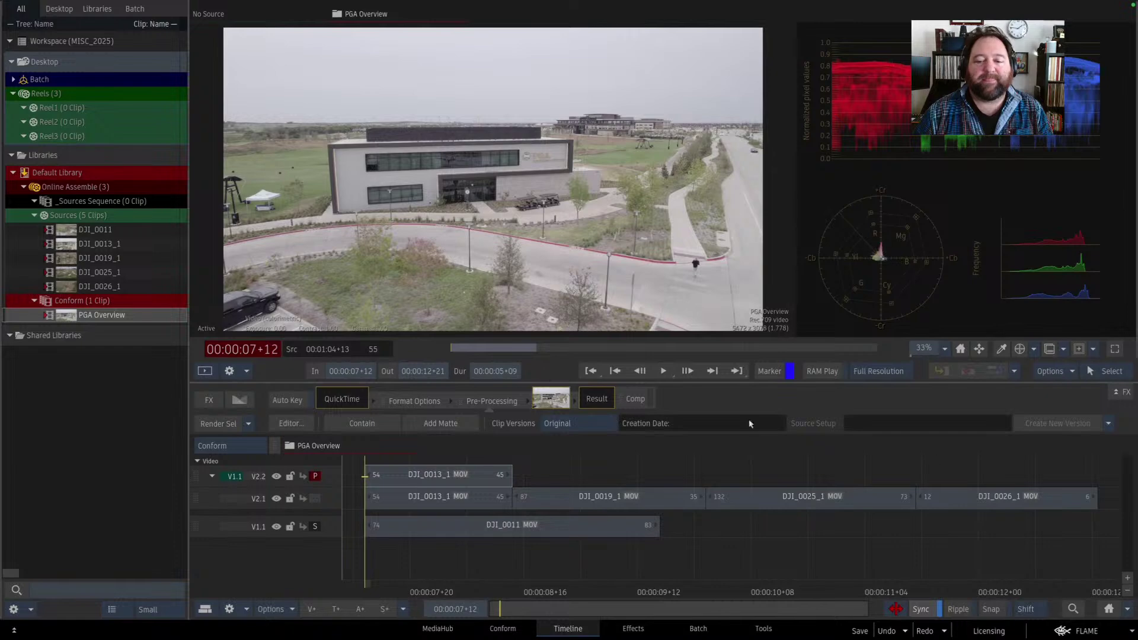
click(1087, 630)
click(1046, 530)
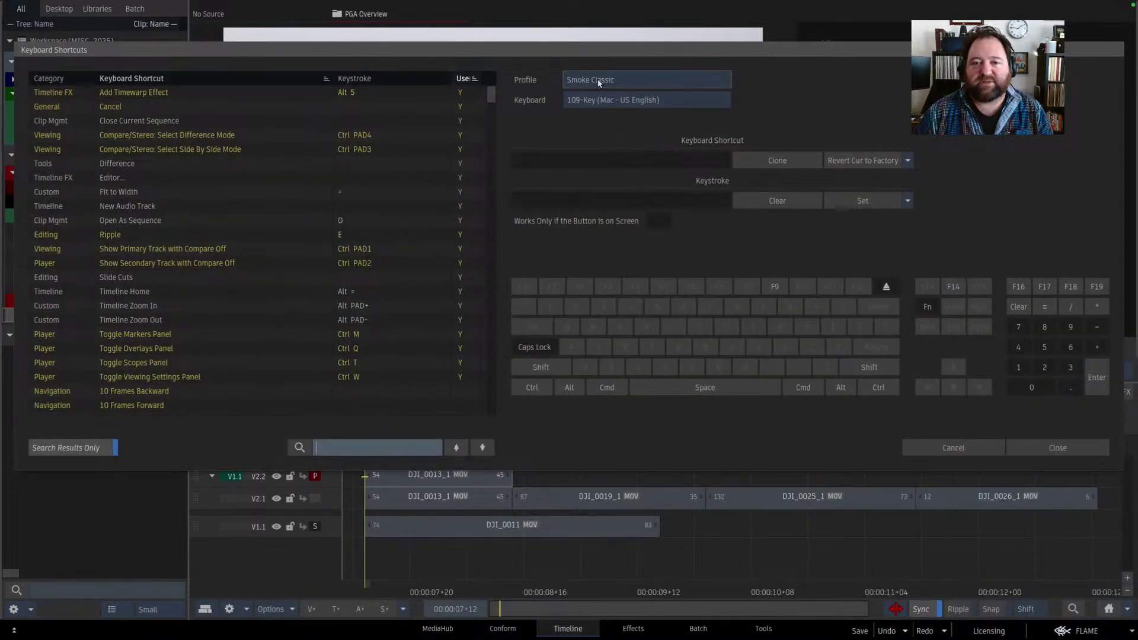
click(946, 449)
- In Batch, switch the keyboard shortcuts profile to Flame and back to Smoke Classic, and cancel the Keyboard Shortcuts window
click(698, 628)
click(1087, 630)
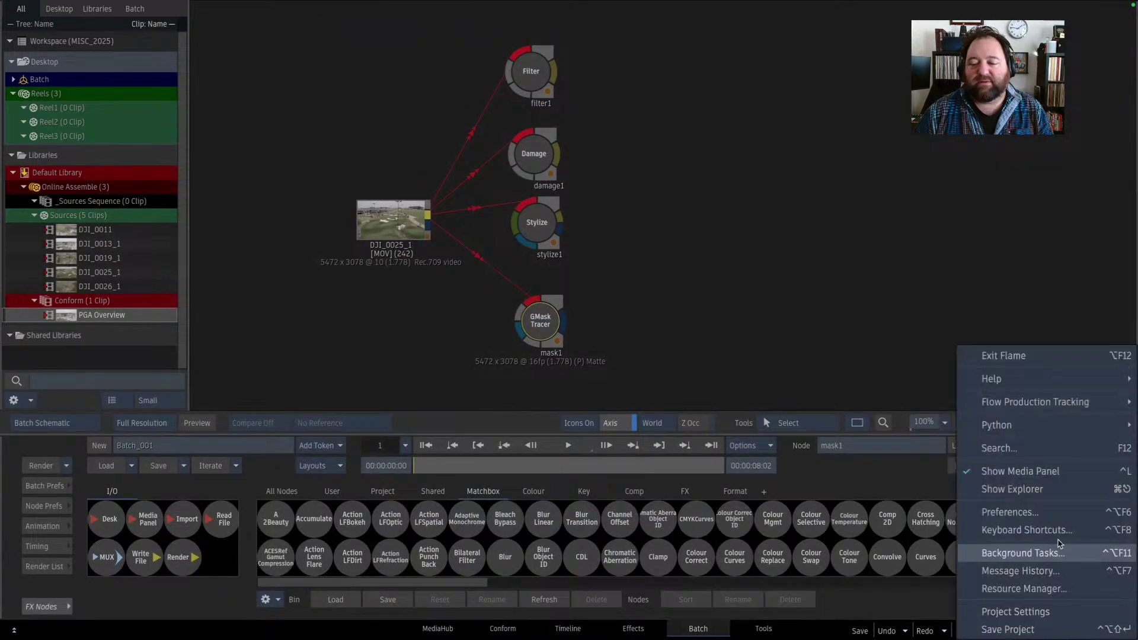
click(1042, 530)
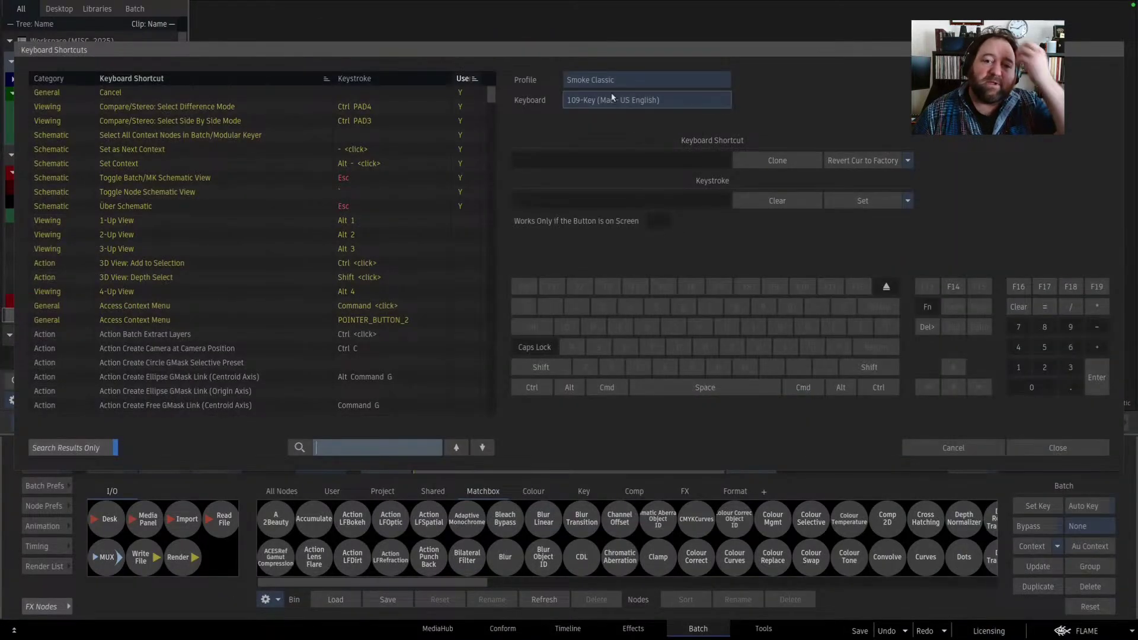
click(601, 83)
click(599, 99)
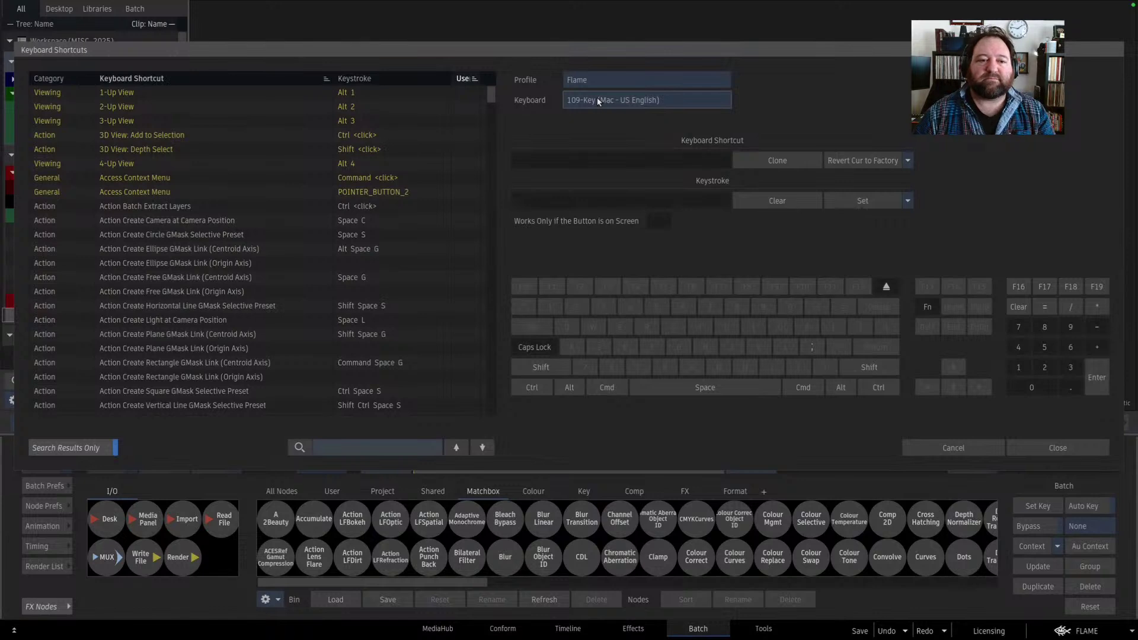
click(598, 83)
click(618, 66)
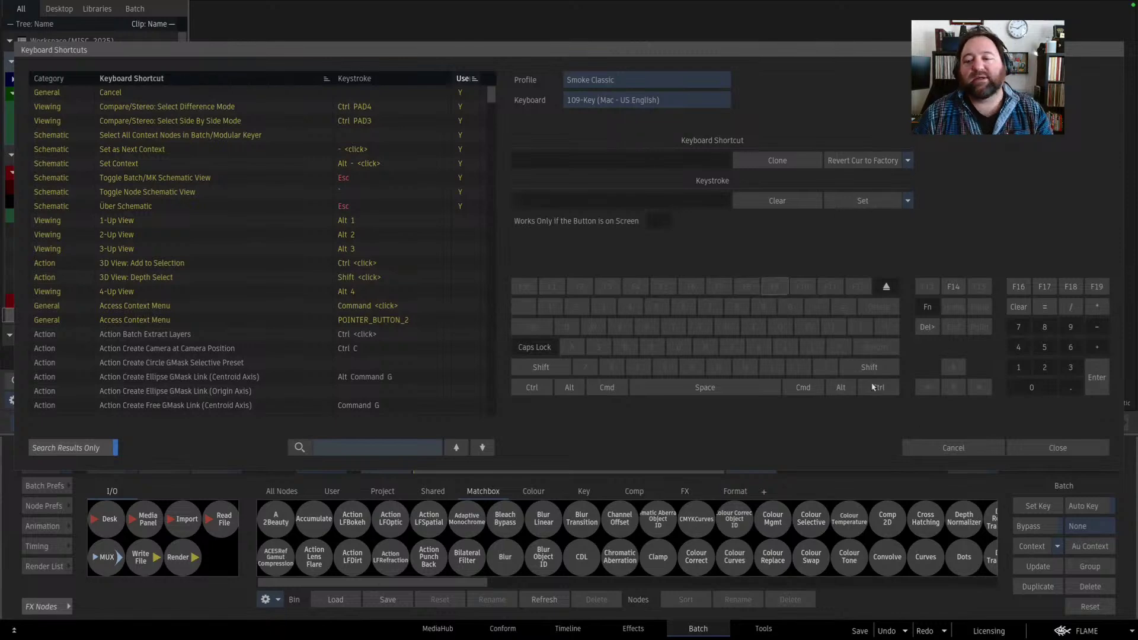
click(948, 447)
- Switch to PowerPoint and reveal the Shortcuts slide's points on switching profiles by active tab with Python and on modifying a base profile
key(super+Tab)
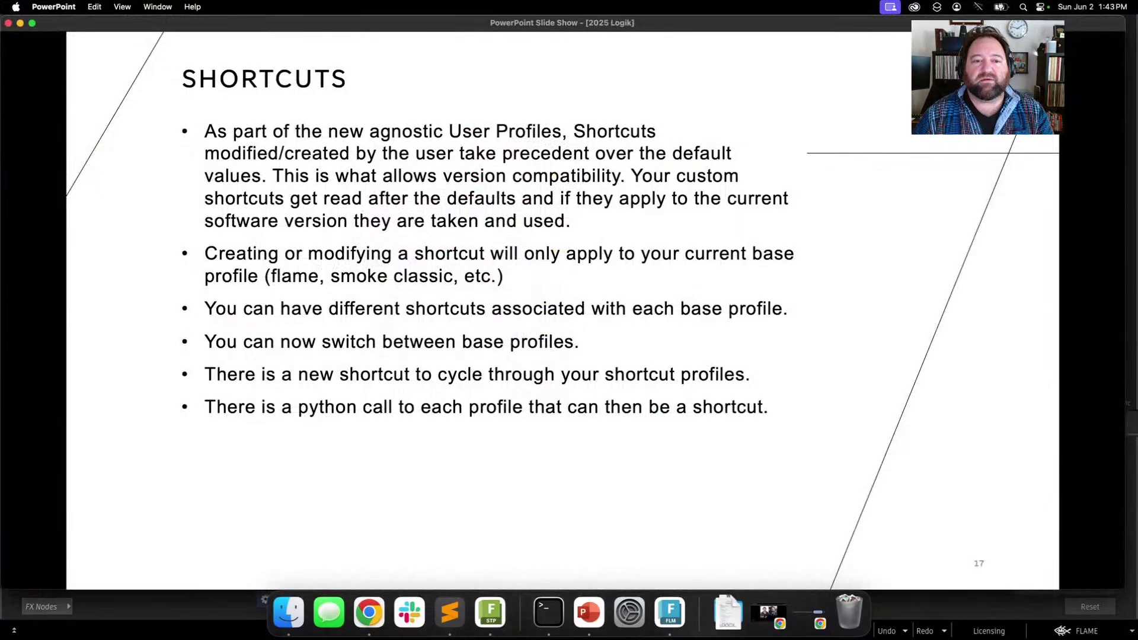
key(Right)
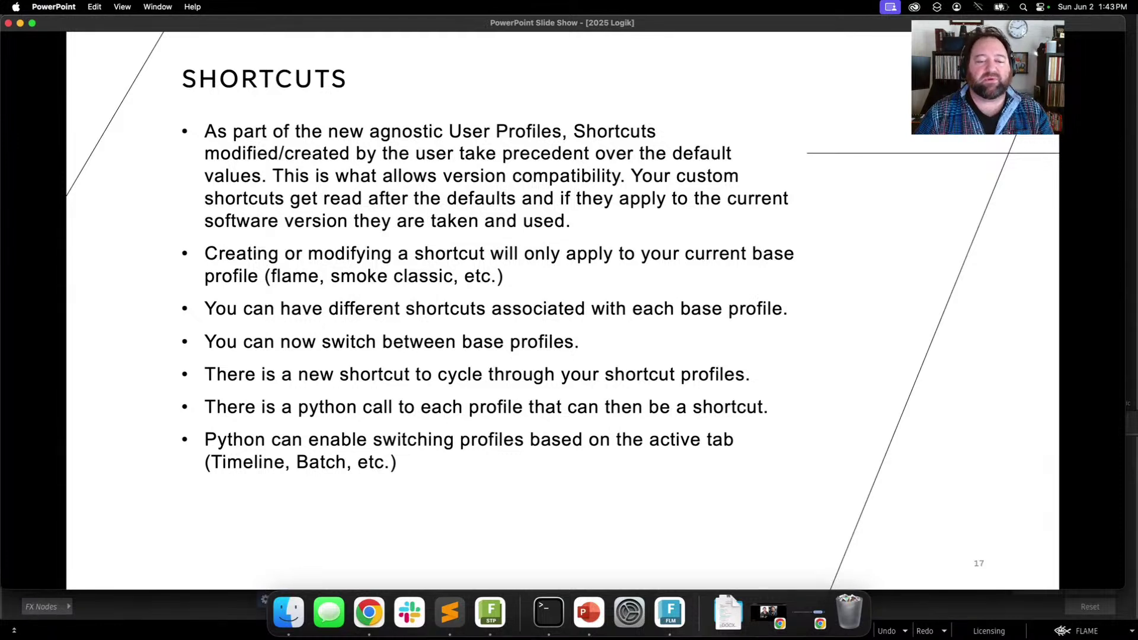
key(Right)
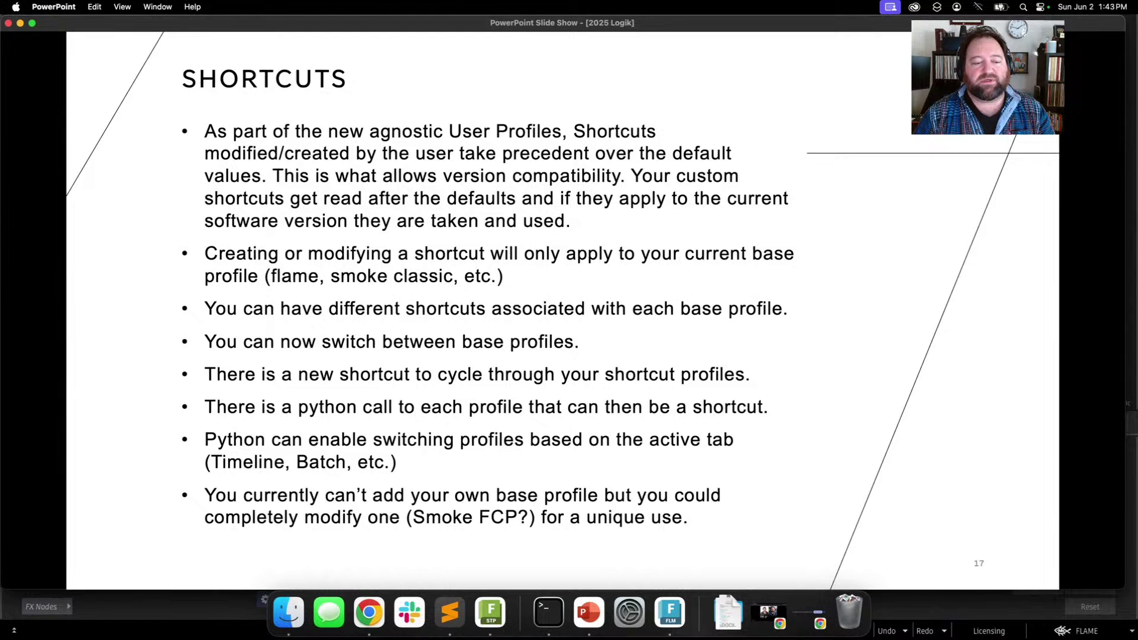
- Switch to Flame and change the keyboard shortcuts profile to Lustre and back to Smoke Classic
key(super+Tab)
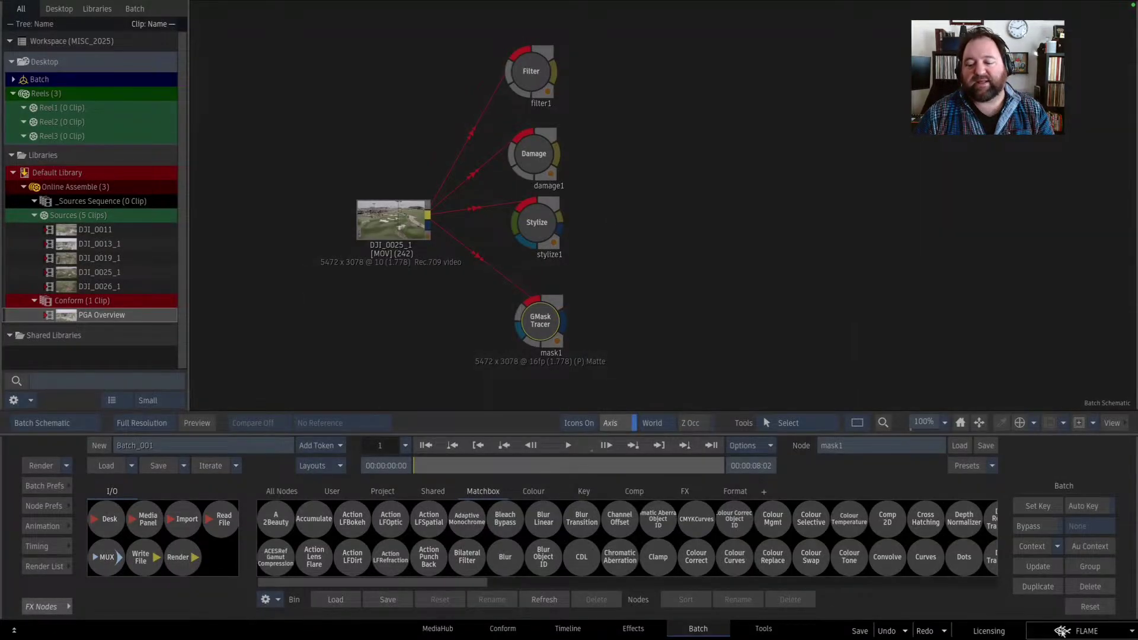
click(1082, 631)
click(1006, 531)
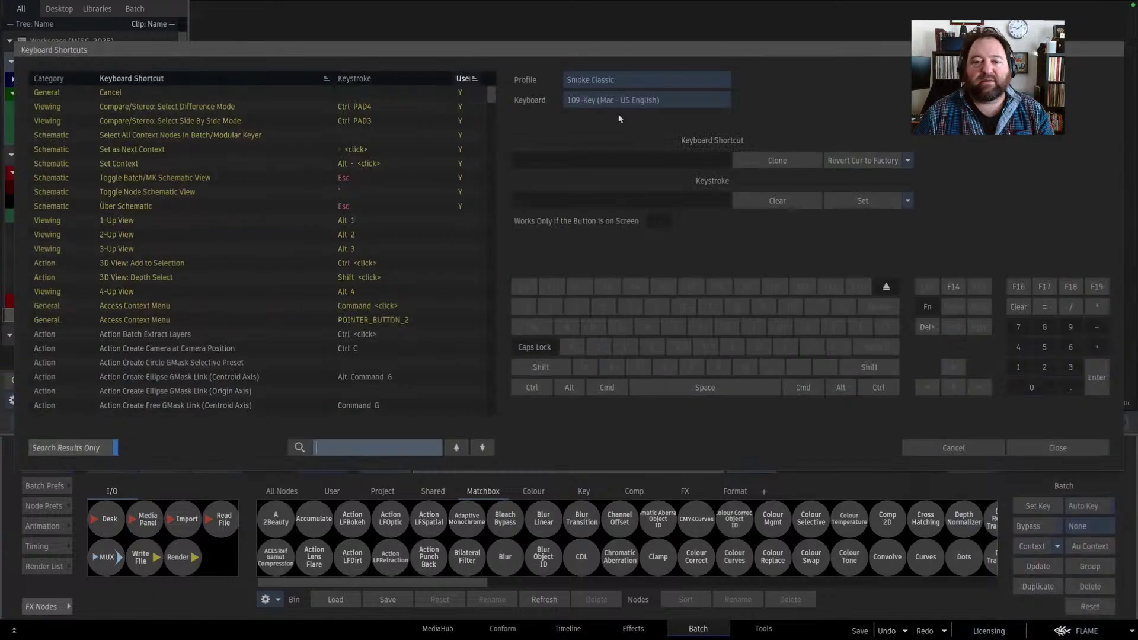
click(600, 83)
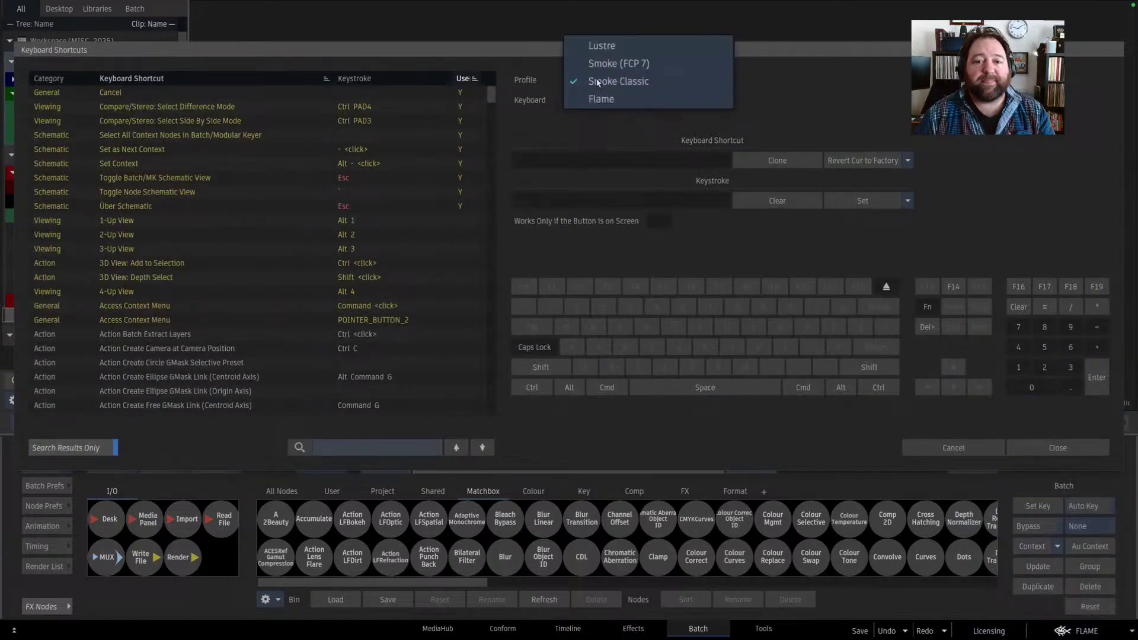
click(620, 46)
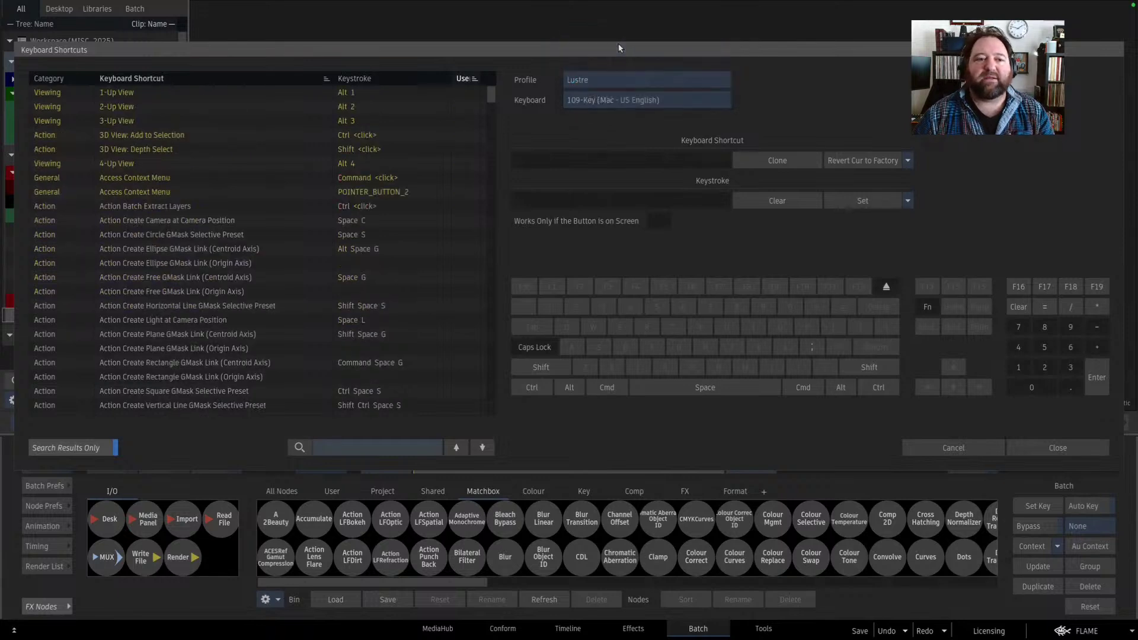
click(590, 84)
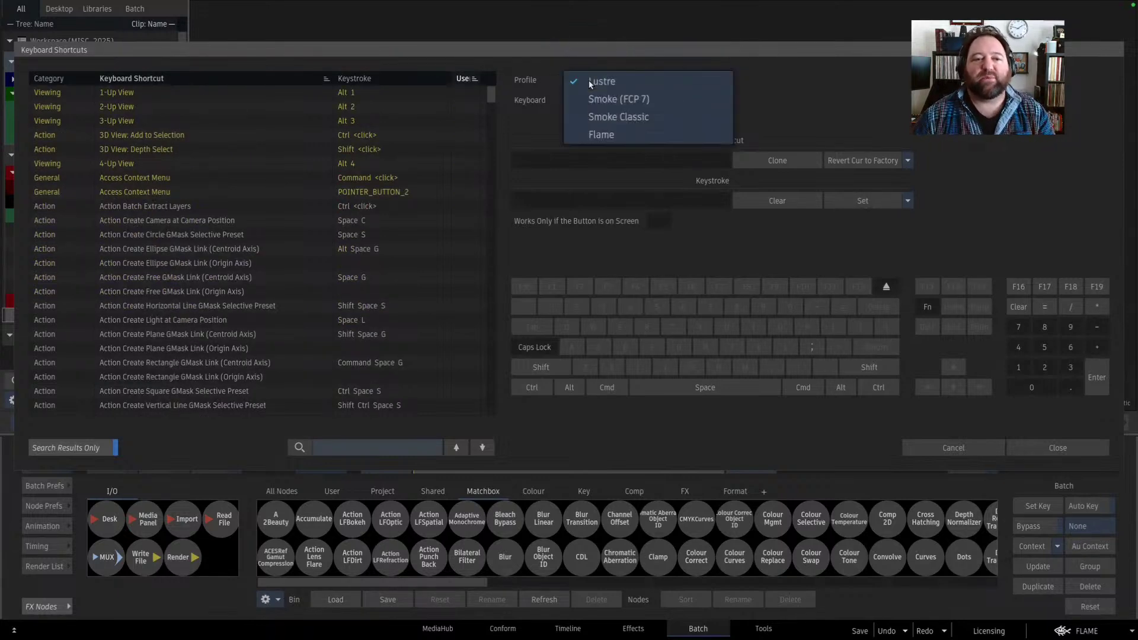
click(605, 118)
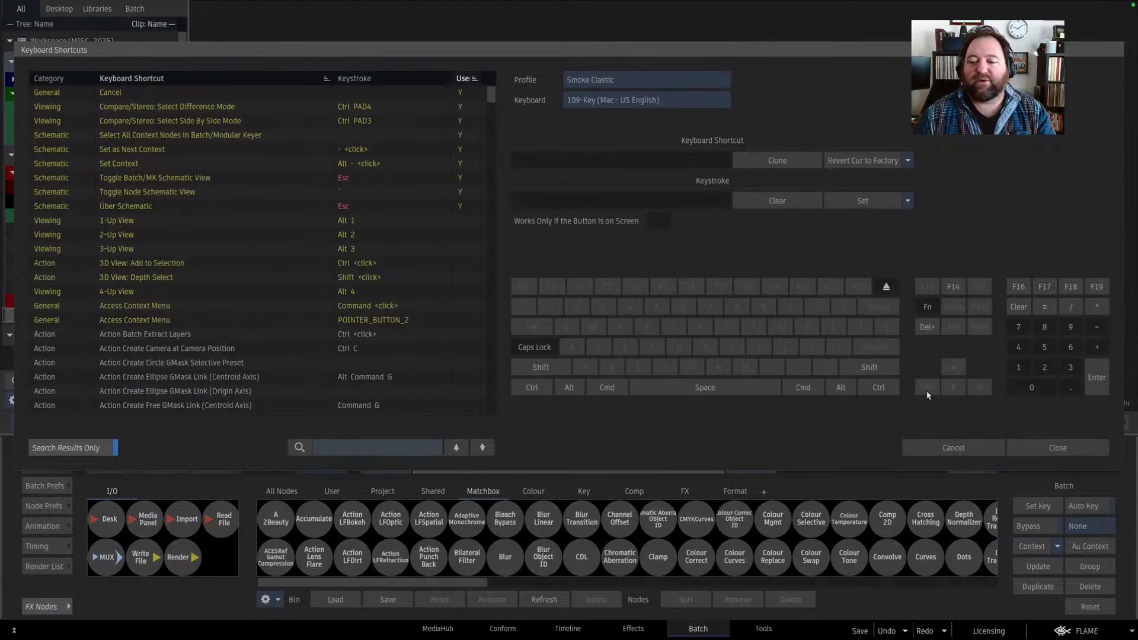
- Switch to PowerPoint, advance to the slide about the shortcuts window, and reveal the point on reverting to the factory default
key(super+Tab)
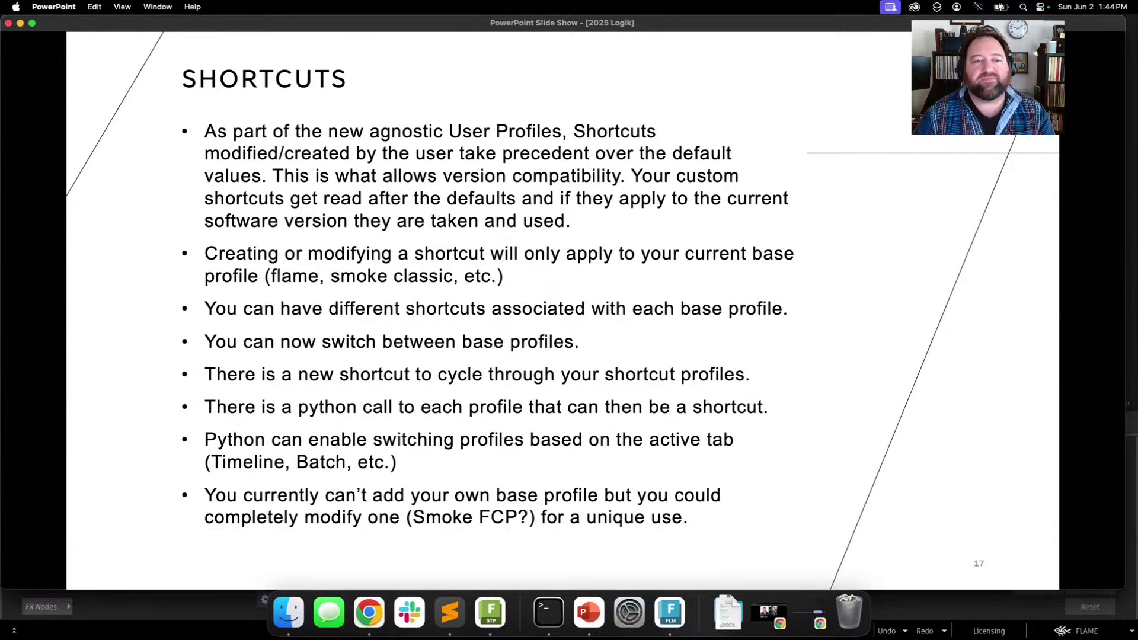
key(Right)
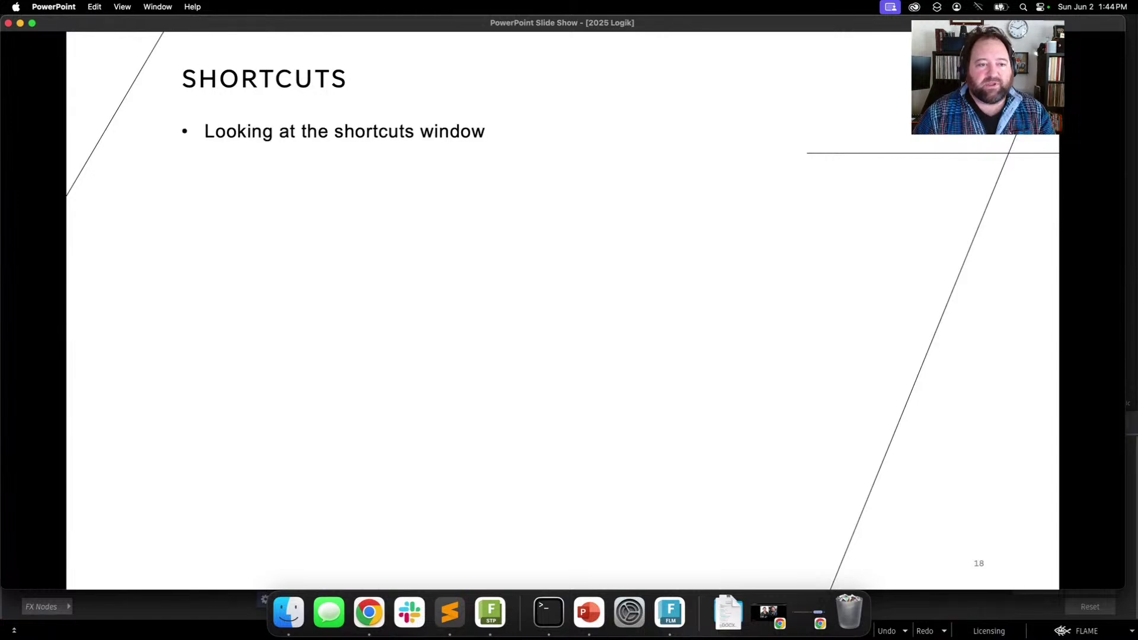
key(Right)
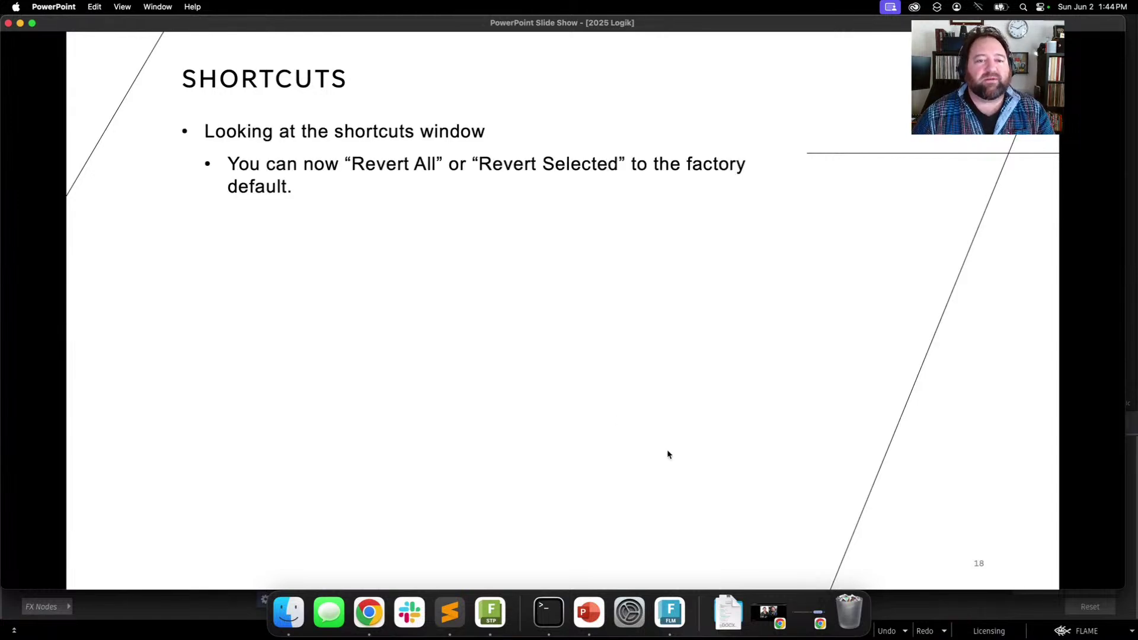
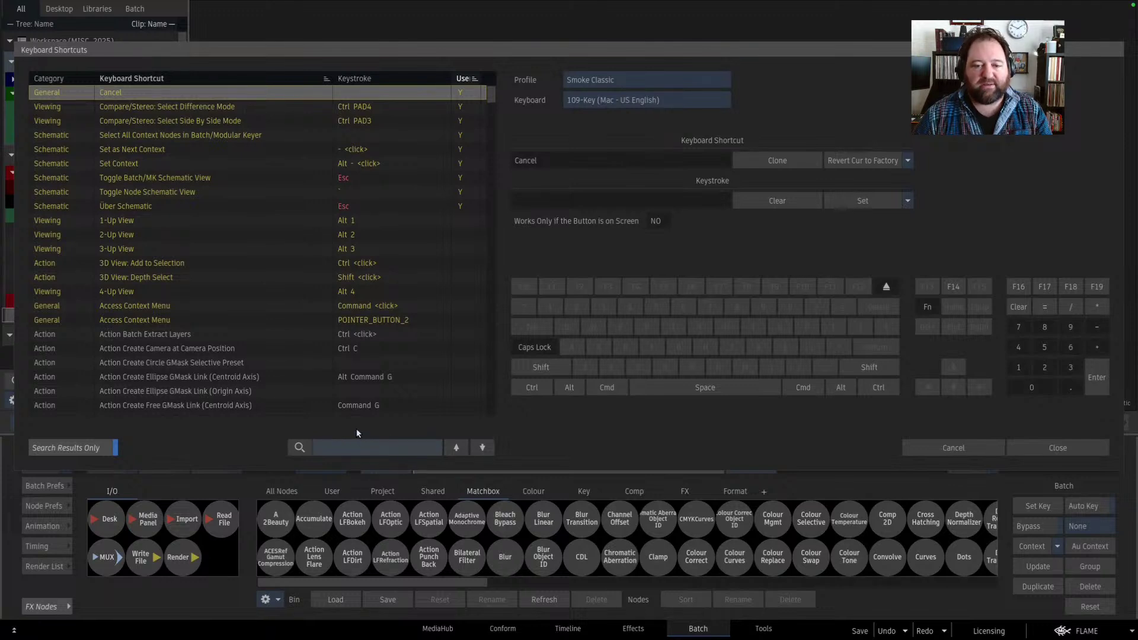
- Check the keystroke Set options, including Set on Current OS, for the Cancel shortcut in Flame, and cancel the window
click(863, 203)
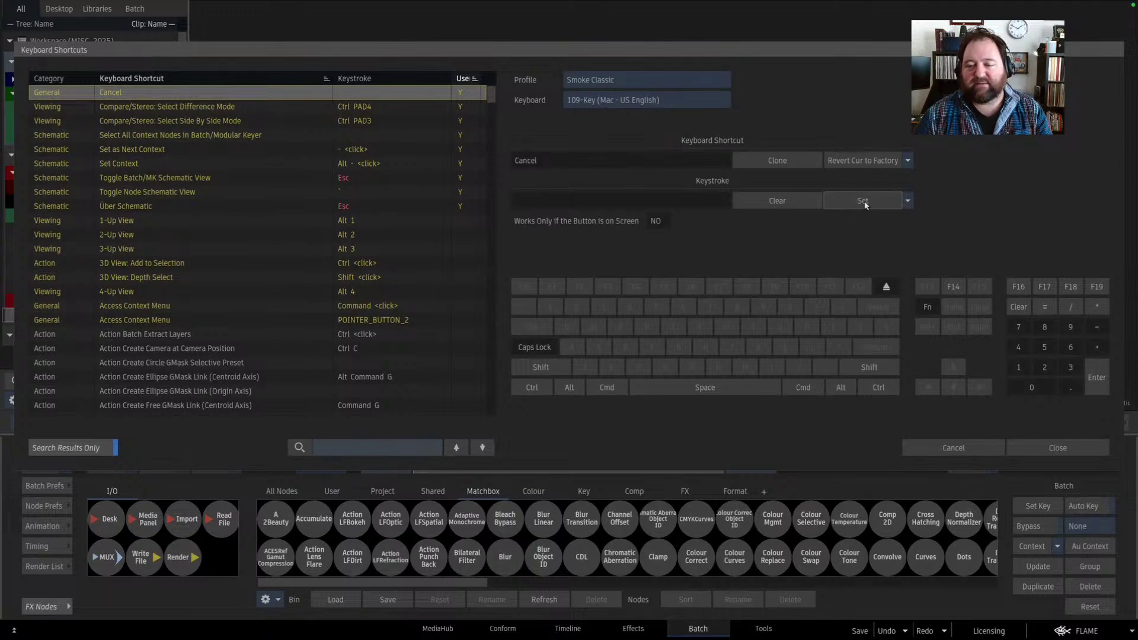
click(907, 201)
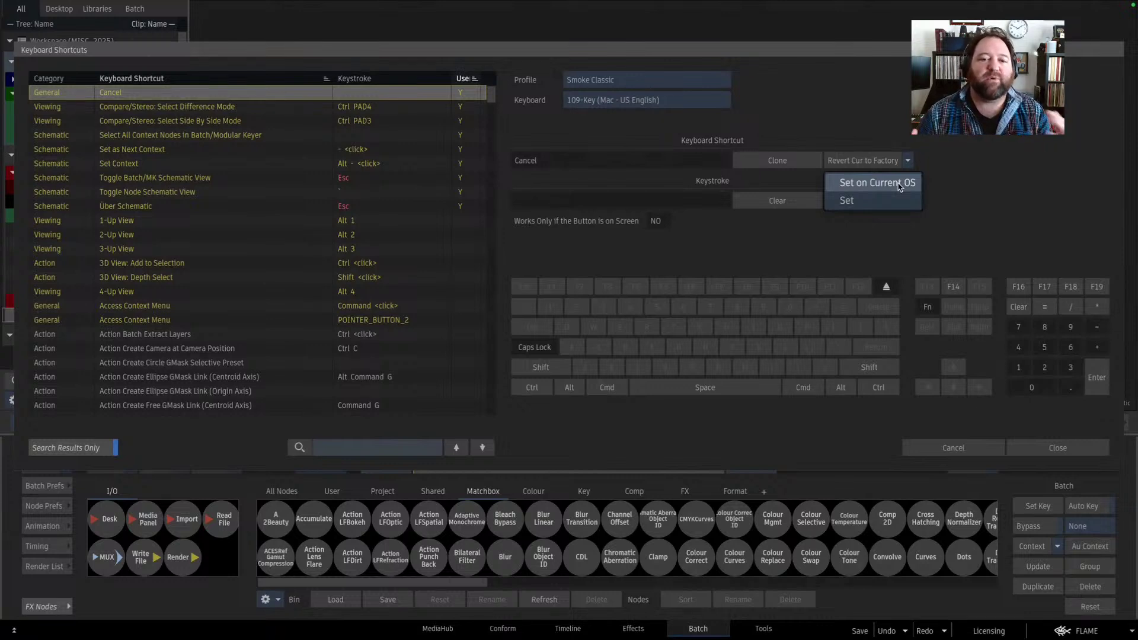
click(952, 448)
- Switch to PowerPoint, advance to the favourite shortcuts slide, and reveal the Ctrl+NumPad for Compare Modes point
key(super+Tab)
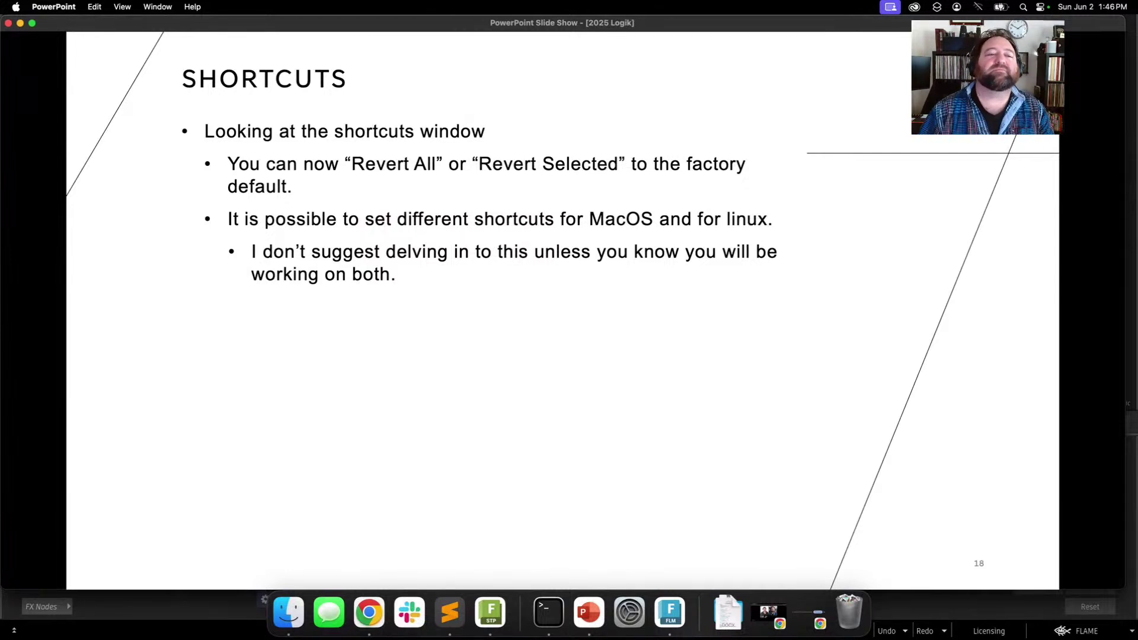
key(Right)
key(Right)
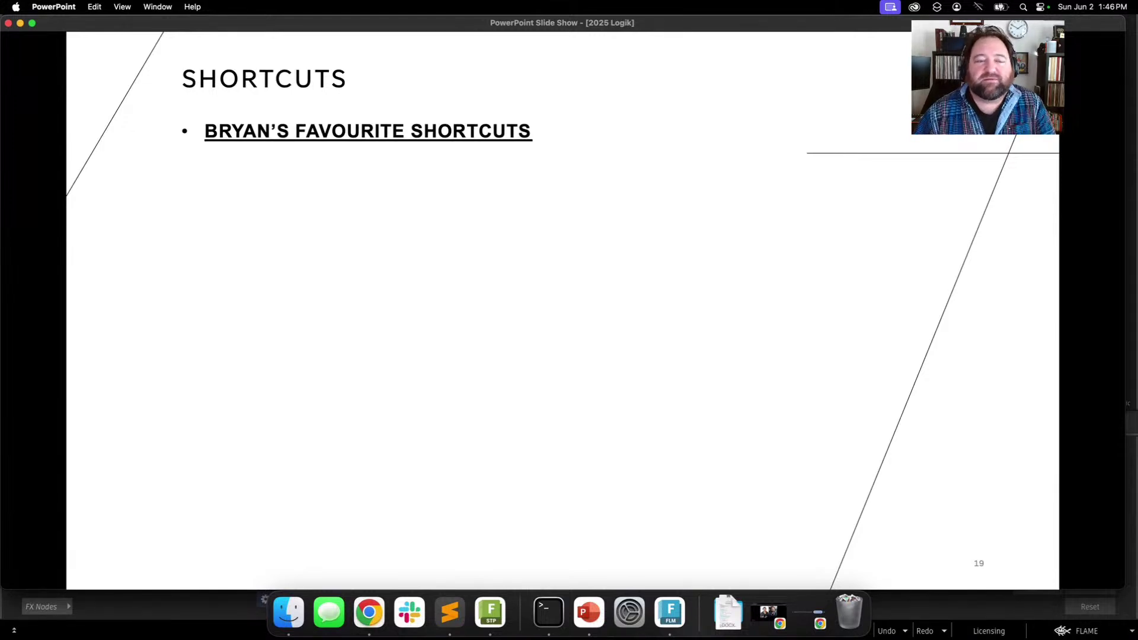
key(Right)
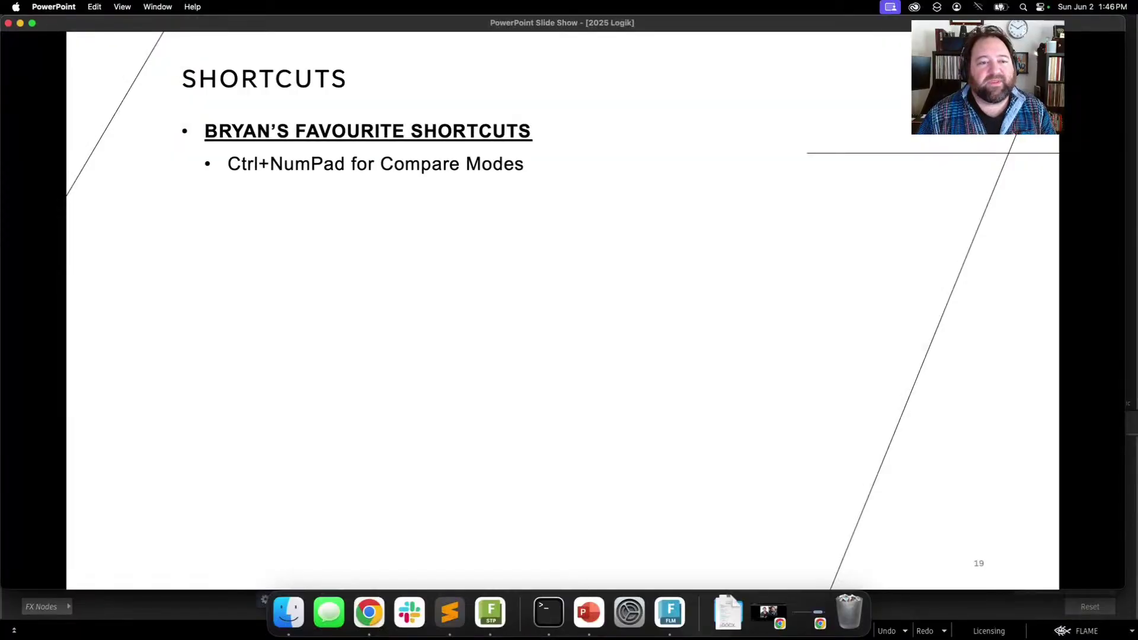
- Switch to Flame, show the viewing settings in place of the scopes in the Timeline, and check the compare modes, keeping Compare Off
key(super+Tab)
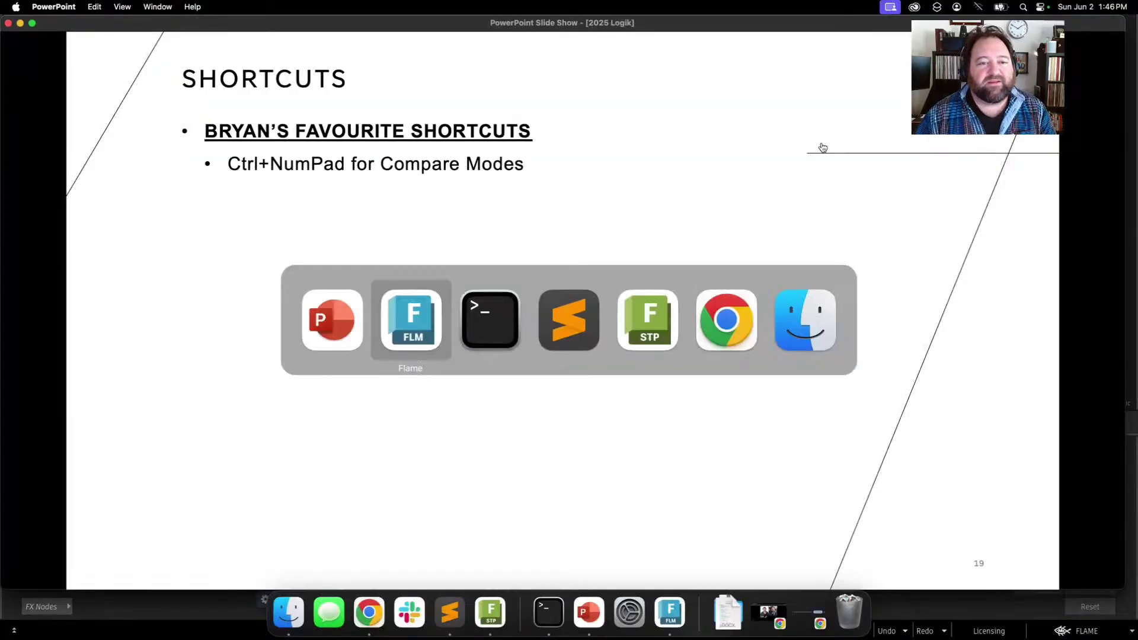
click(407, 326)
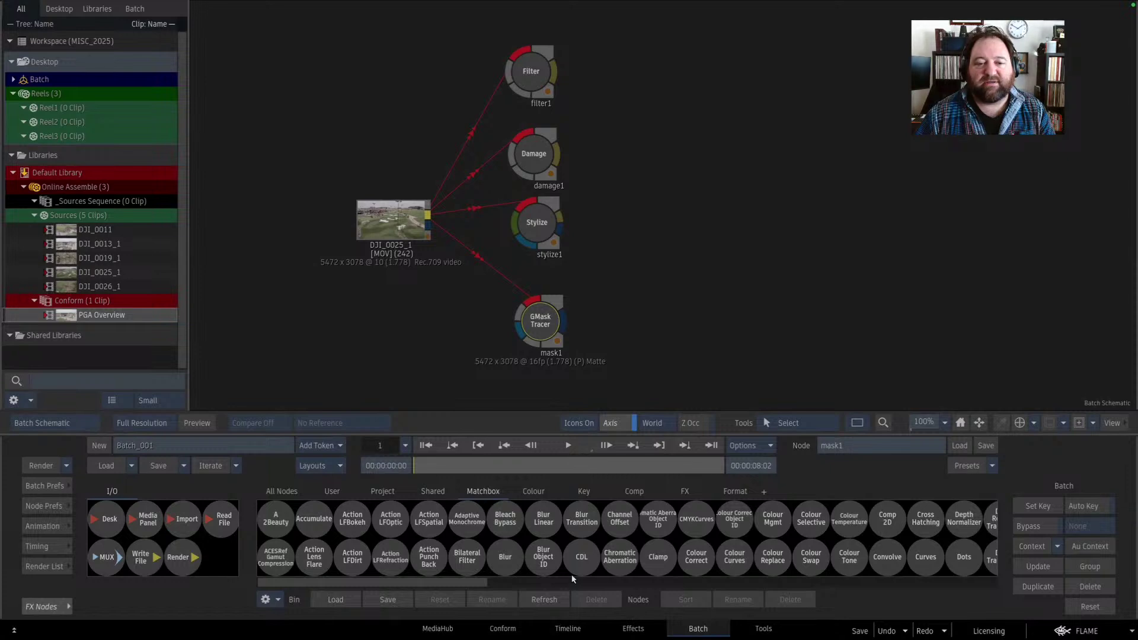
click(568, 628)
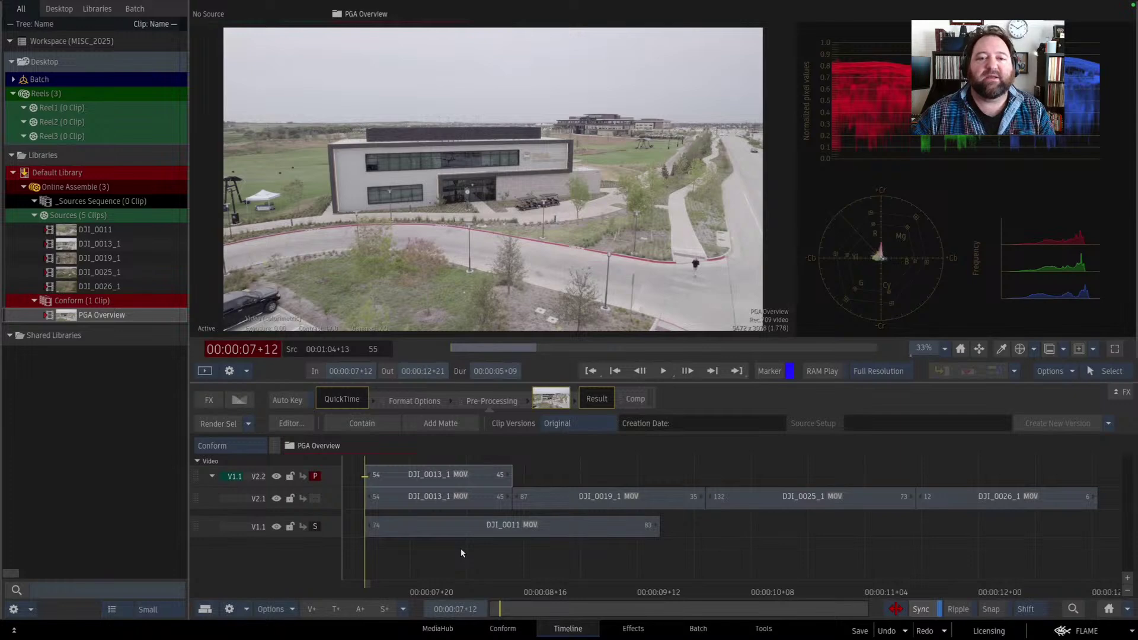
key(alt+s)
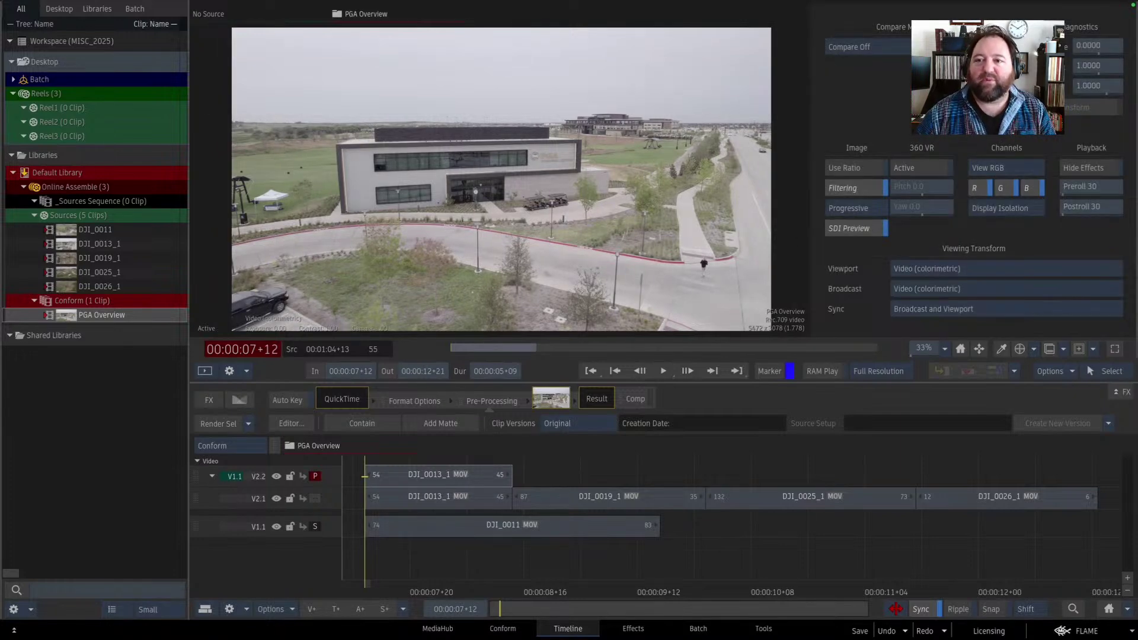
click(877, 47)
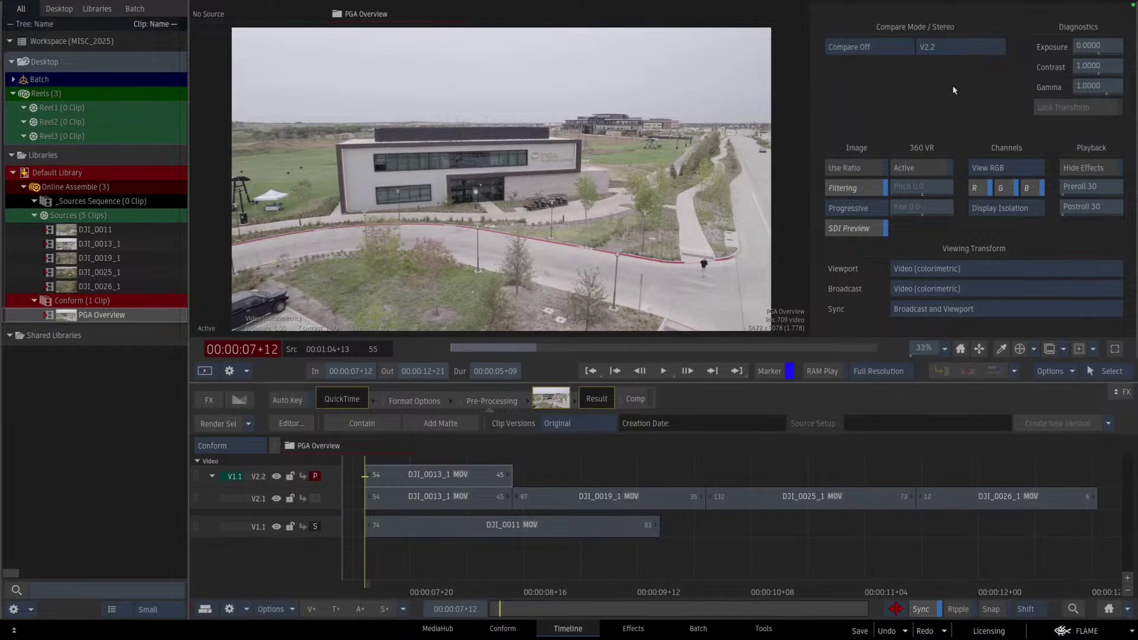
click(899, 48)
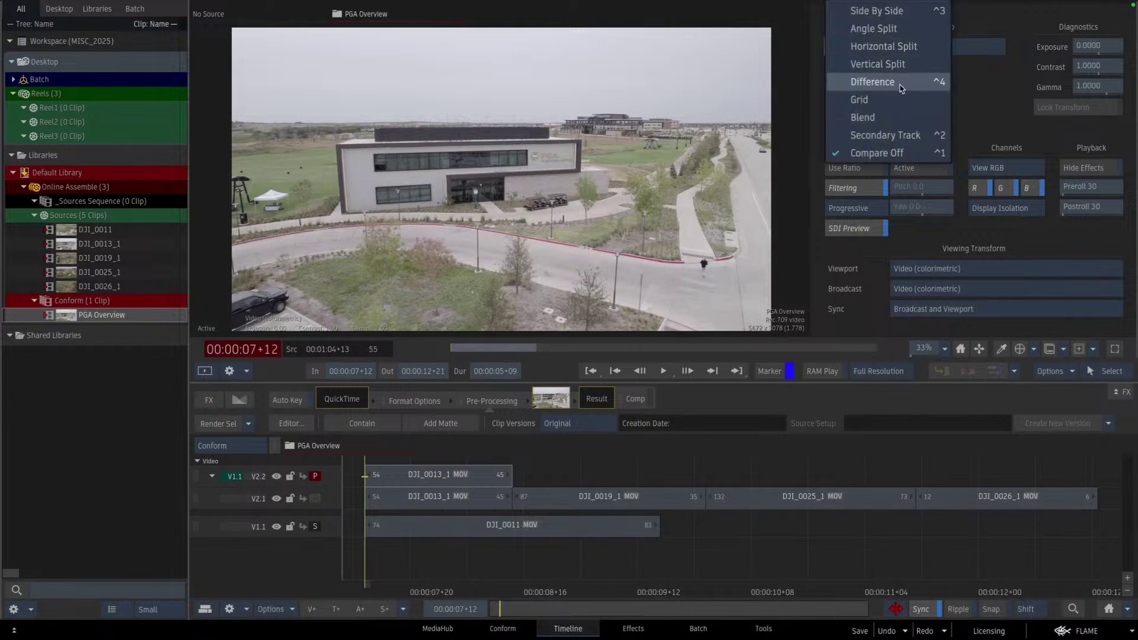
click(947, 153)
- Check the compare-mode keystrokes in the Smoke Classic shortcuts list, and cancel the Keyboard Shortcuts window
click(1085, 630)
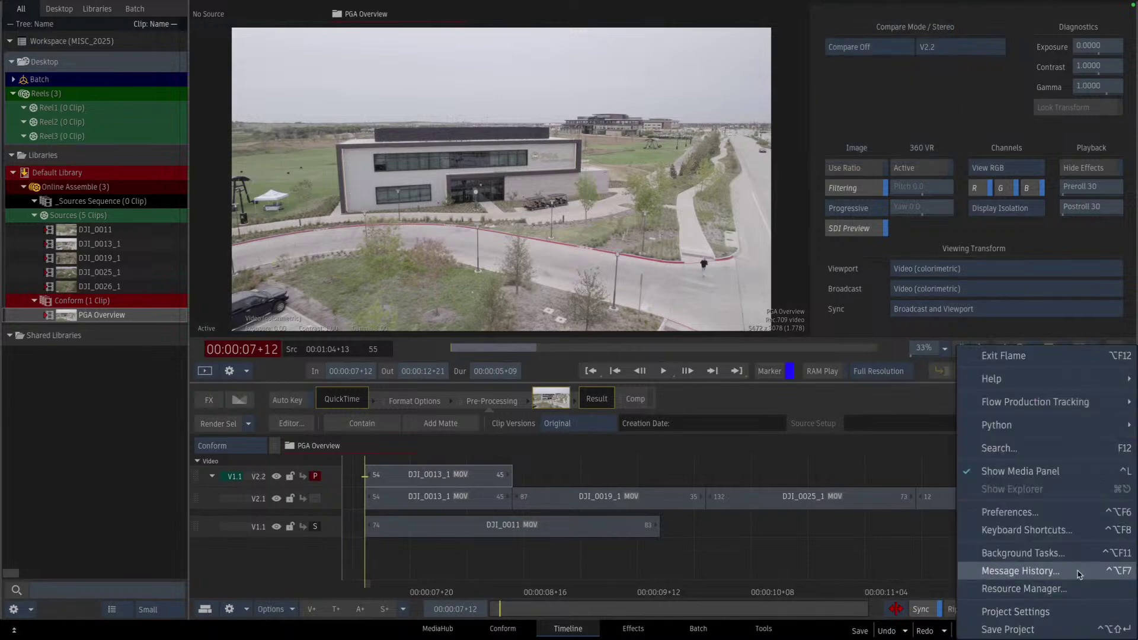
click(1035, 532)
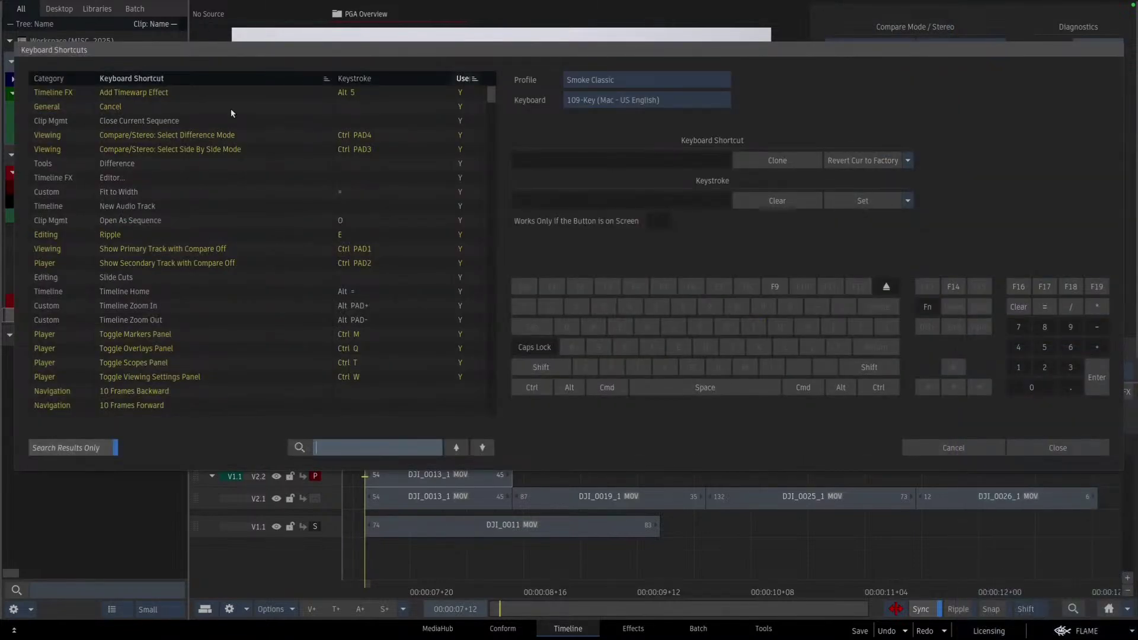
scroll(376, 262, down, 3)
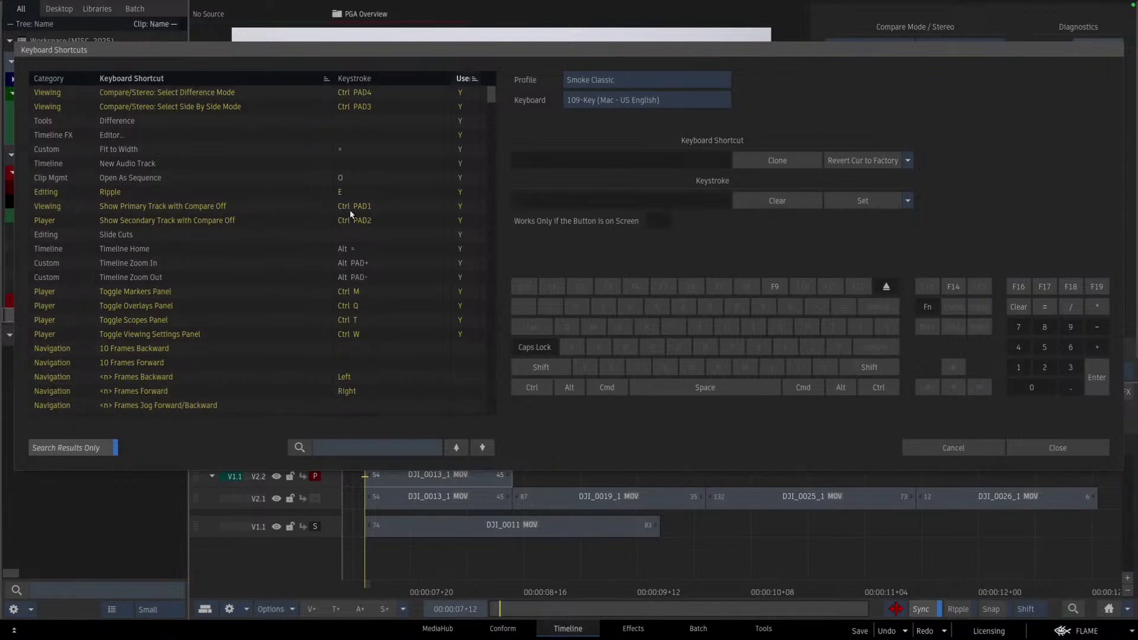
click(937, 447)
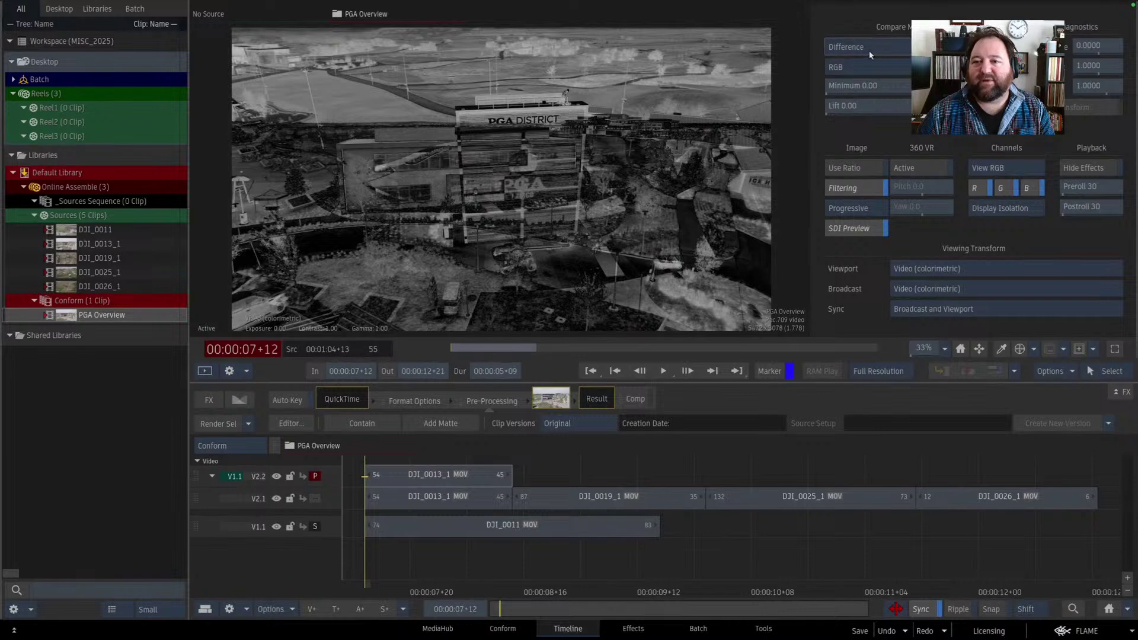
- Set the player's compare mode to Compare Off and hide the viewing settings
click(866, 47)
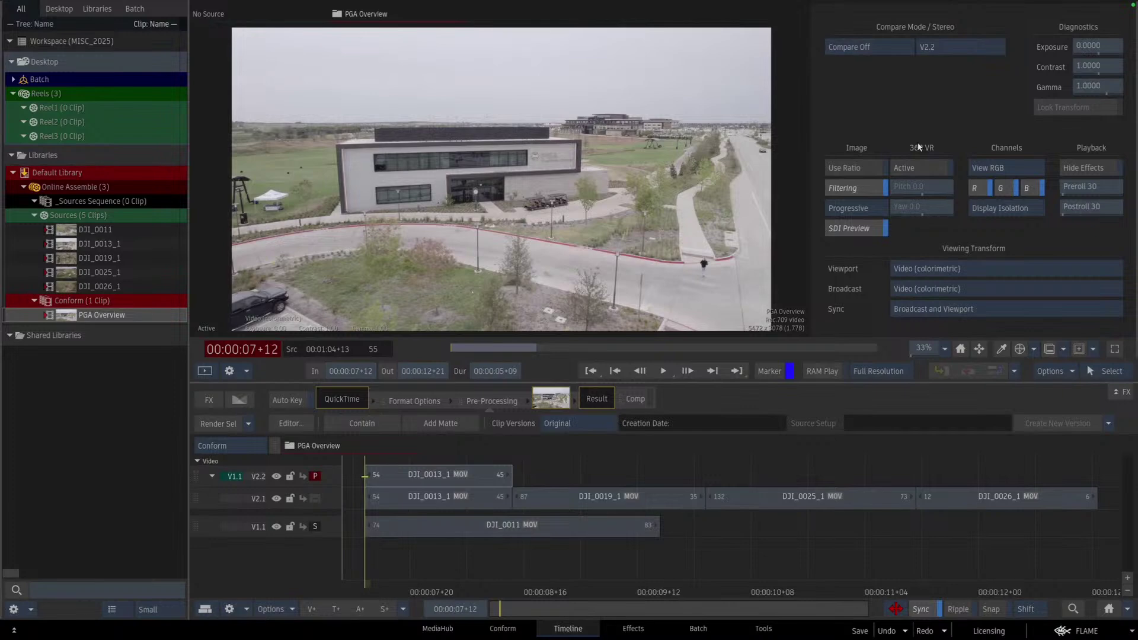
key(ctrl+w)
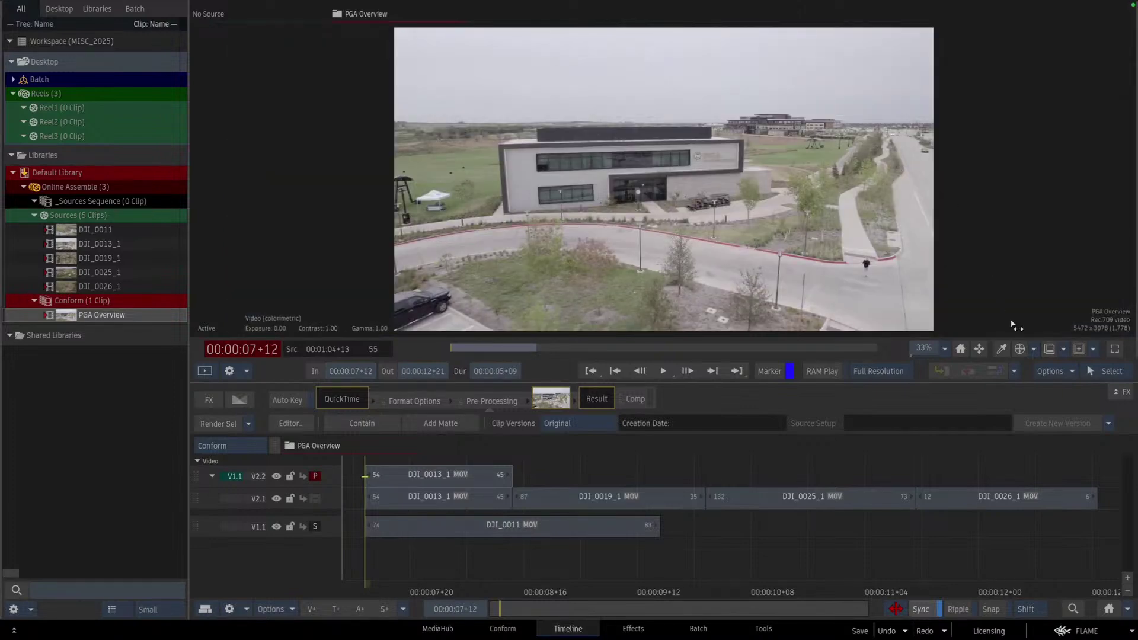
- Check the Show Viewing Settings entry and its shortcut among the player's display options
click(1052, 371)
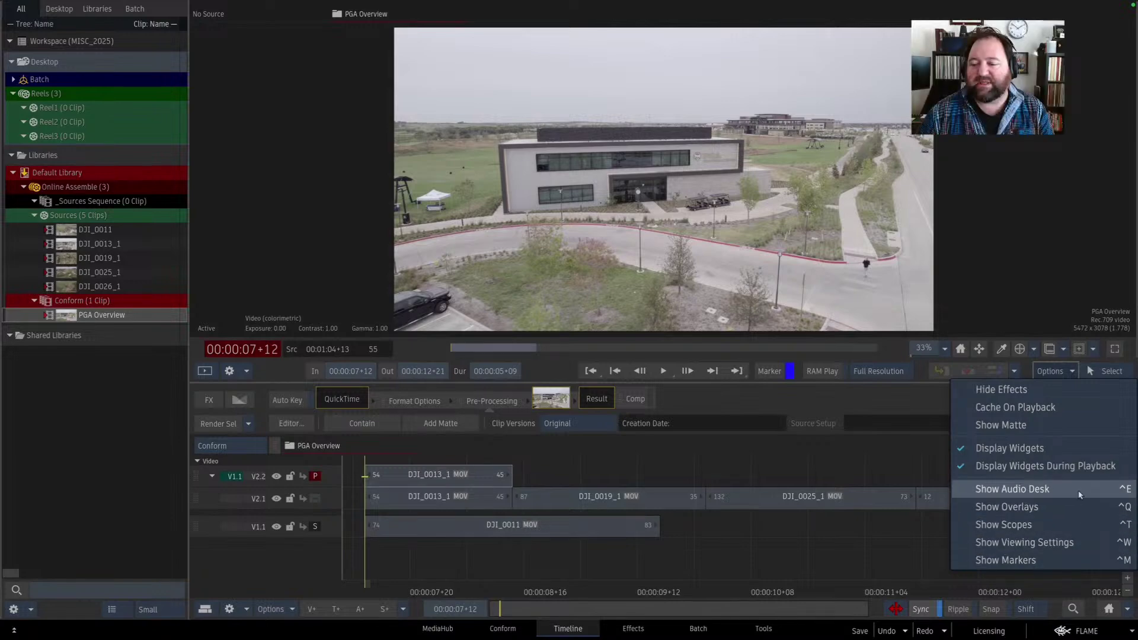
click(1024, 543)
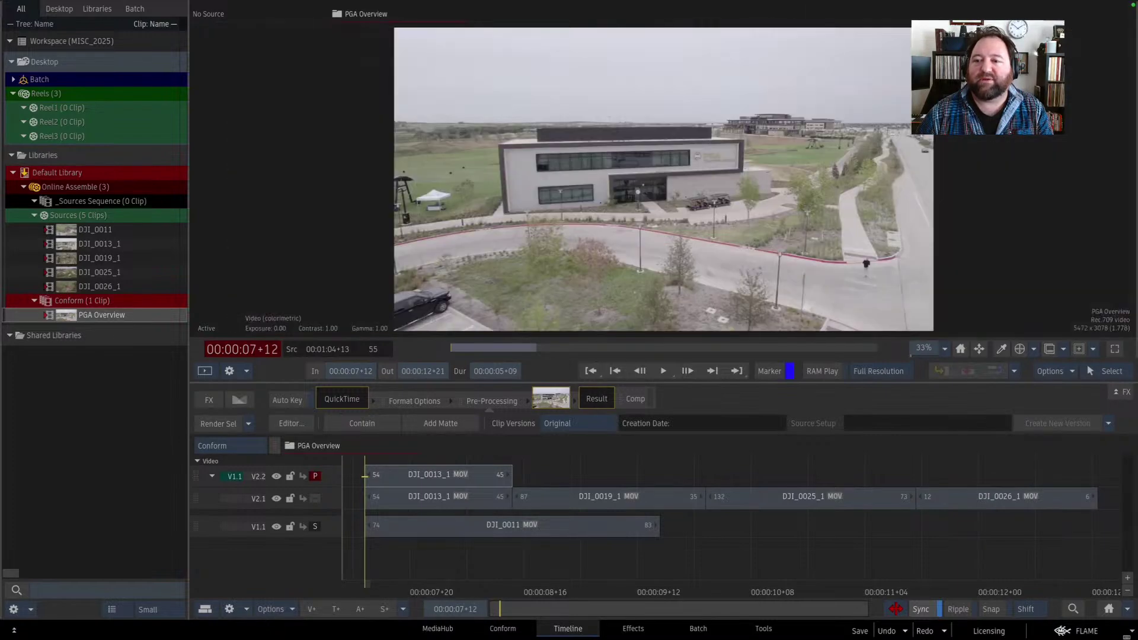
click(1054, 372)
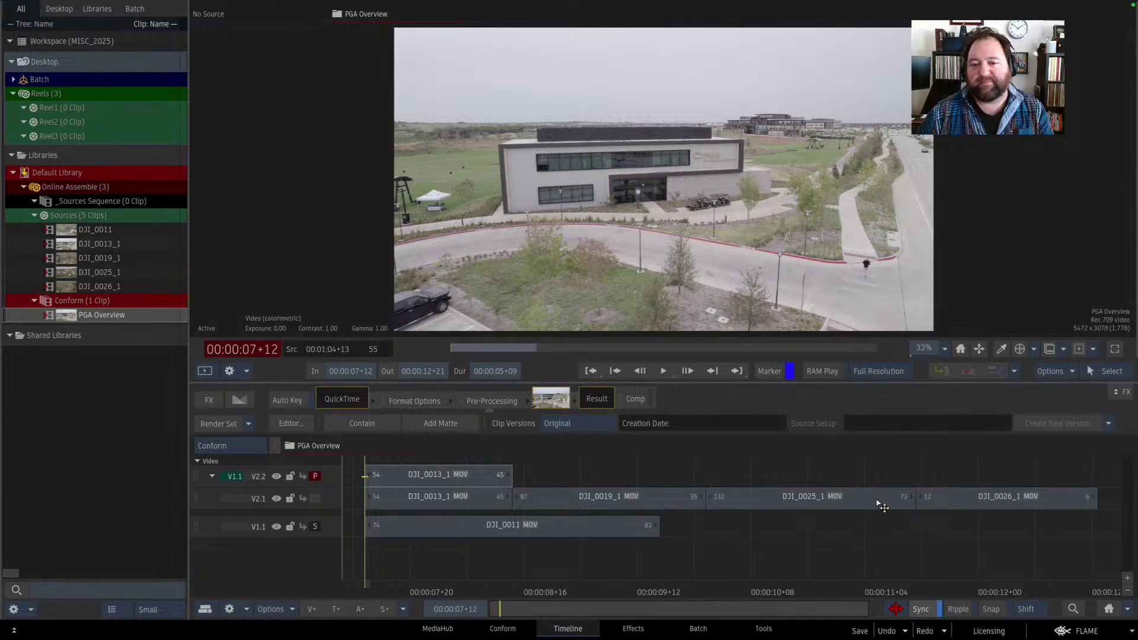
- Switch to PowerPoint and reveal the Timeline Zoom (vertical stretch) point on the favourite shortcuts slide
key(super+Tab)
key(Right)
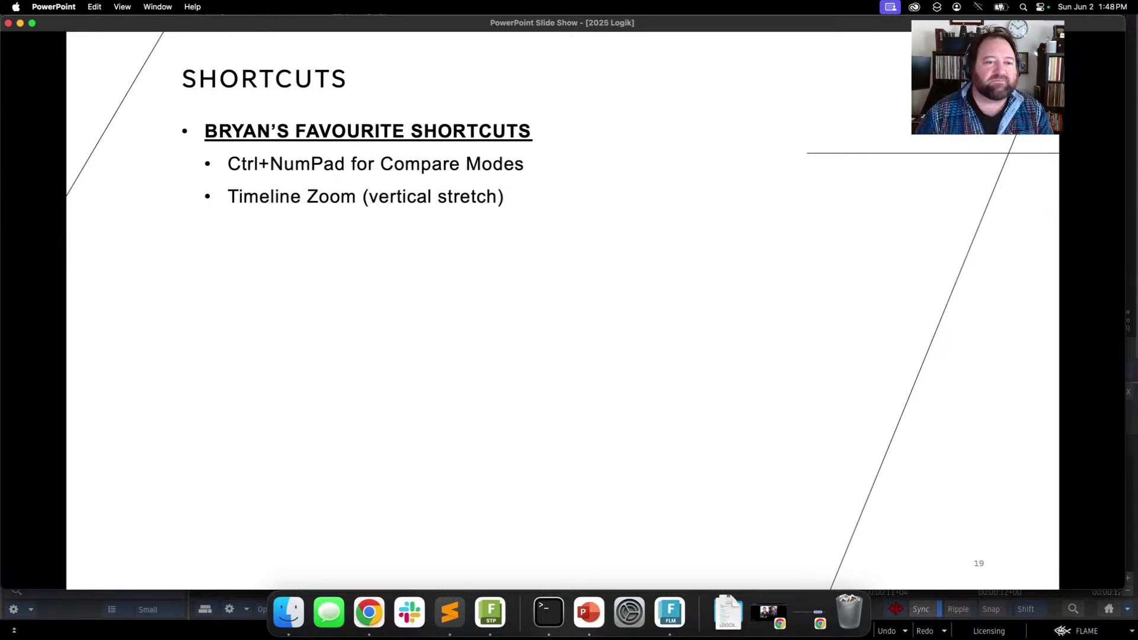
- Switch to Flame and check the compare-mode shortcuts in the viewing settings, keeping Compare Off and hiding the settings again
key(super+Tab)
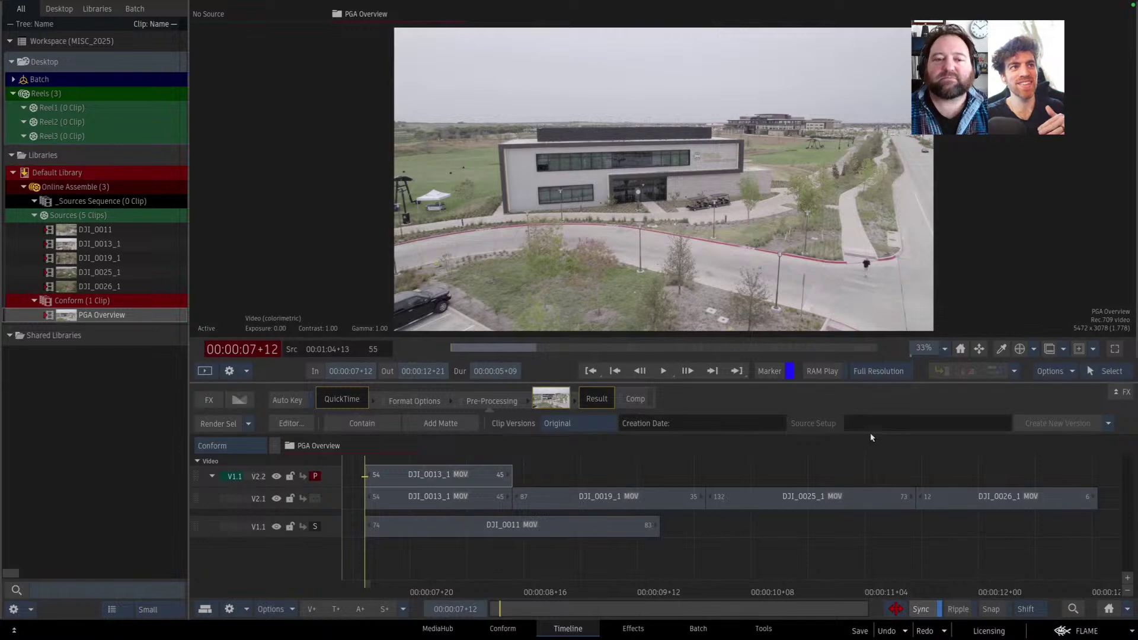
key(ctrl+grave)
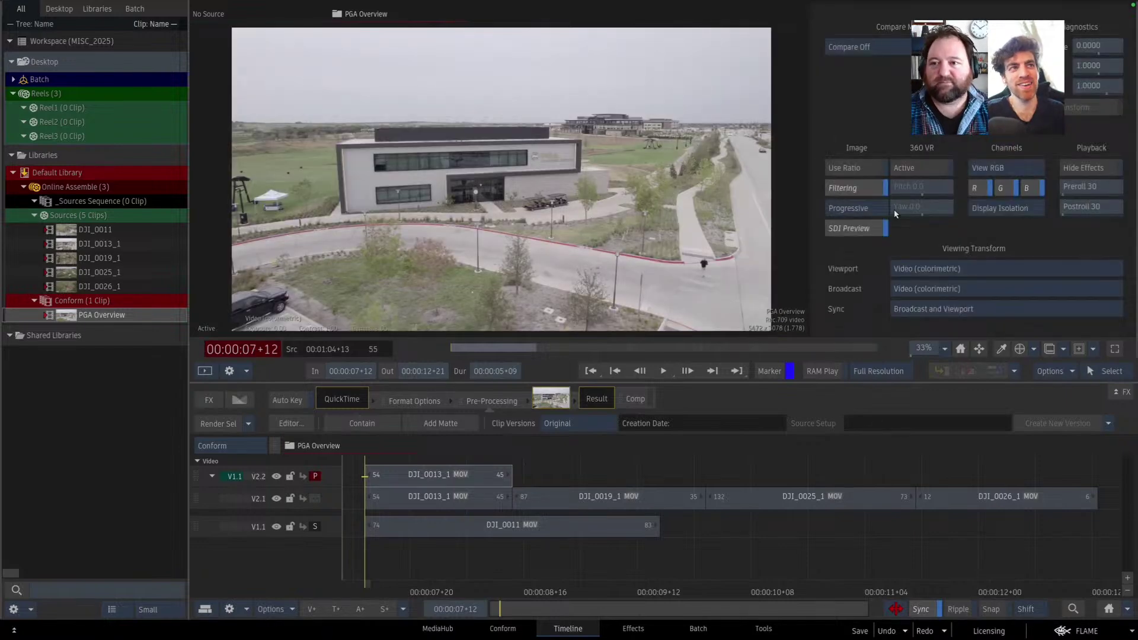
click(886, 46)
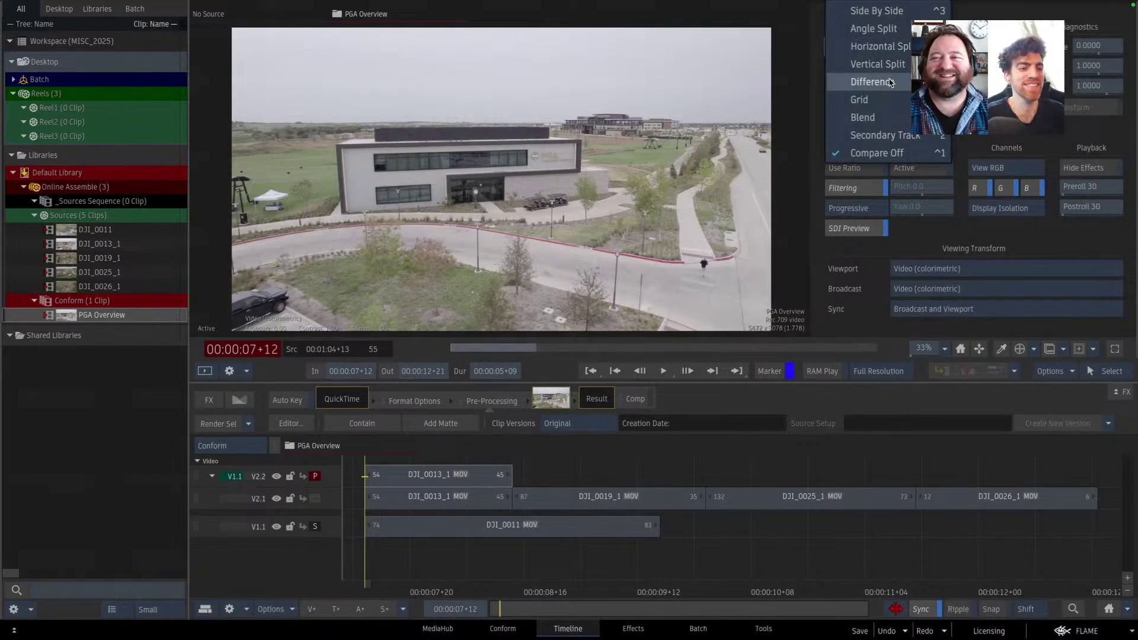
click(819, 83)
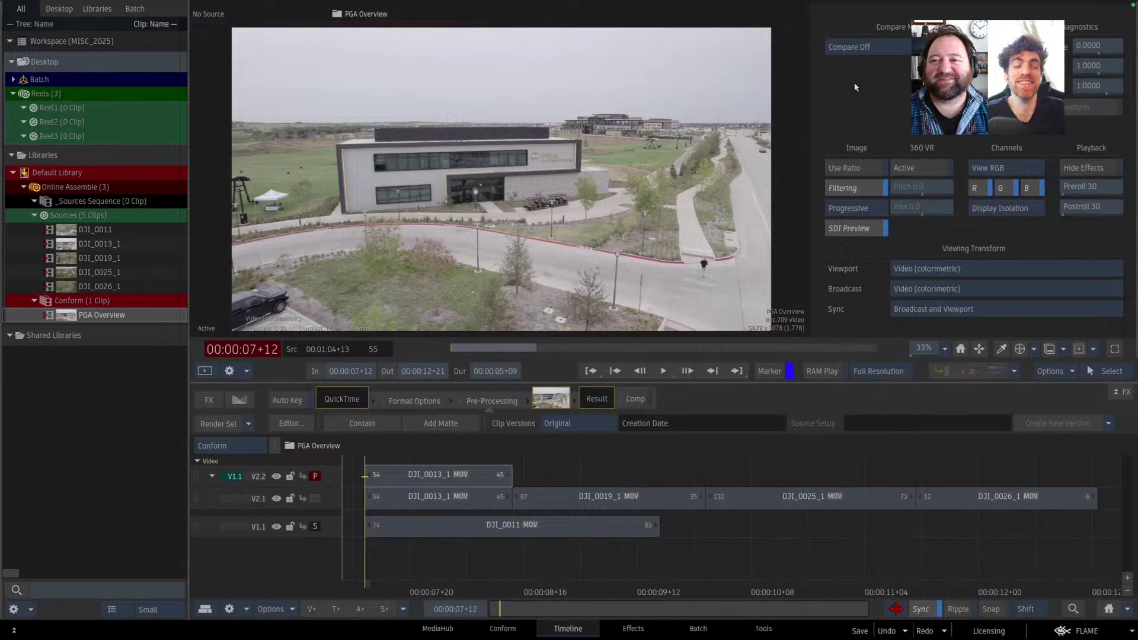
key(ctrl+grave)
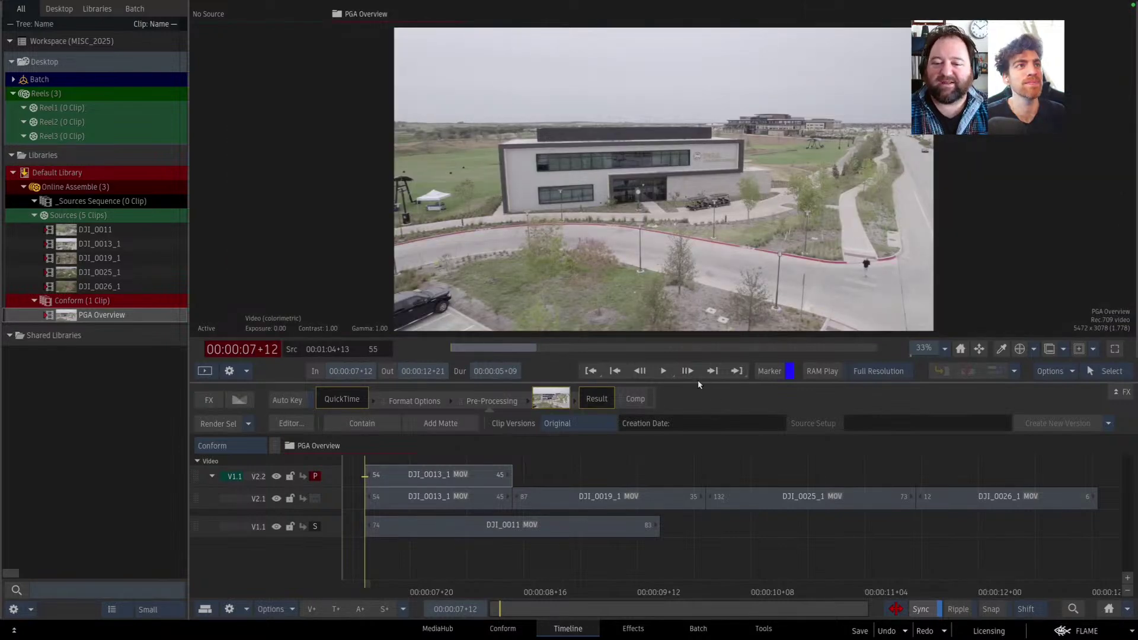
- Enlarge the timeline area below the player and make the V2.2 track taller
drag(691, 384, 699, 326)
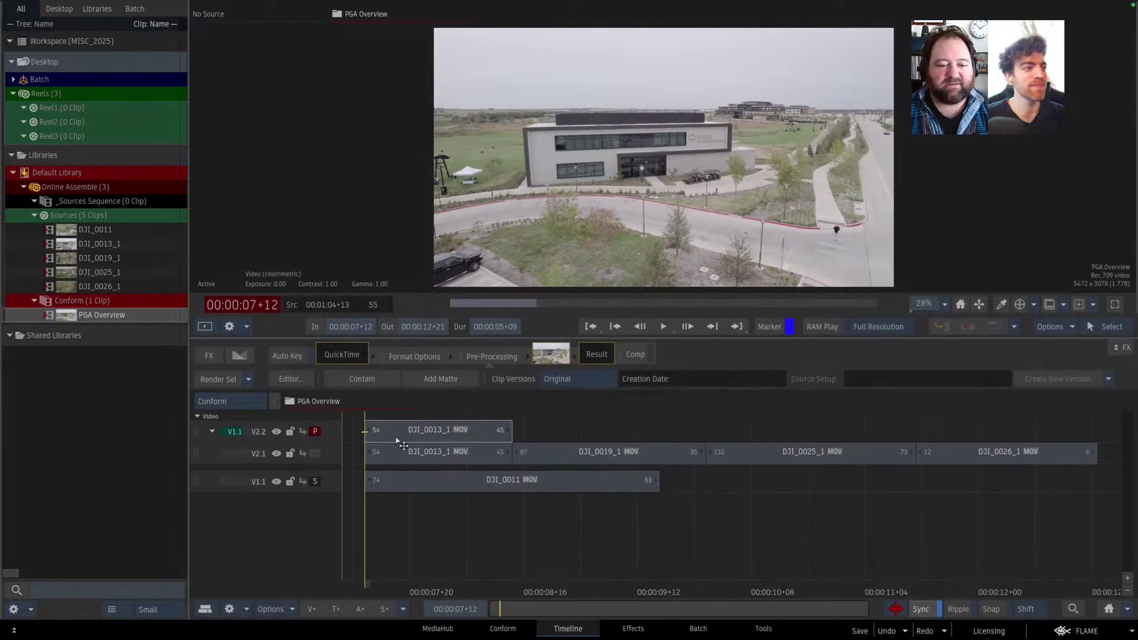
drag(332, 442, 330, 472)
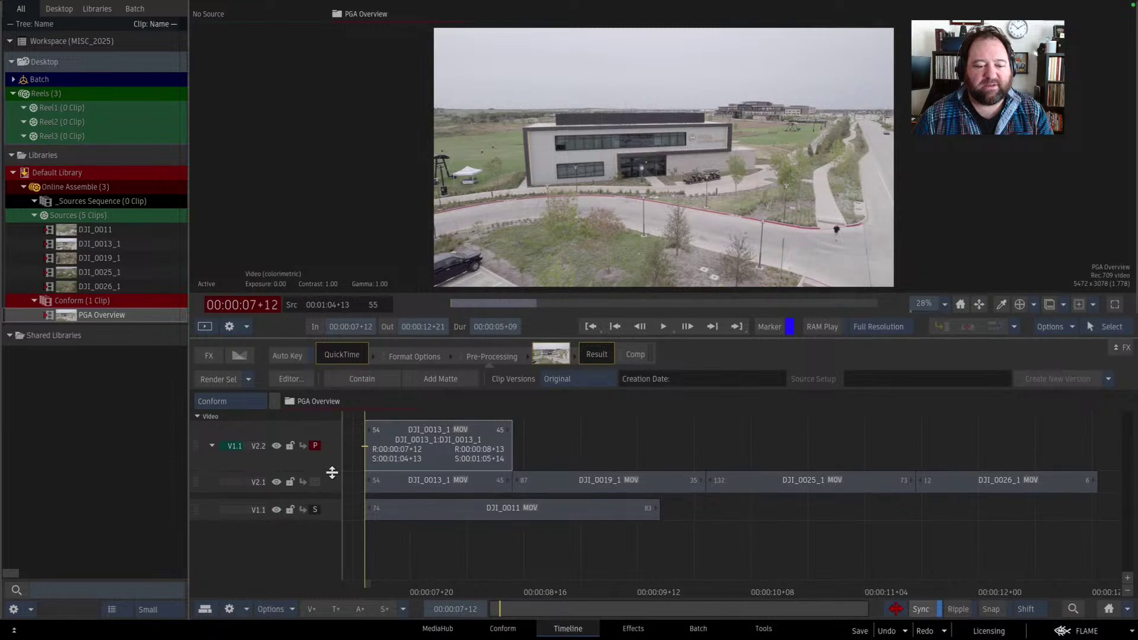
- Increase and decrease the height of all timeline tracks in turn with the vertical zoom controls
click(1127, 578)
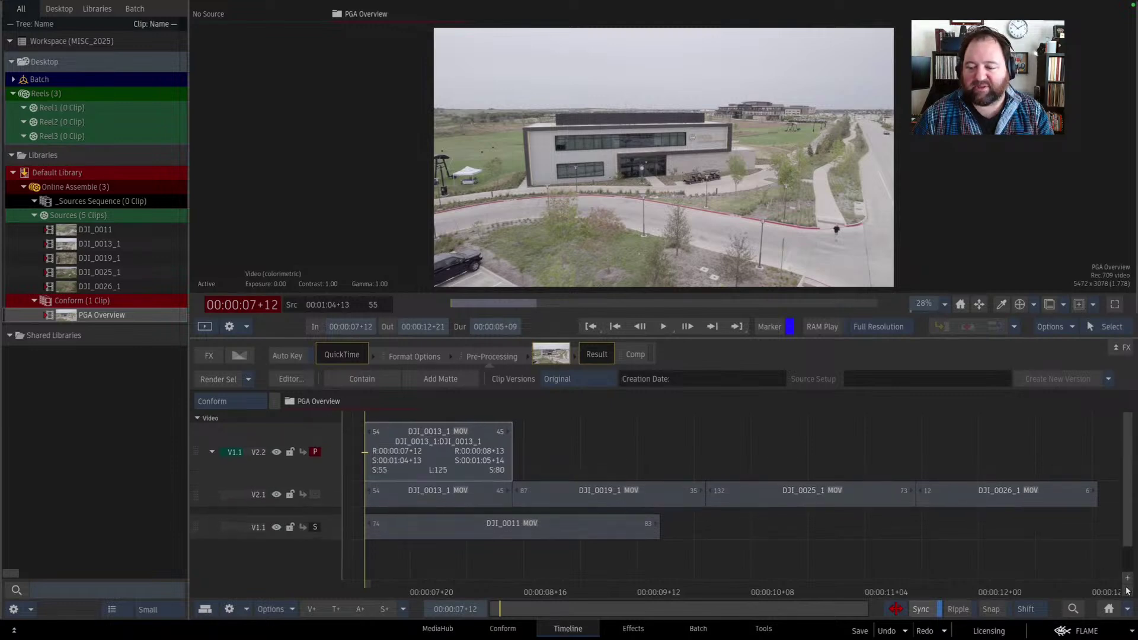
click(1127, 591)
click(1127, 577)
click(1128, 591)
click(1127, 578)
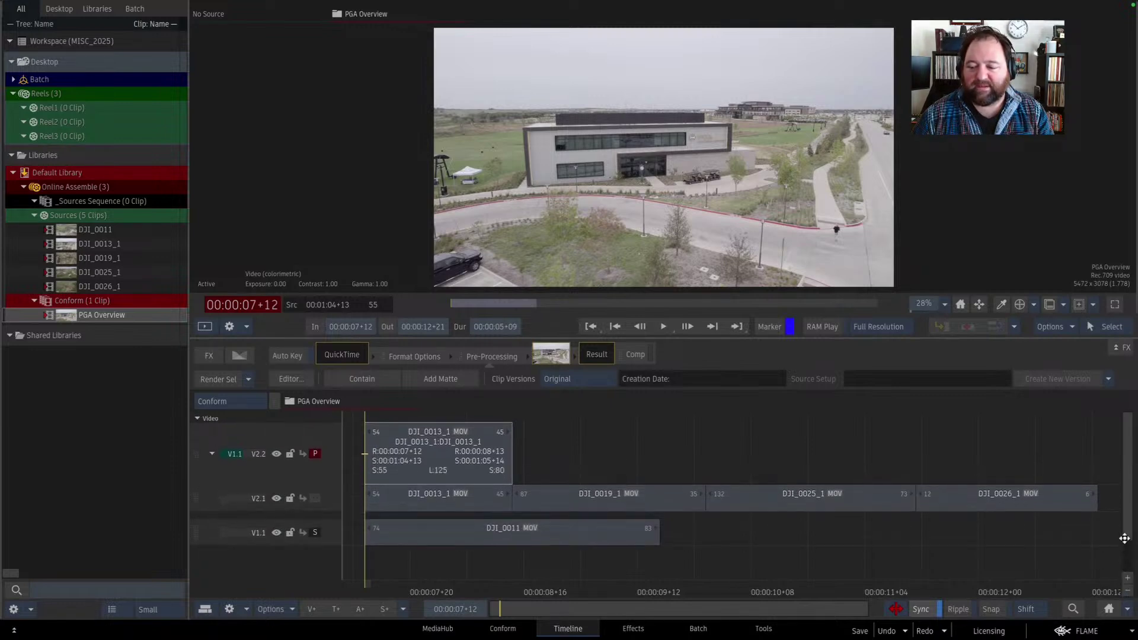
- Select the gap on V2.2, then shrink, stretch and shrink the timeline tracks vertically again
click(728, 424)
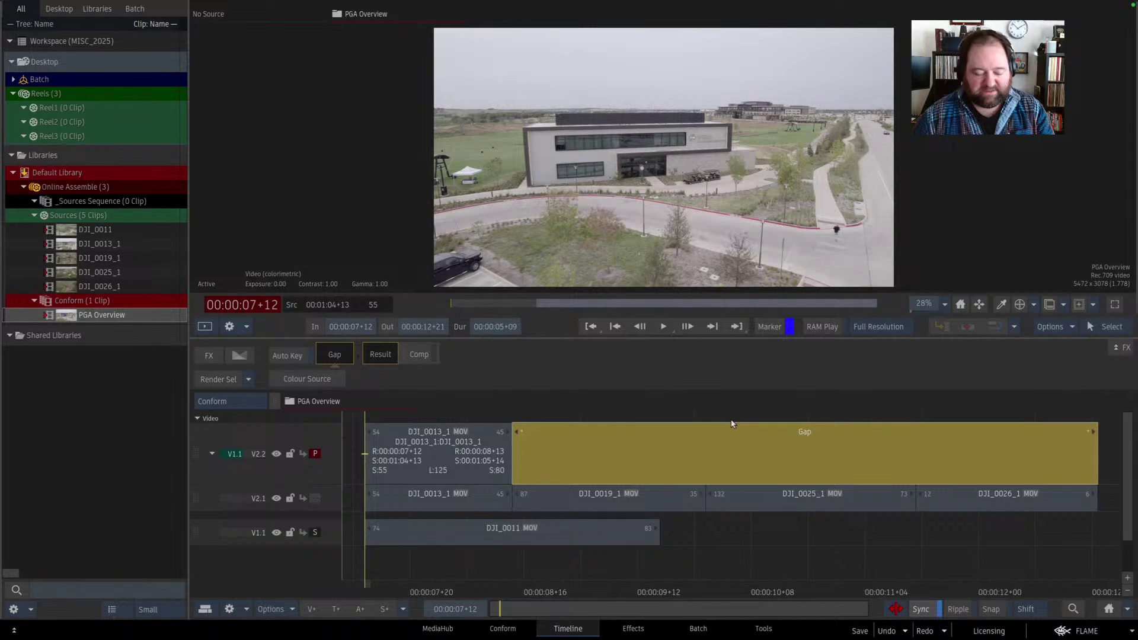
key(ctrl+minus)
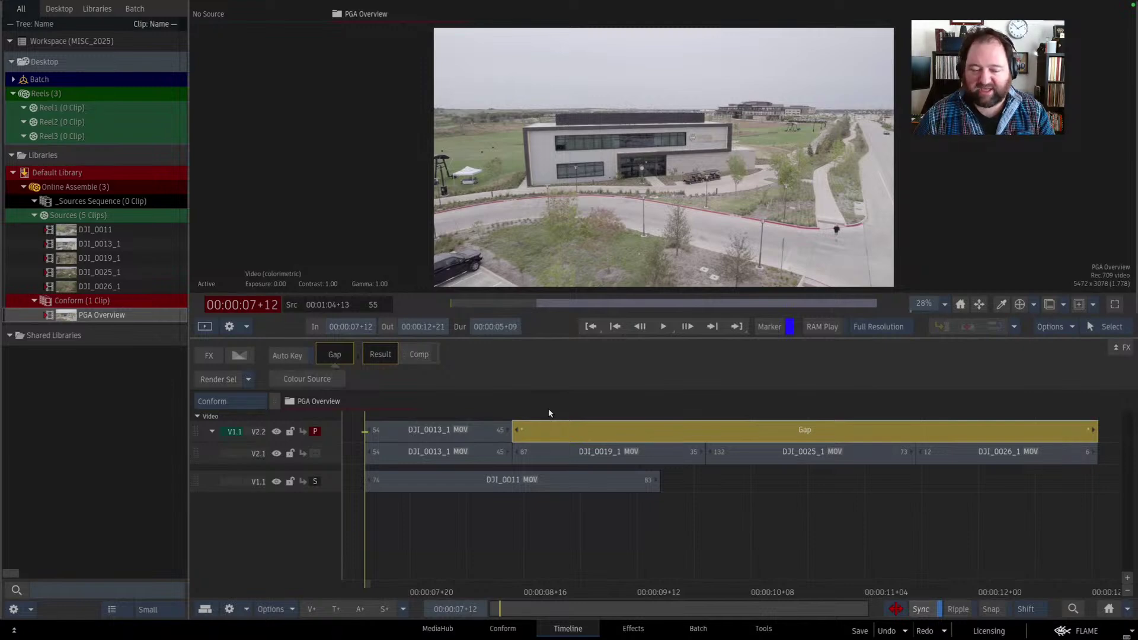
key(ctrl+plus)
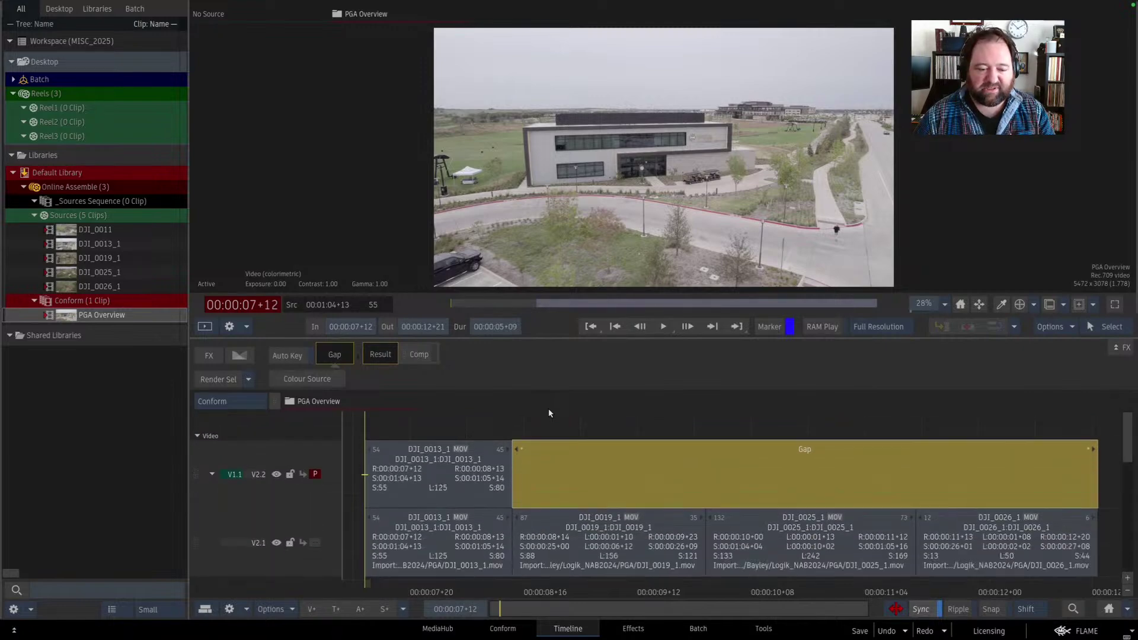
key(ctrl+minus)
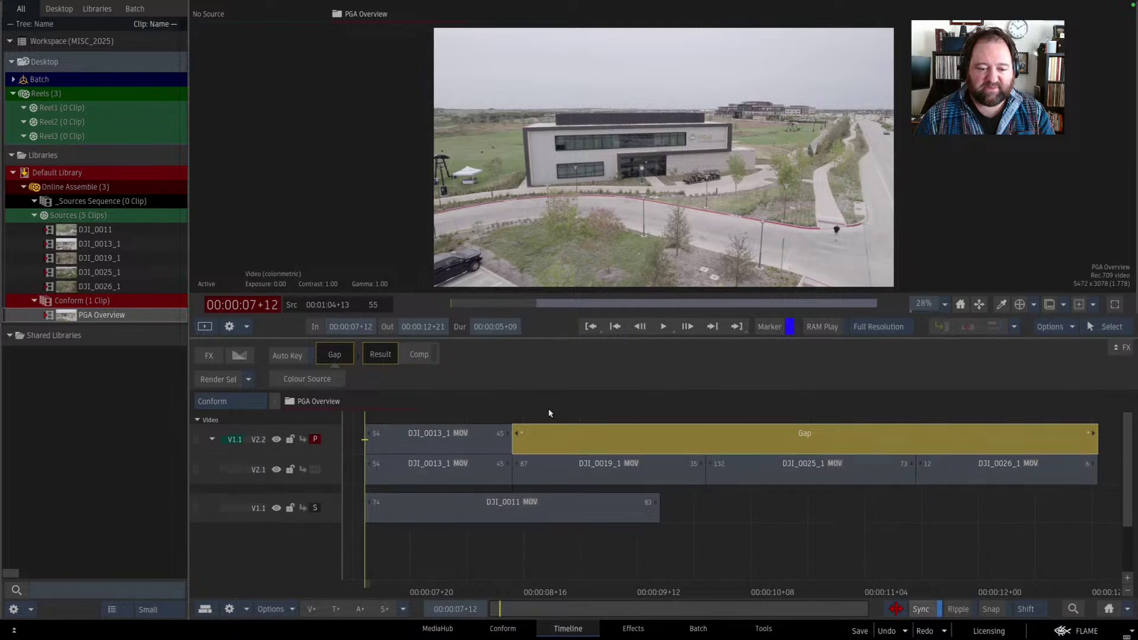
- Stretch the timeline vertically and horizontally, select the DJI_0013_1 segment on V2.2, and return the timeline to its Home view
scroll(549, 413, up, 5)
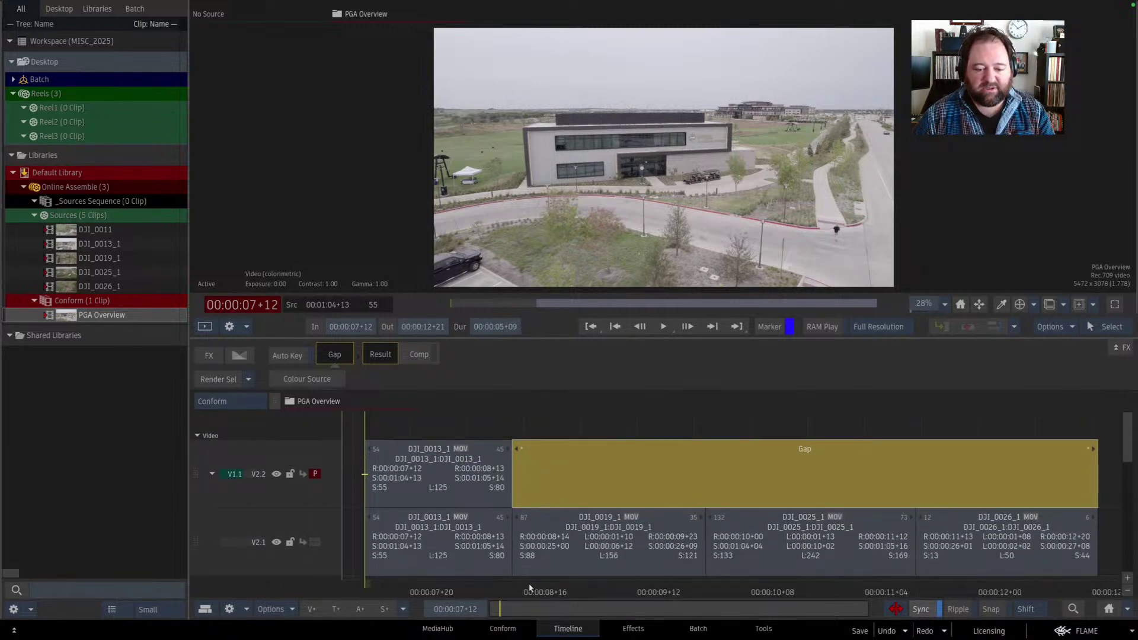
scroll(529, 477, up, 3)
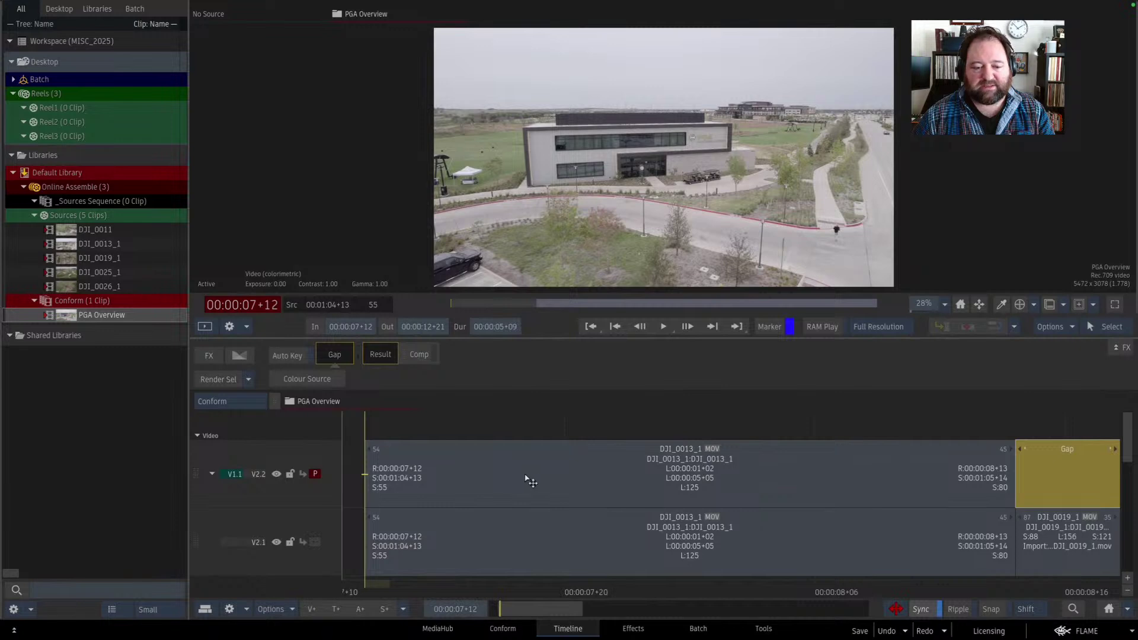
click(529, 477)
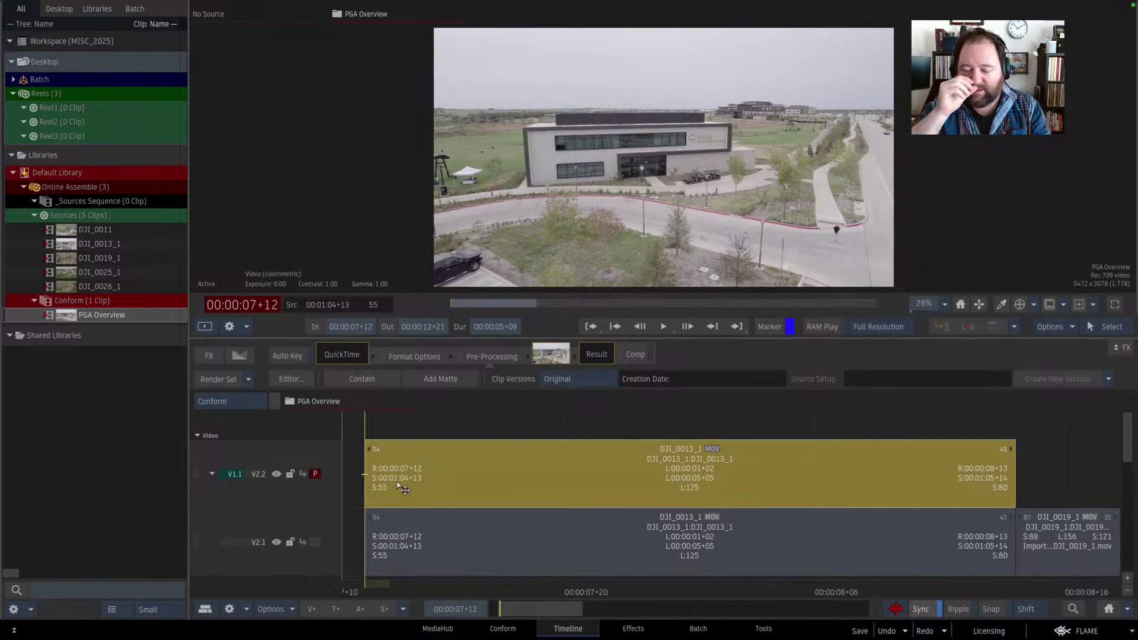
key(Home)
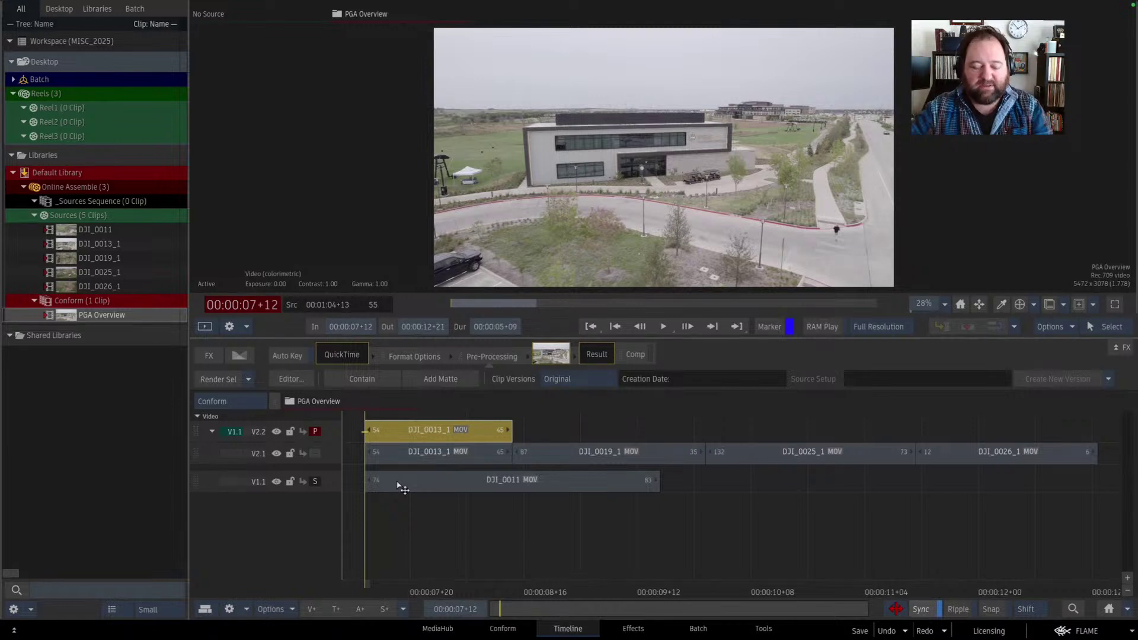
- Make the timeline tracks taller, zoom in horizontally on DJI_0013_1, and apply Fit to Width
scroll(403, 487, up, 5)
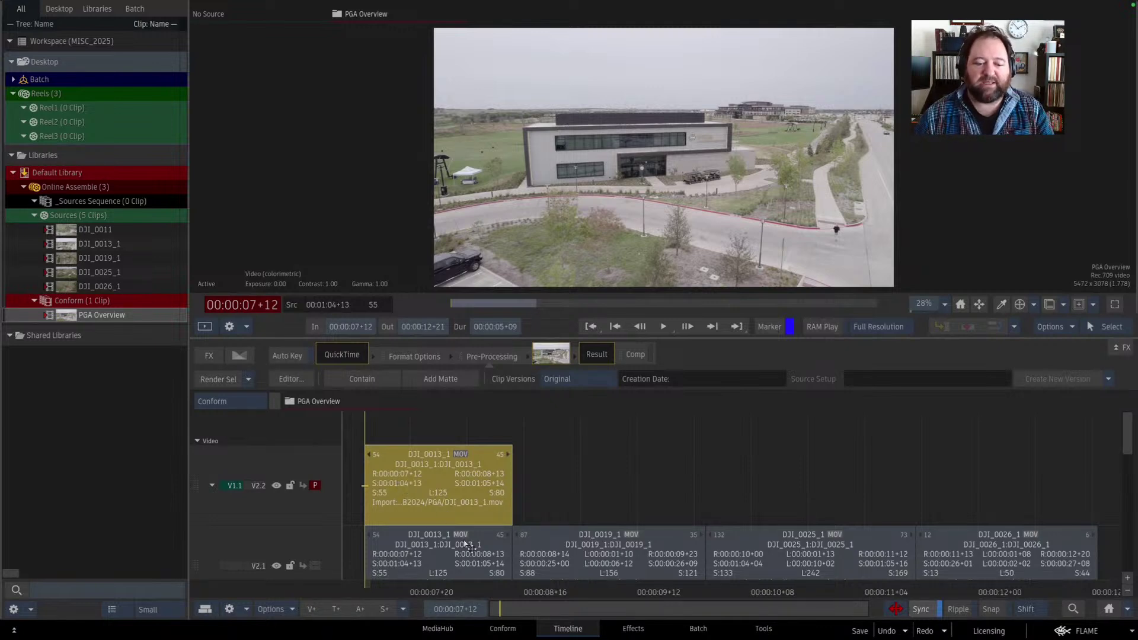
scroll(500, 608, up, 5)
scroll(529, 496, up, 3)
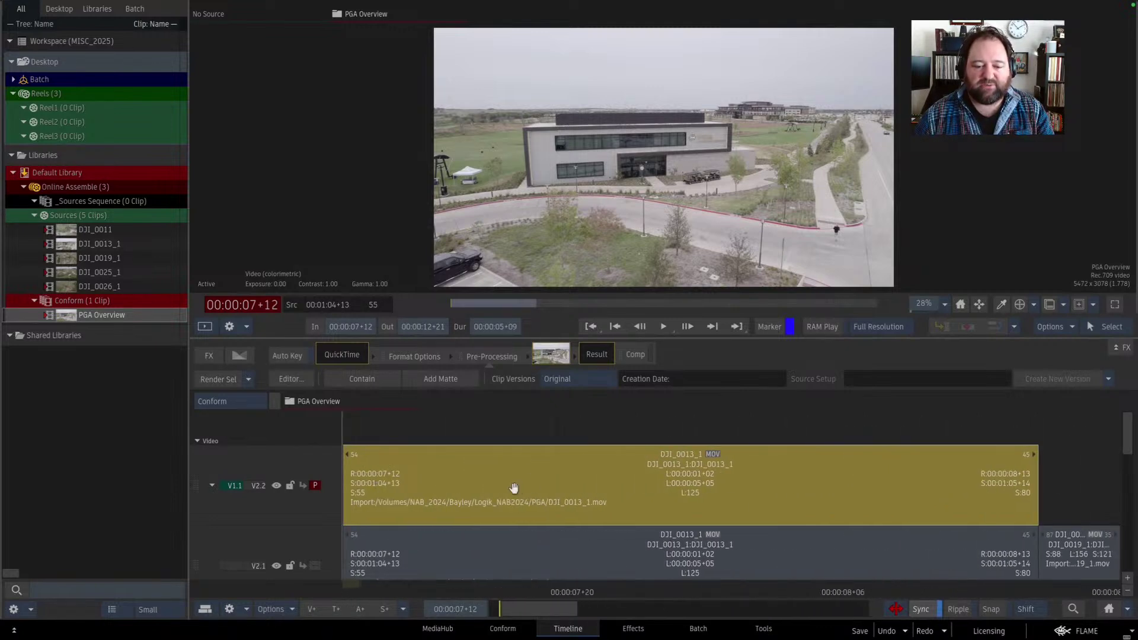
click(1126, 609)
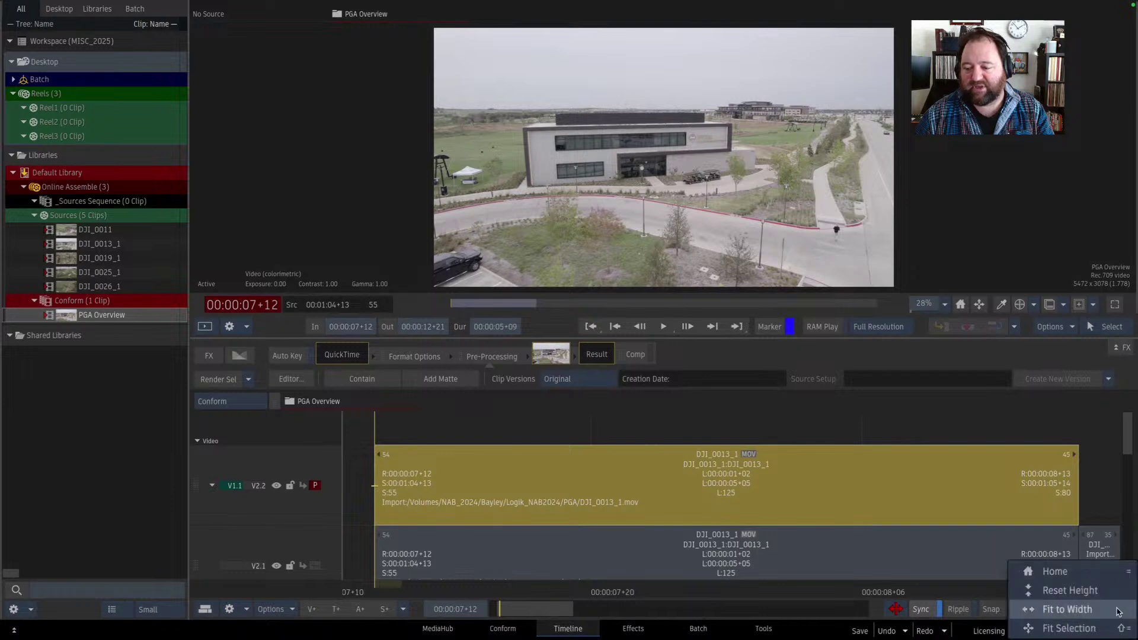
click(1071, 614)
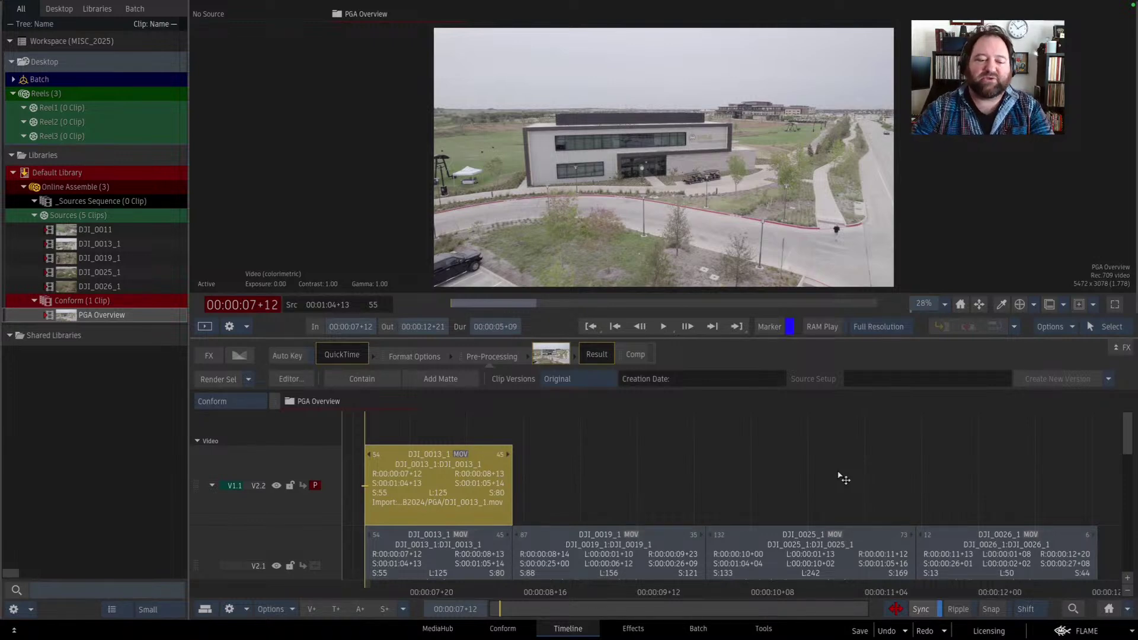
- Reduce the timeline track heights slightly, try Fit to Width, and restore the timeline's Home view
scroll(843, 478, down, 1)
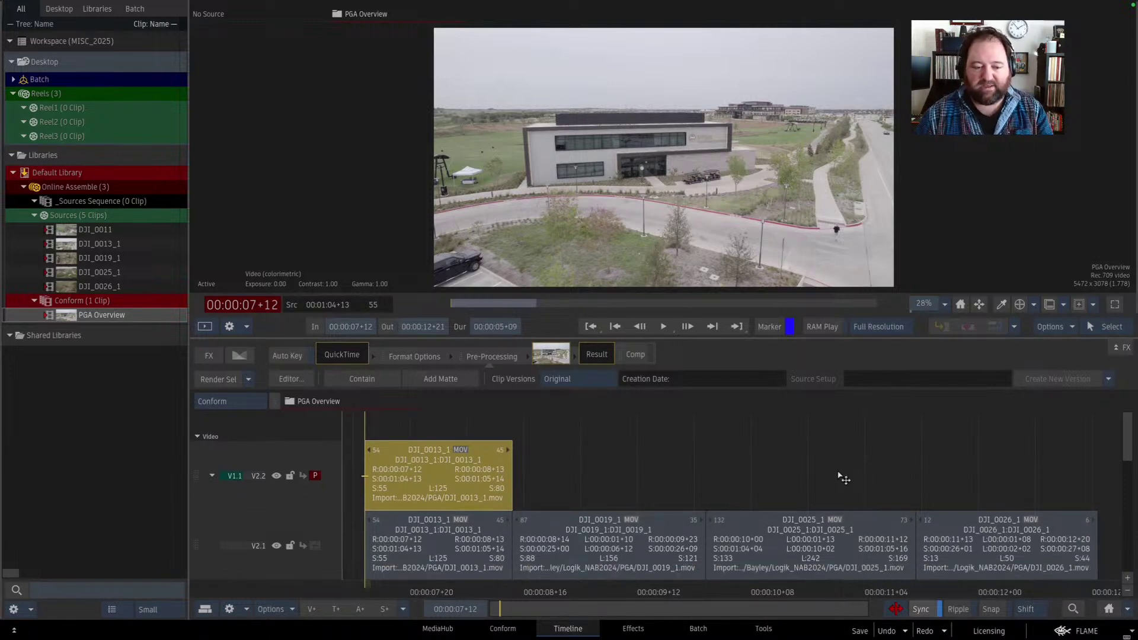
scroll(843, 477, down, 1)
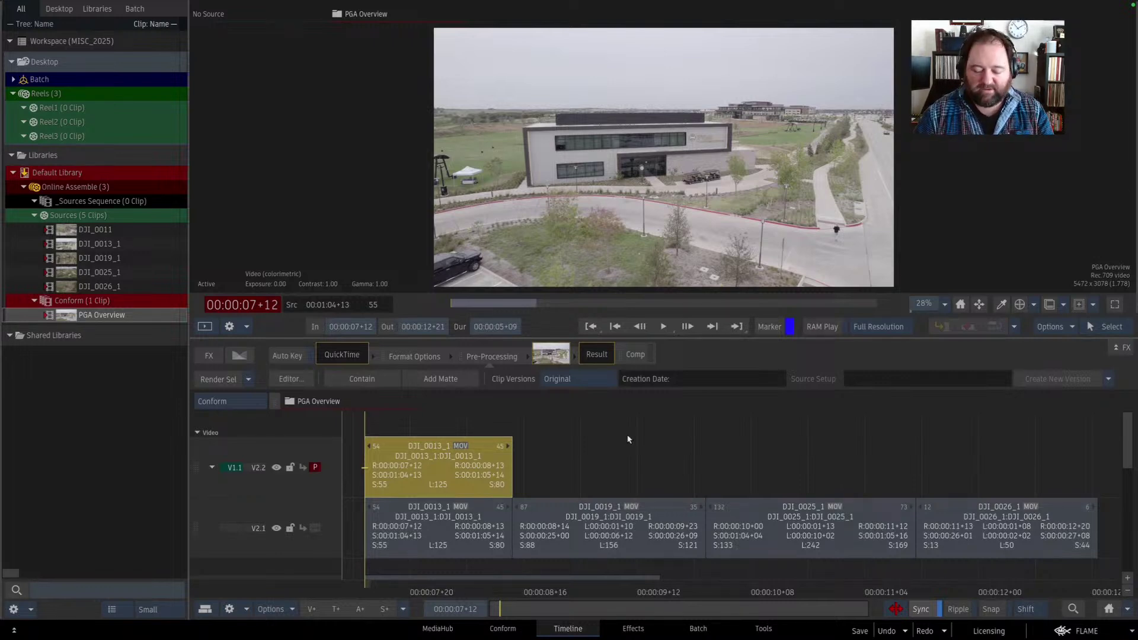
key(f)
scroll(629, 440, up, 3)
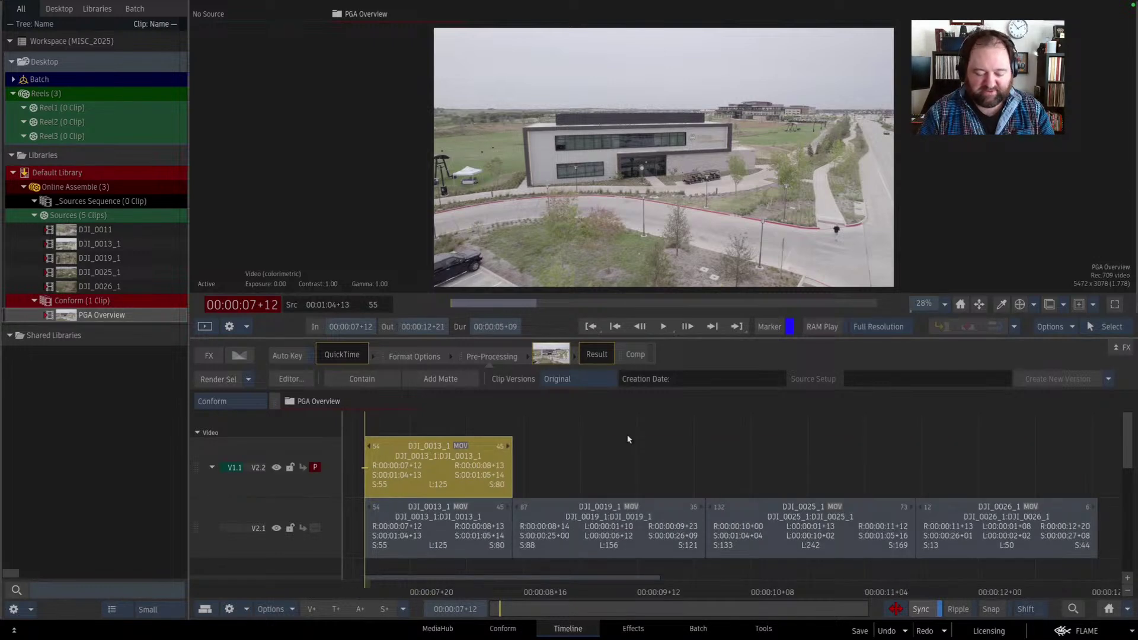
scroll(629, 439, down, 2)
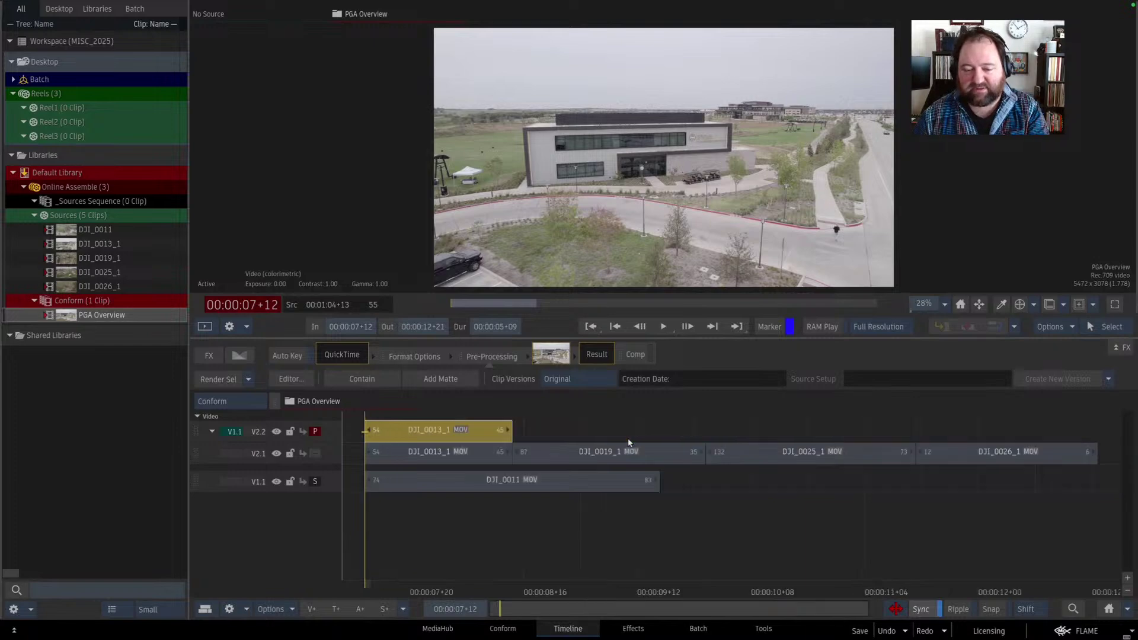
- Switch to PowerPoint, reveal the Fit to Width / Home and Ripple / Open as Sequence points, and return to Flame
key(super+Tab)
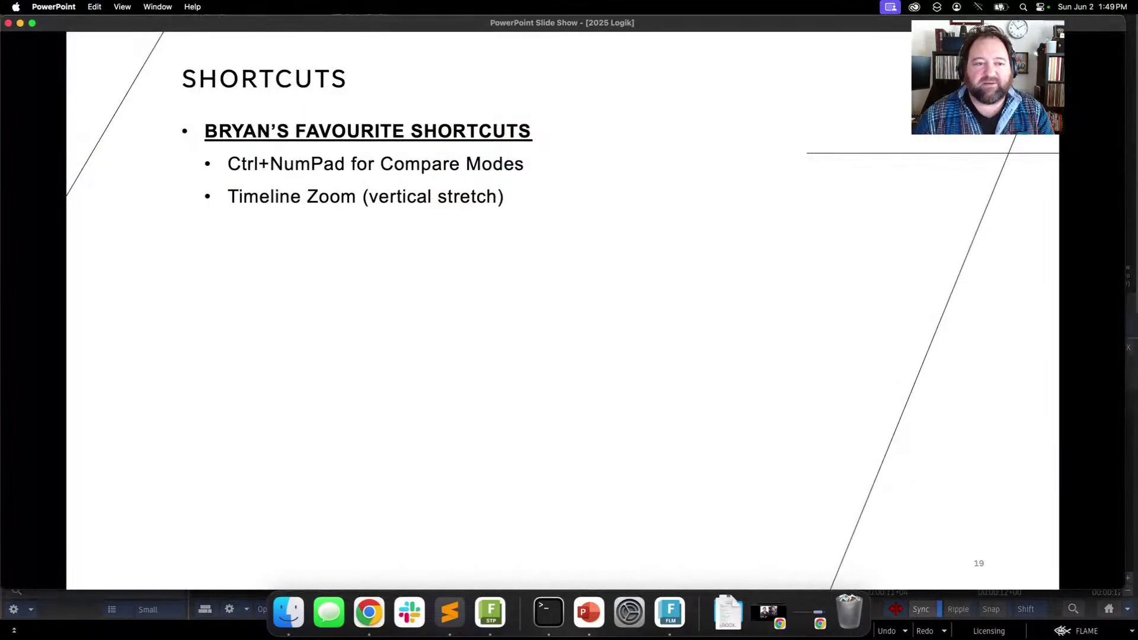
key(Right)
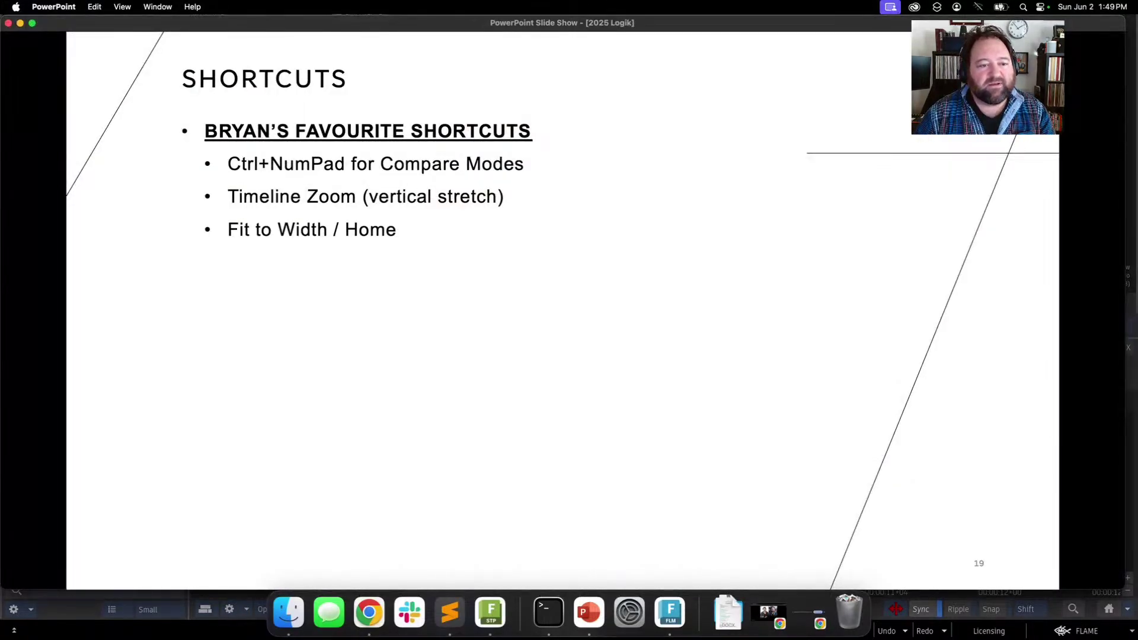
key(Right)
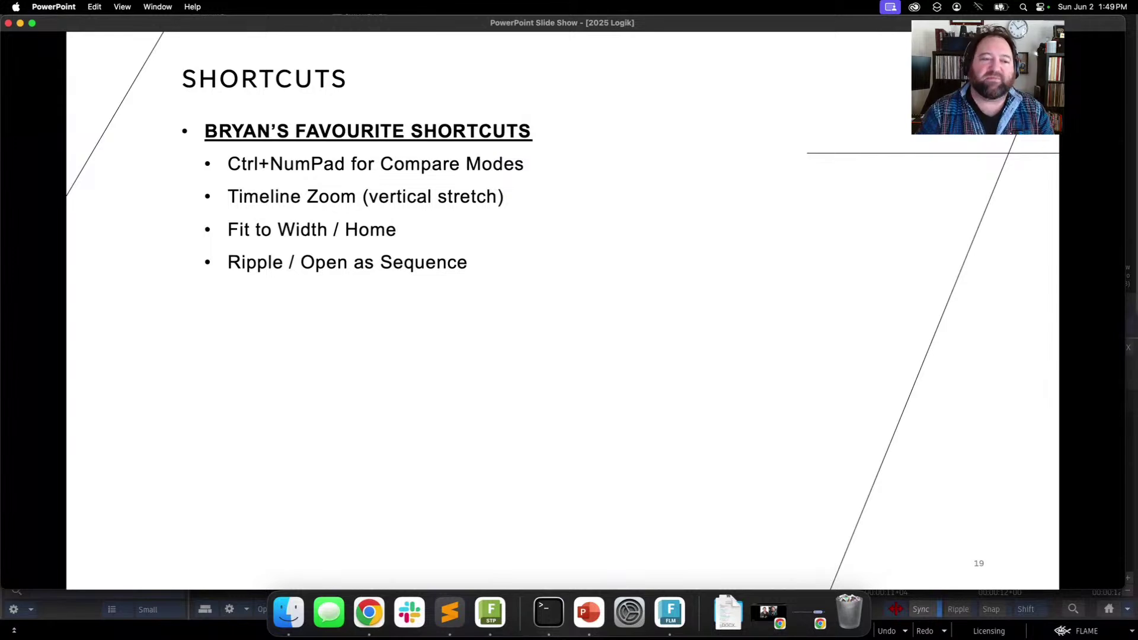
key(super+Tab)
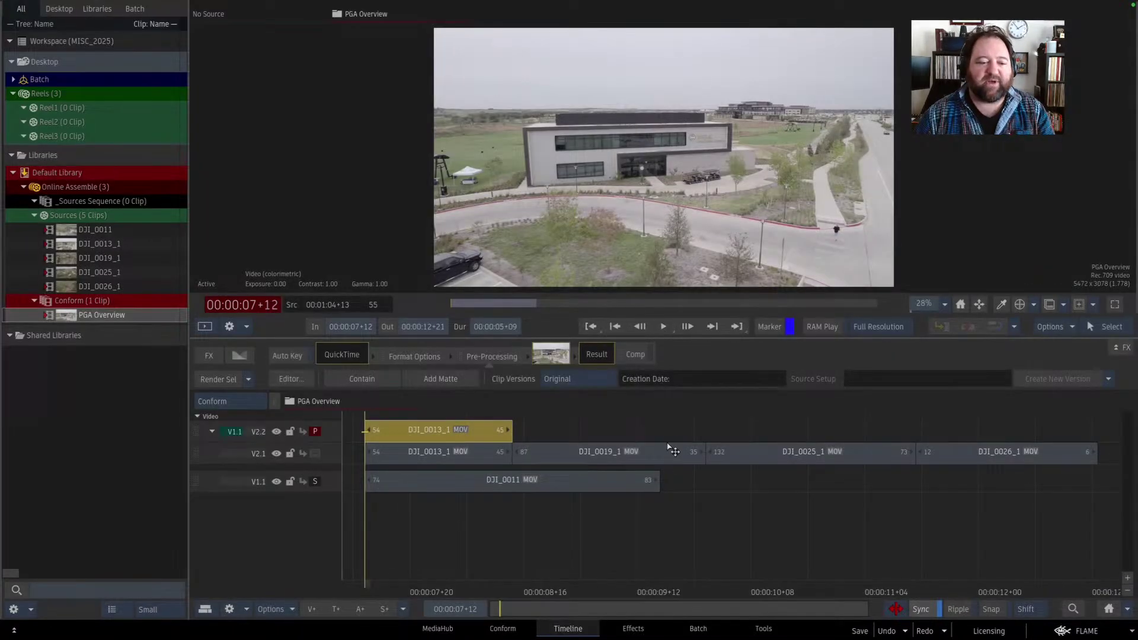
- Clear the timeline segment selection and toggle Ripple several times, leaving it enabled
click(580, 560)
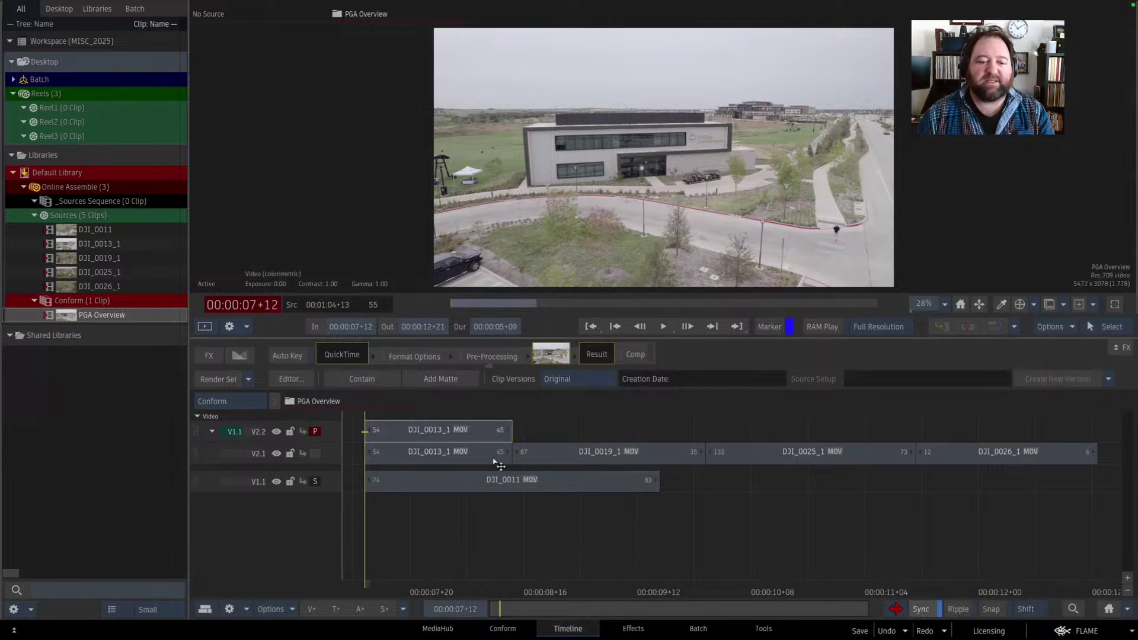
click(963, 612)
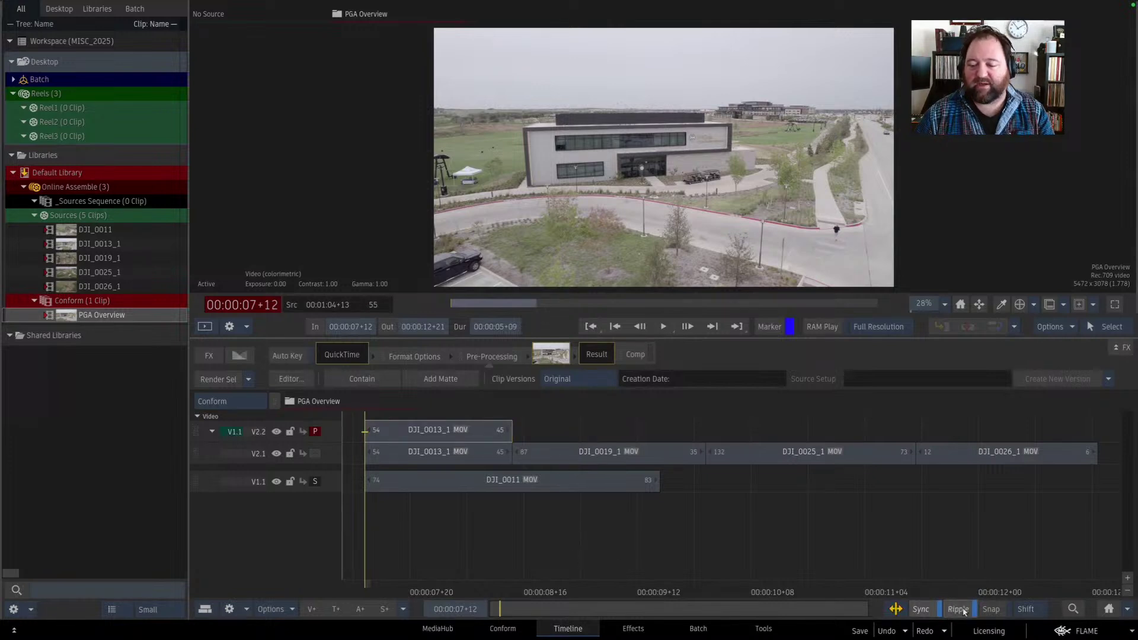
click(963, 612)
click(961, 612)
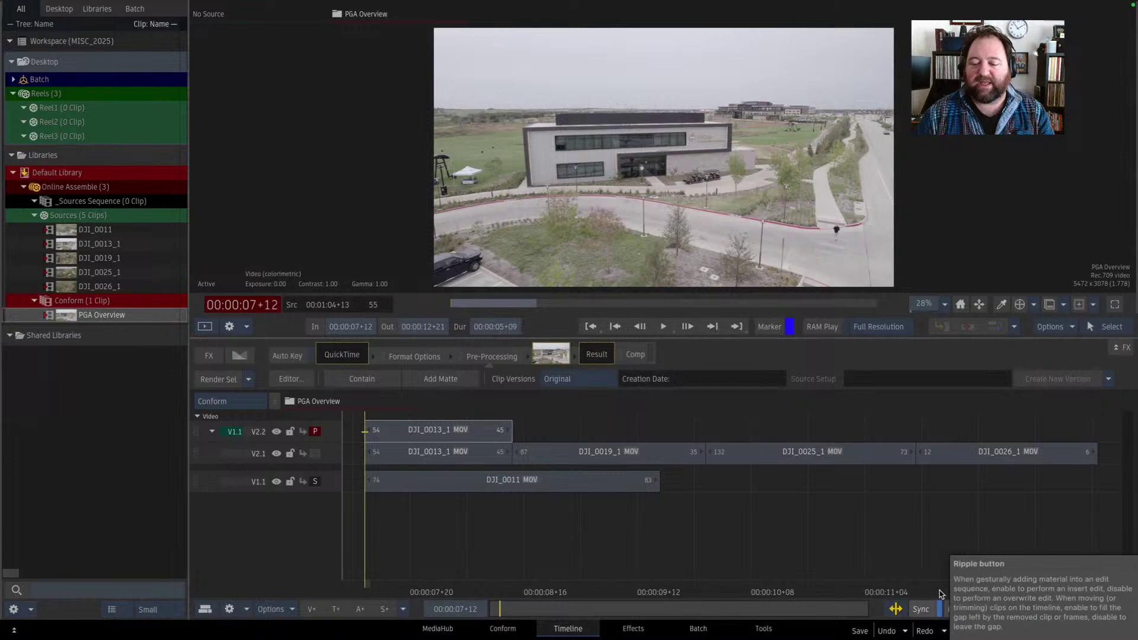
click(928, 431)
key(Delete)
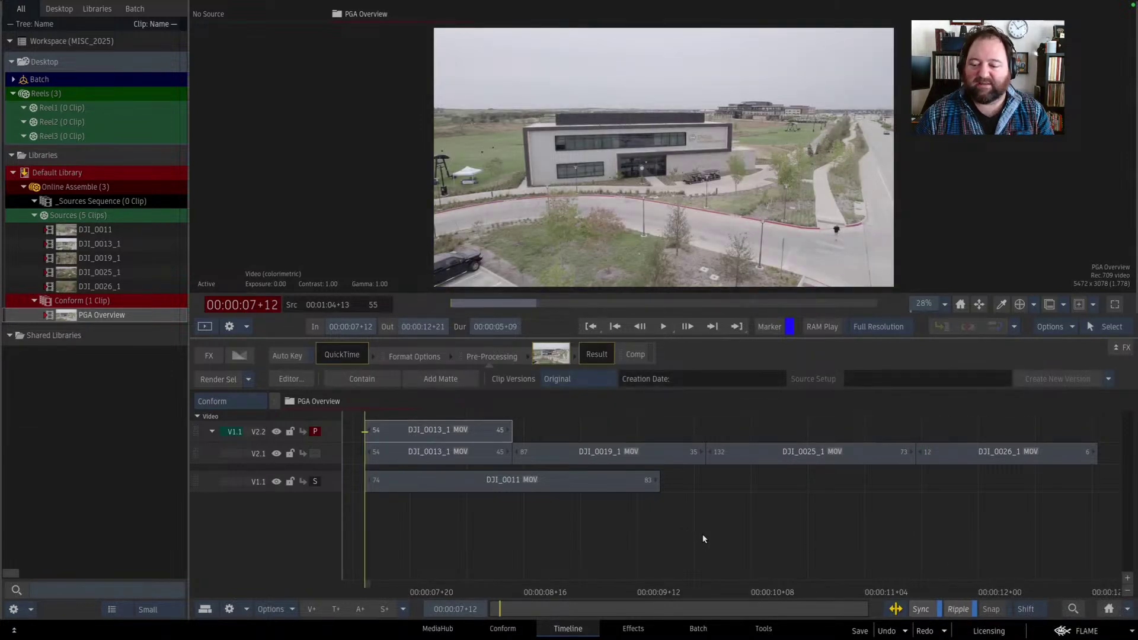
key(r)
key(r)
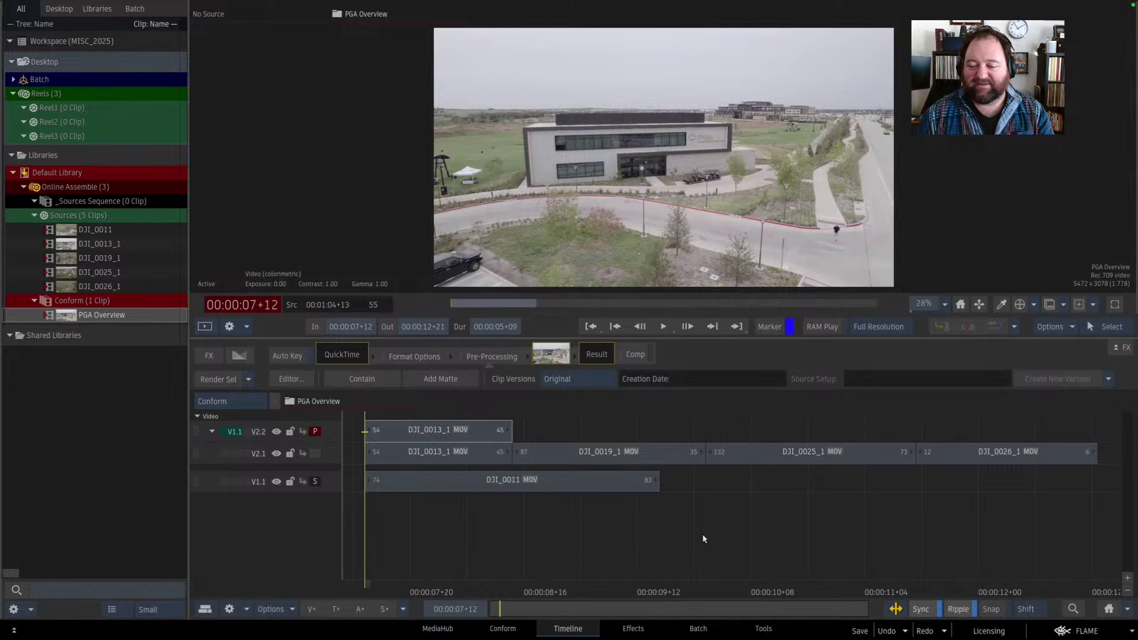
key(r)
key(r)
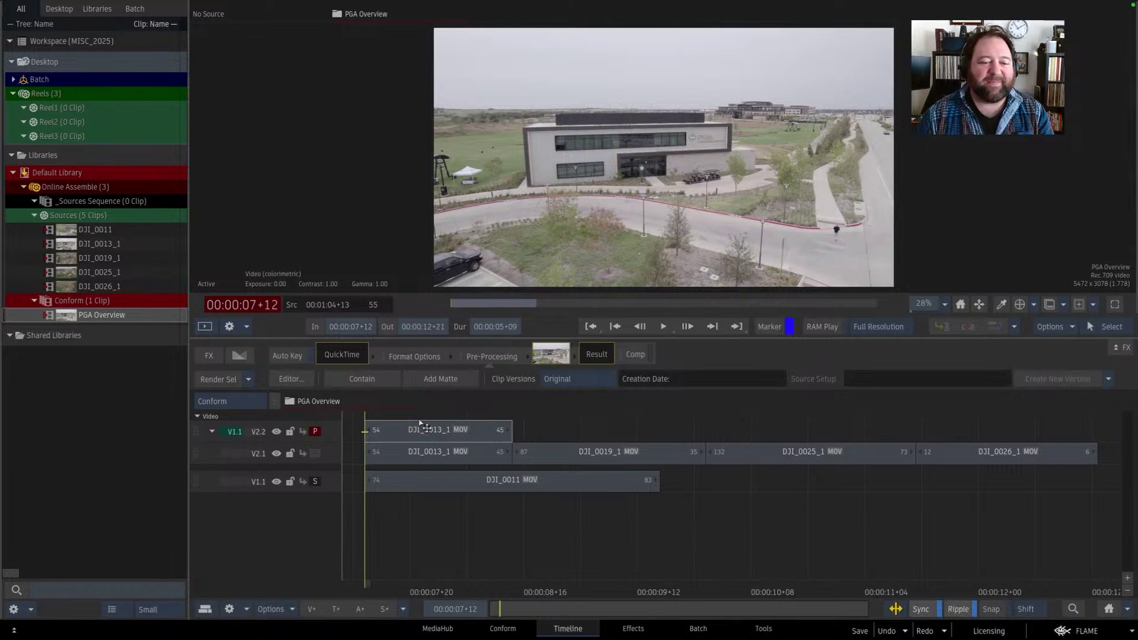
- Show the schematic reels, open the DJI_0011 source clip, and close all the source sequence tabs in the timeline
key(alt+1)
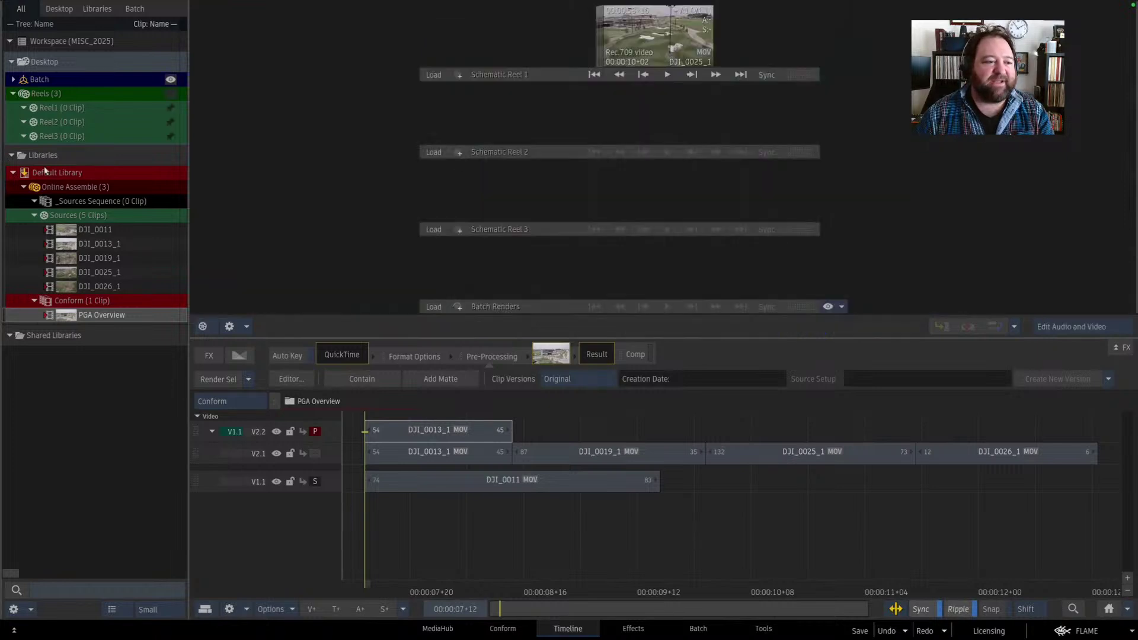
double_click(66, 231)
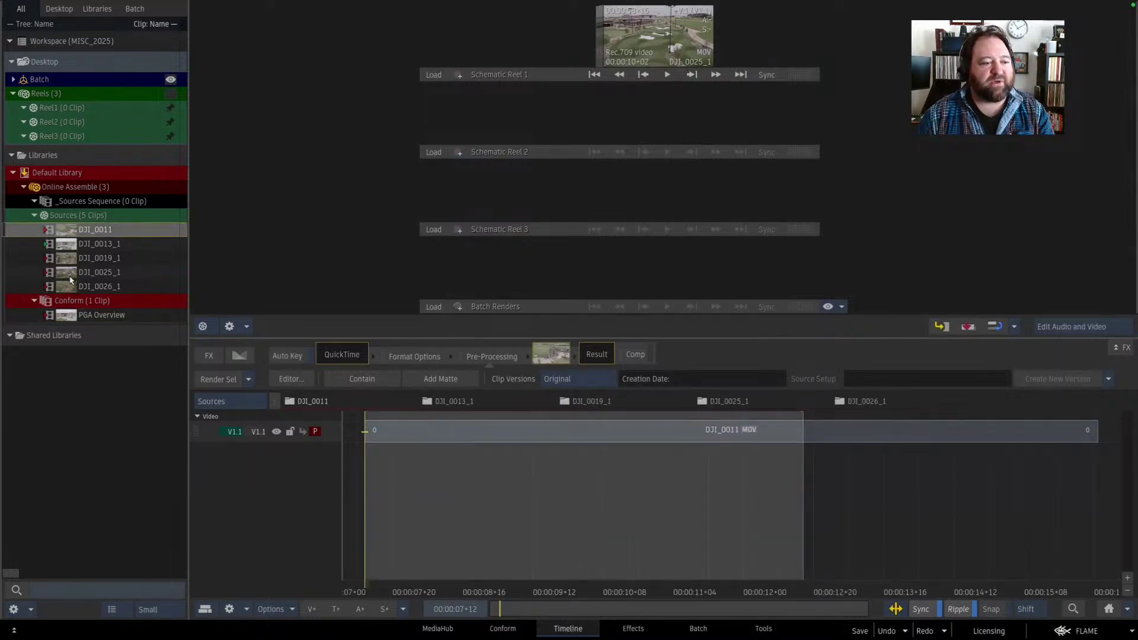
click(407, 402)
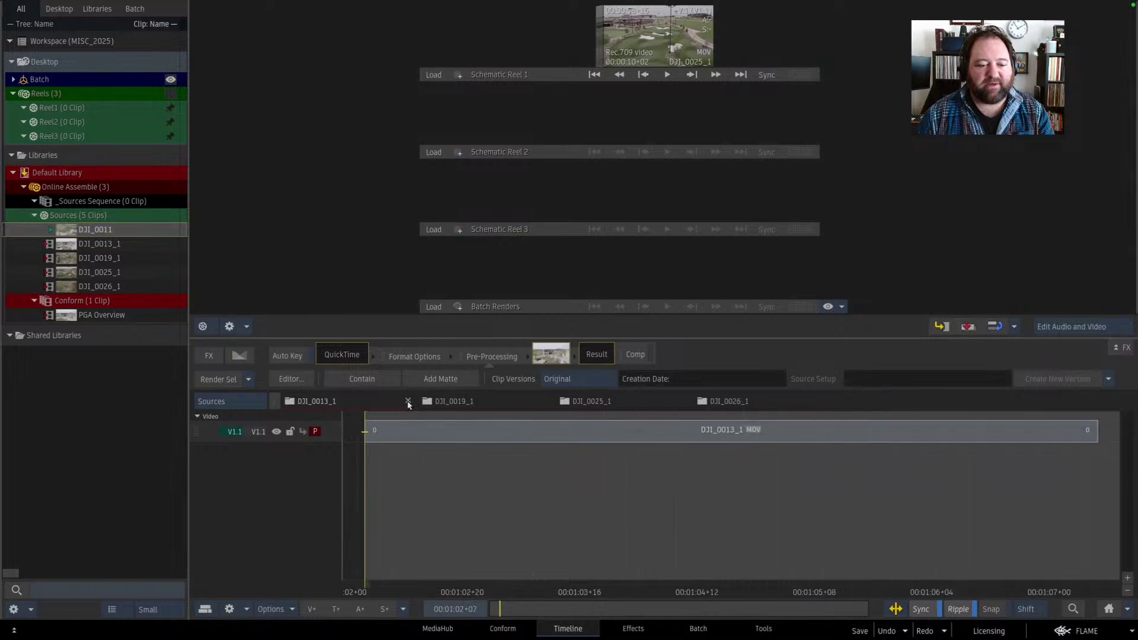
click(408, 402)
click(408, 402)
click(408, 401)
click(407, 402)
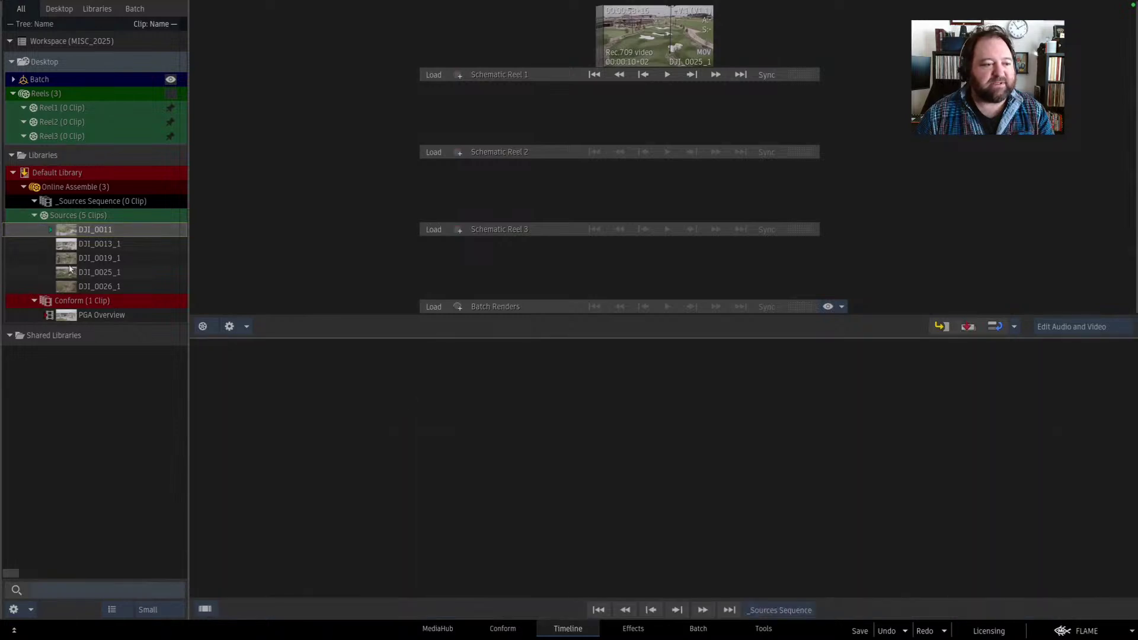
- Load DJI_0011 from the Sources reel as the source clip and scrub it to 00:00:09+05
click(65, 244)
click(64, 258)
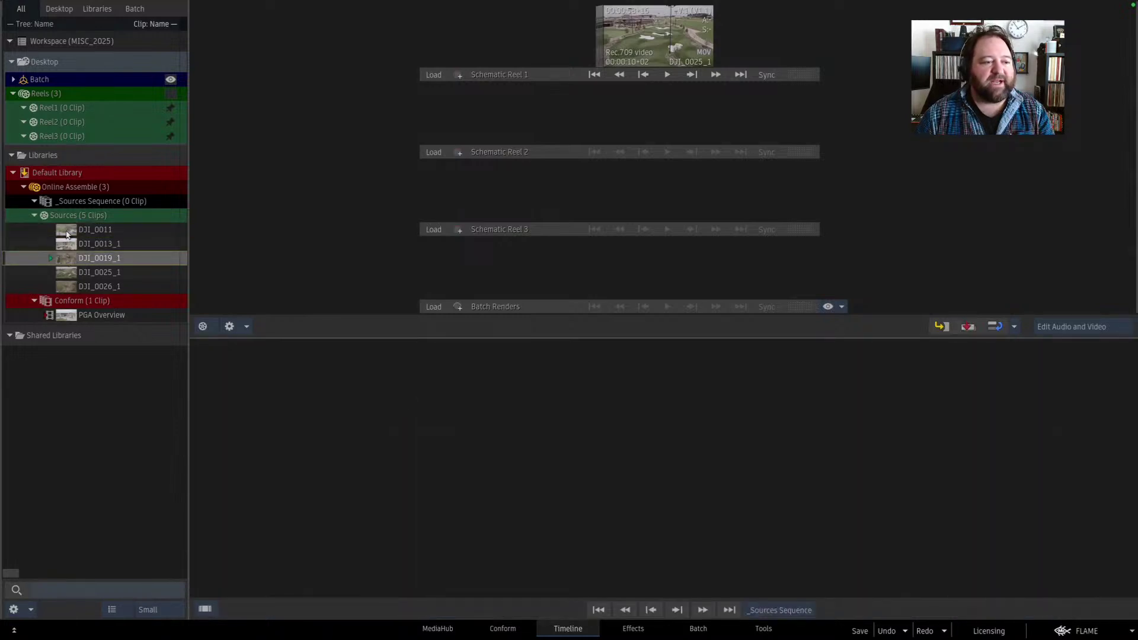
double_click(67, 233)
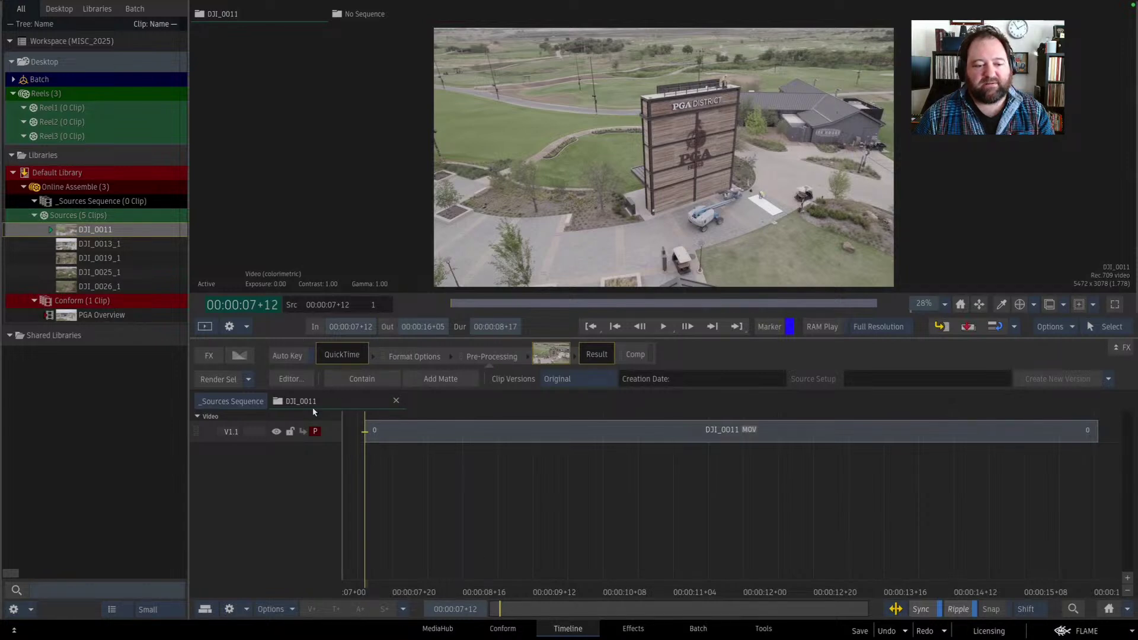
mouse_move(492, 592)
mouse_down()
mouse_move(520, 591)
mouse_move(509, 591)
mouse_up()
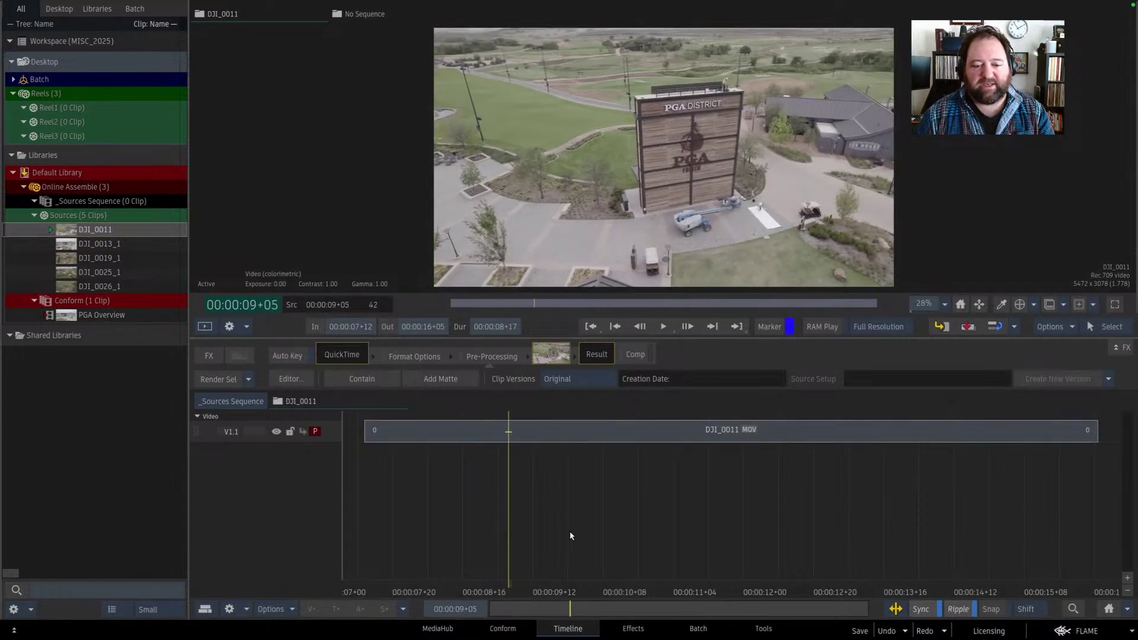
- Open the DJI_0011, DJI_0013_1, DJI_0019_1, DJI_0025_1 and DJI_0026_1 source clips as sequences
right_click(72, 236)
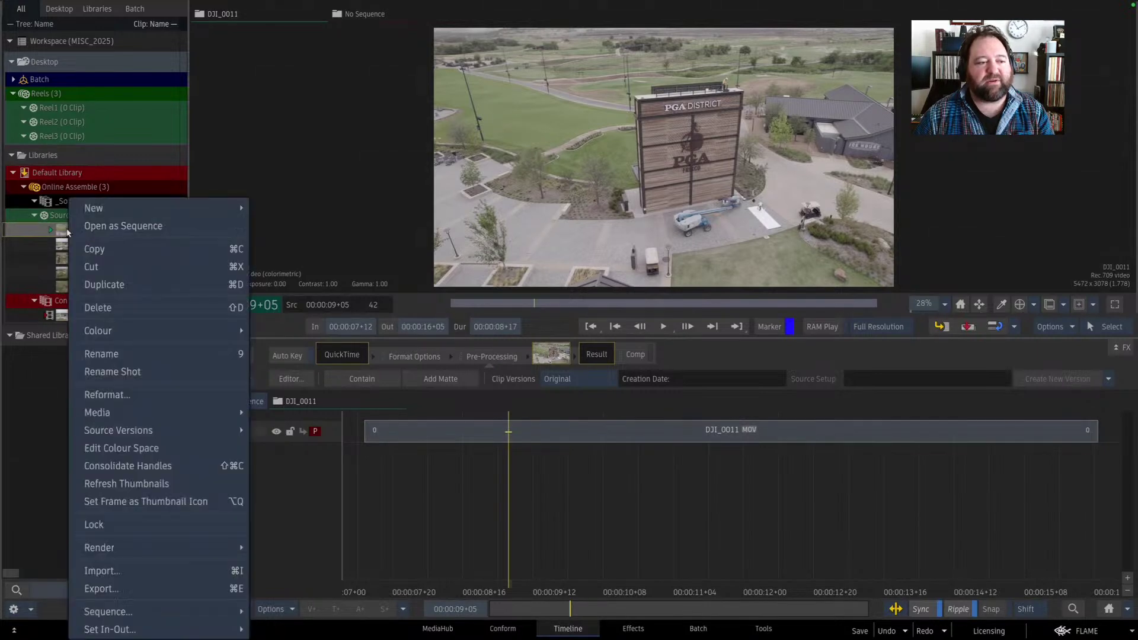
click(58, 228)
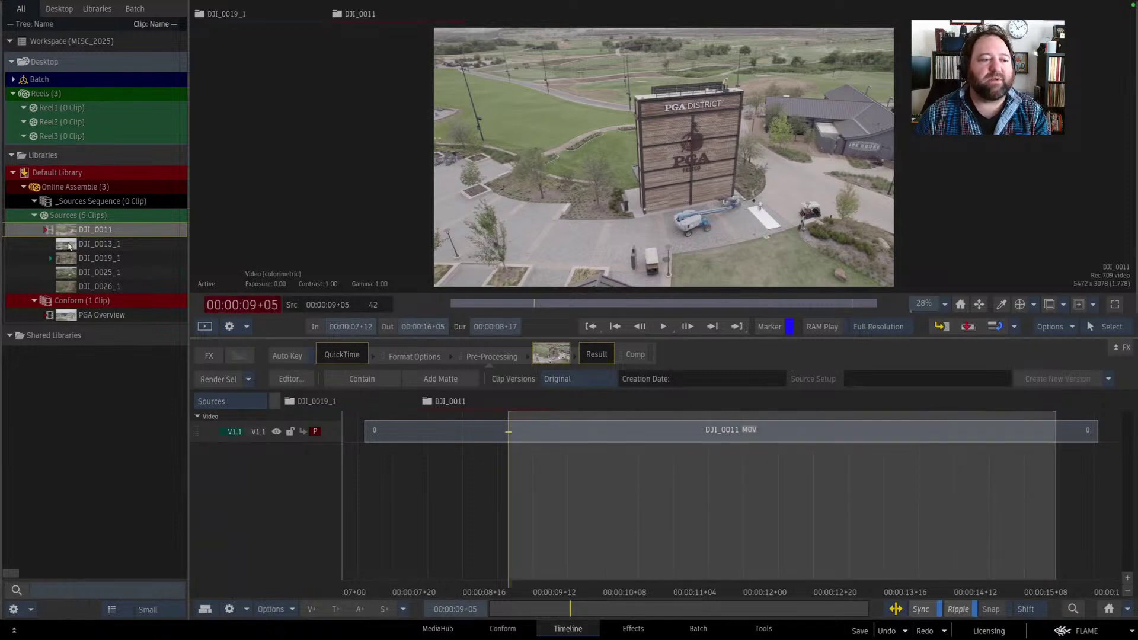
click(69, 245)
click(68, 258)
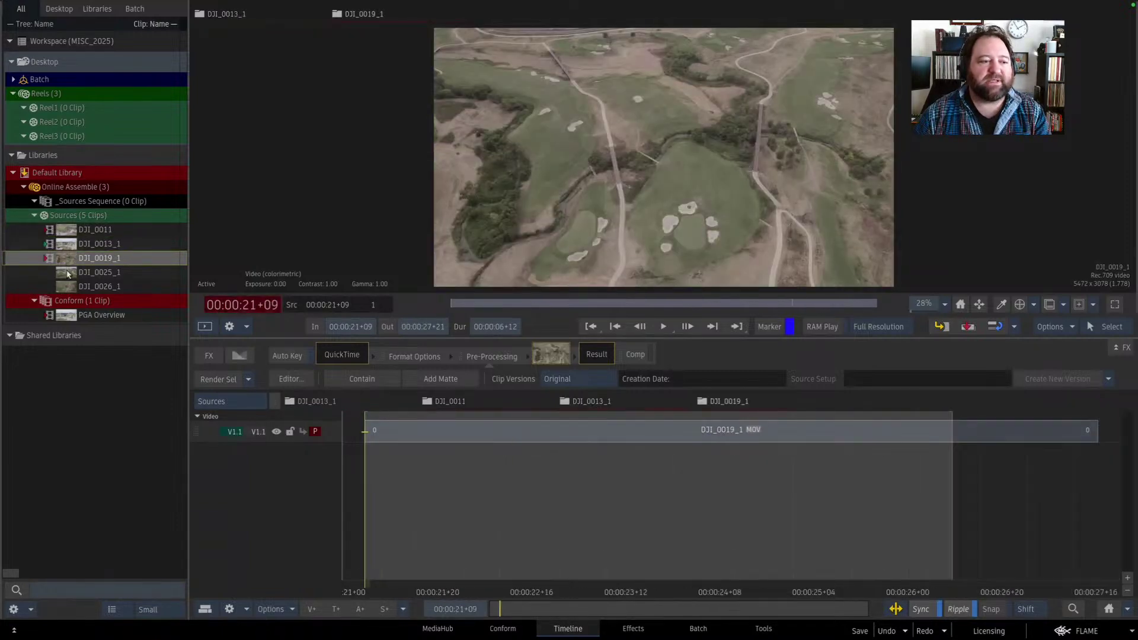
click(68, 273)
- Return DJI_0026_1 to its first frame and check the Sources reel's Open All as Sequences option without applying it
click(70, 218)
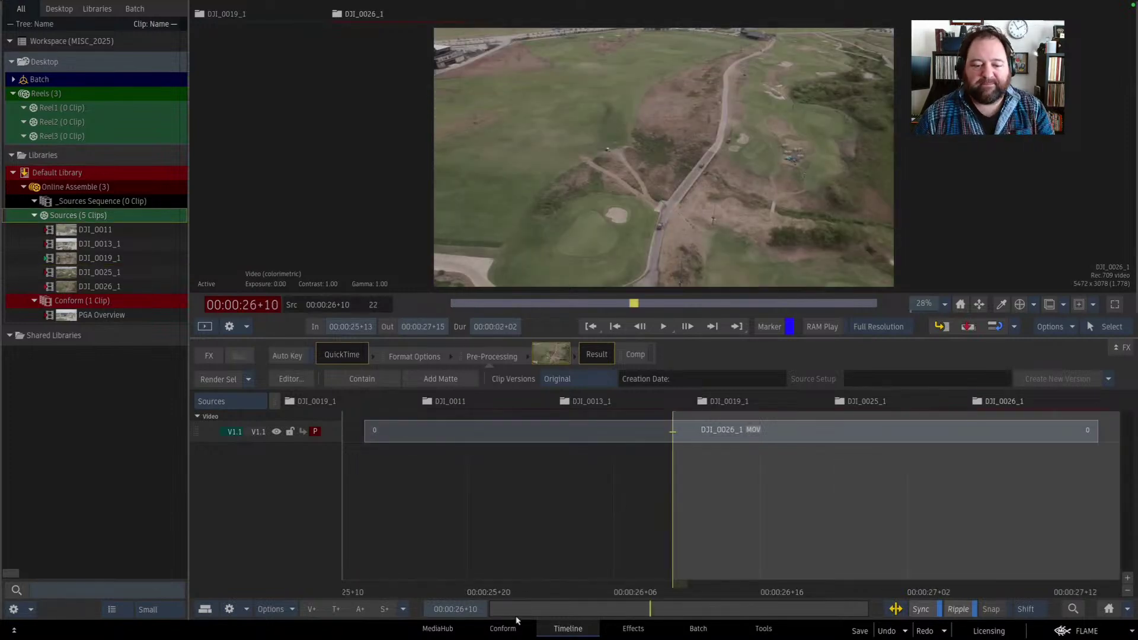
key(Home)
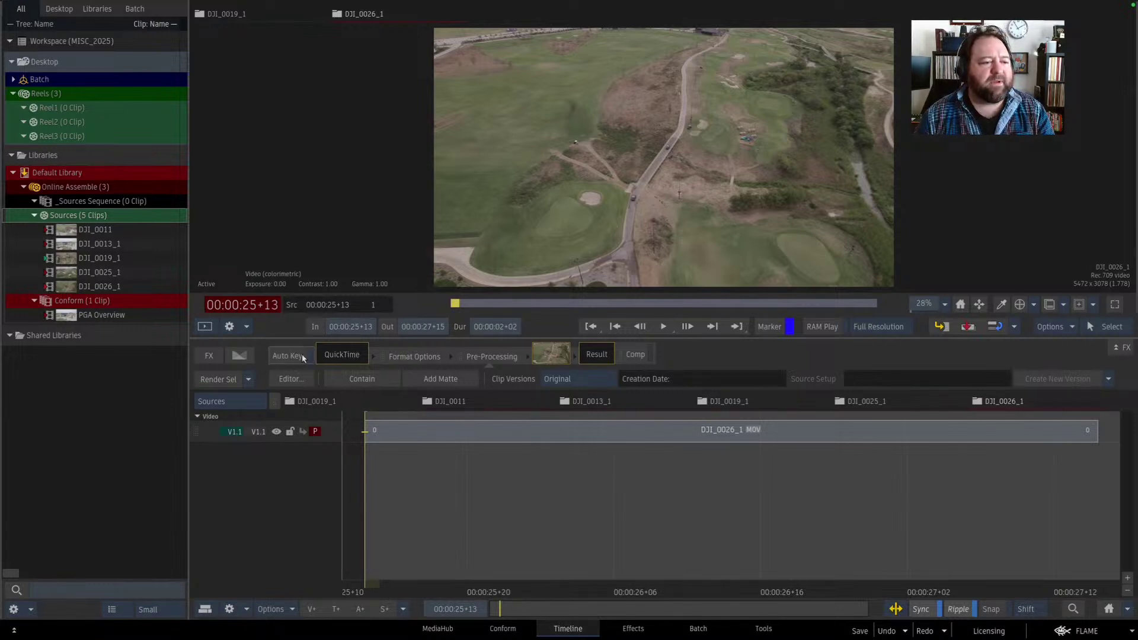
right_click(87, 220)
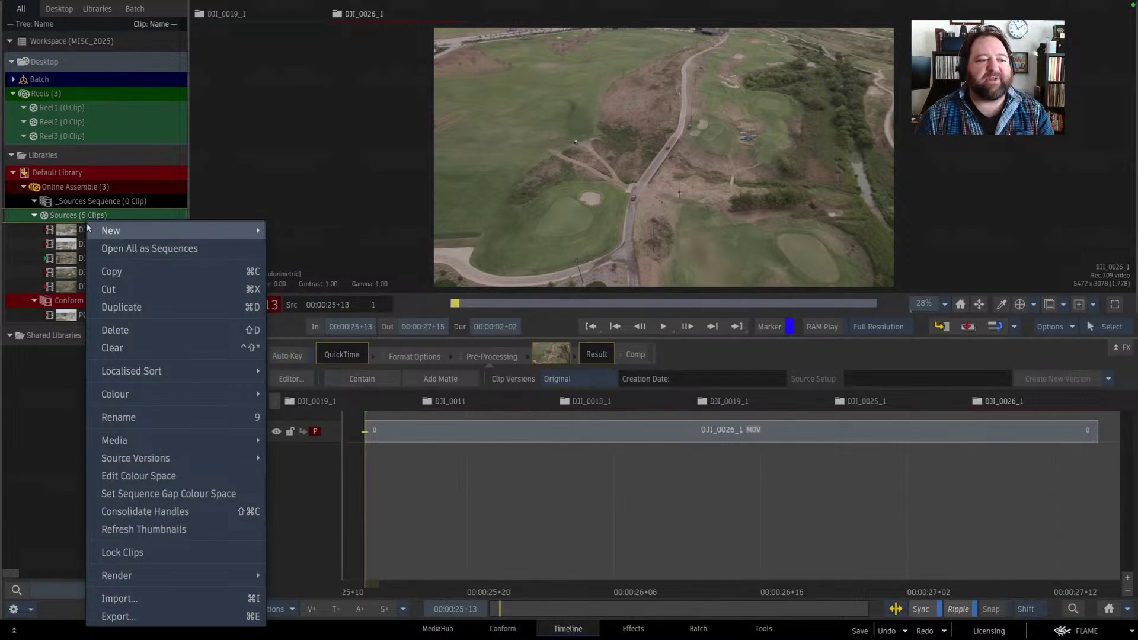
click(67, 220)
- Switch to PowerPoint, reveal the Toggle all the panels and Batch – Set next context points, and return to Flame
key(super+Tab)
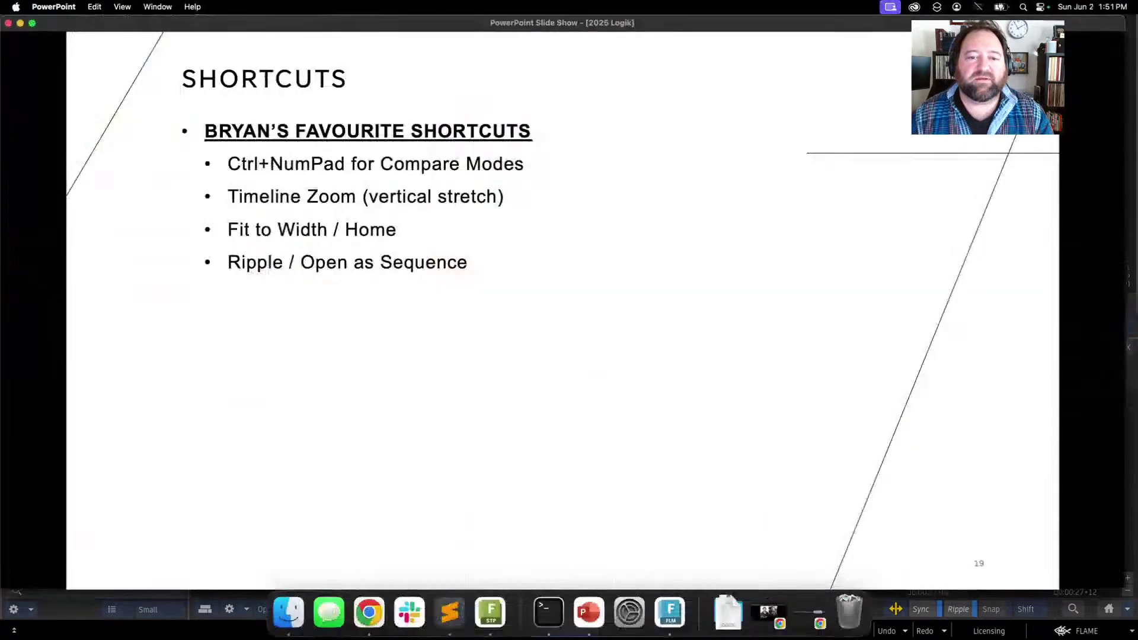
key(Right)
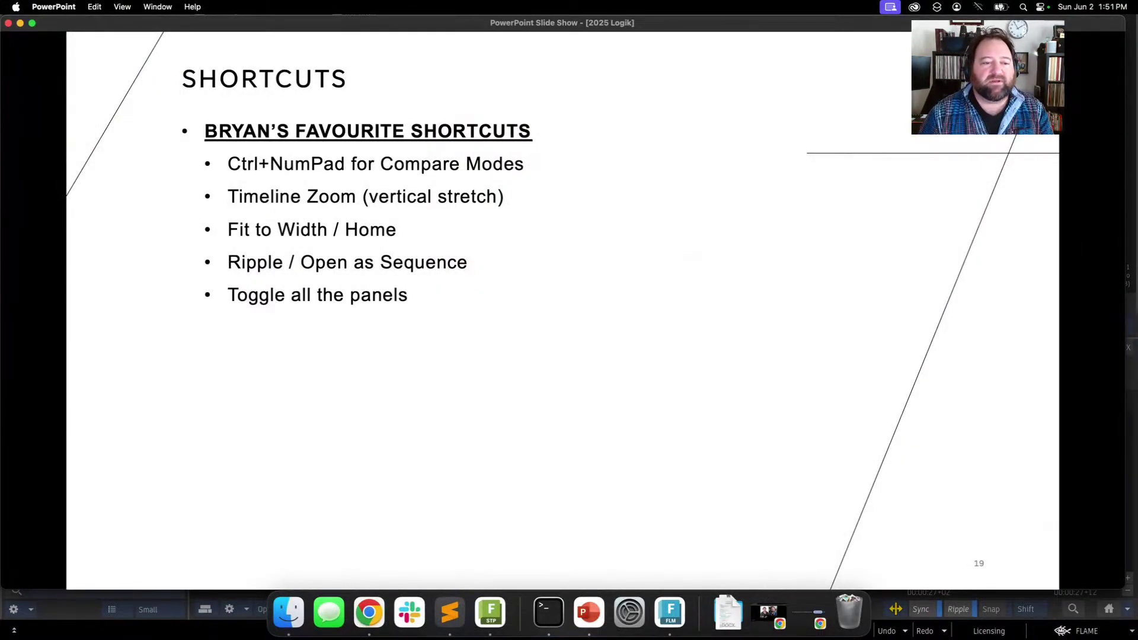
key(Right)
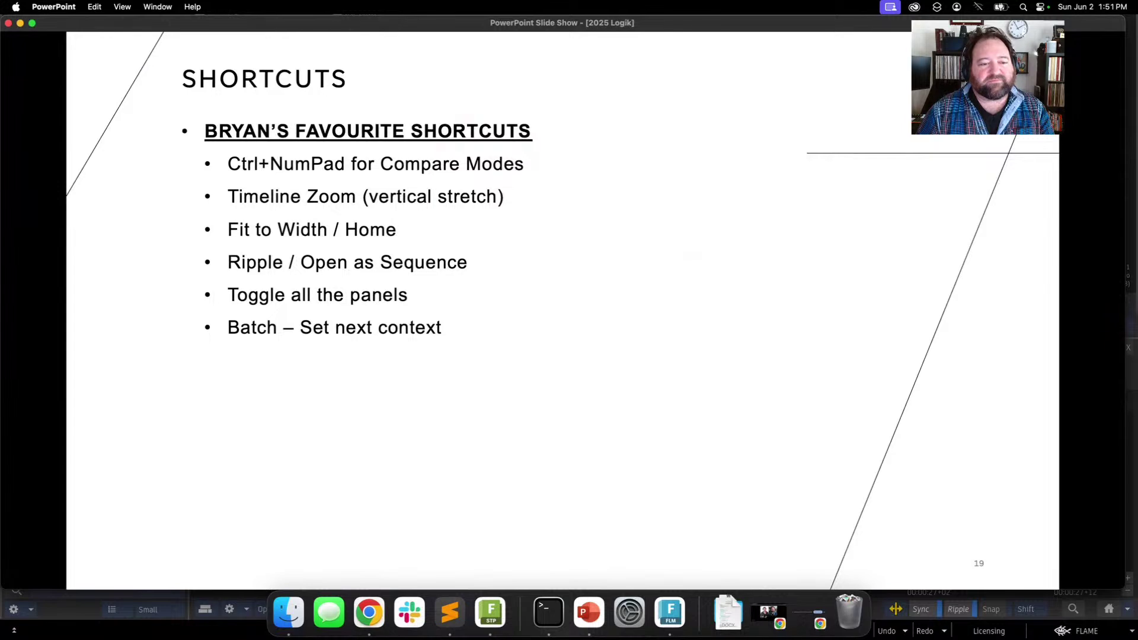
key(super+Tab)
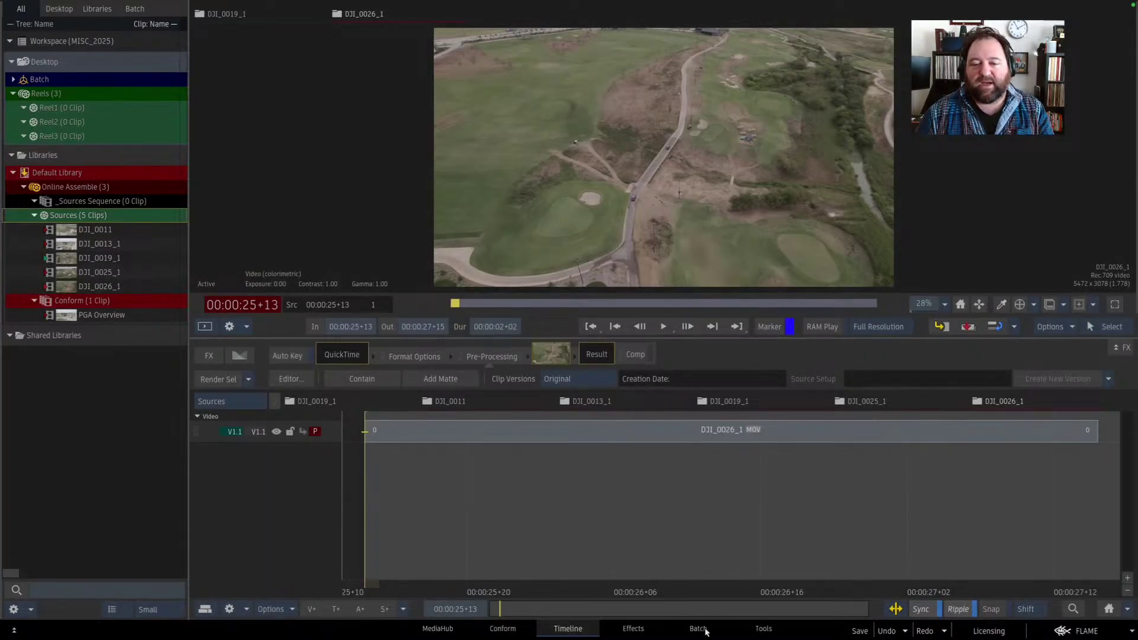
- Switch to PowerPoint, advance to the Preferences title slide, and return to Flame
key(super+Tab)
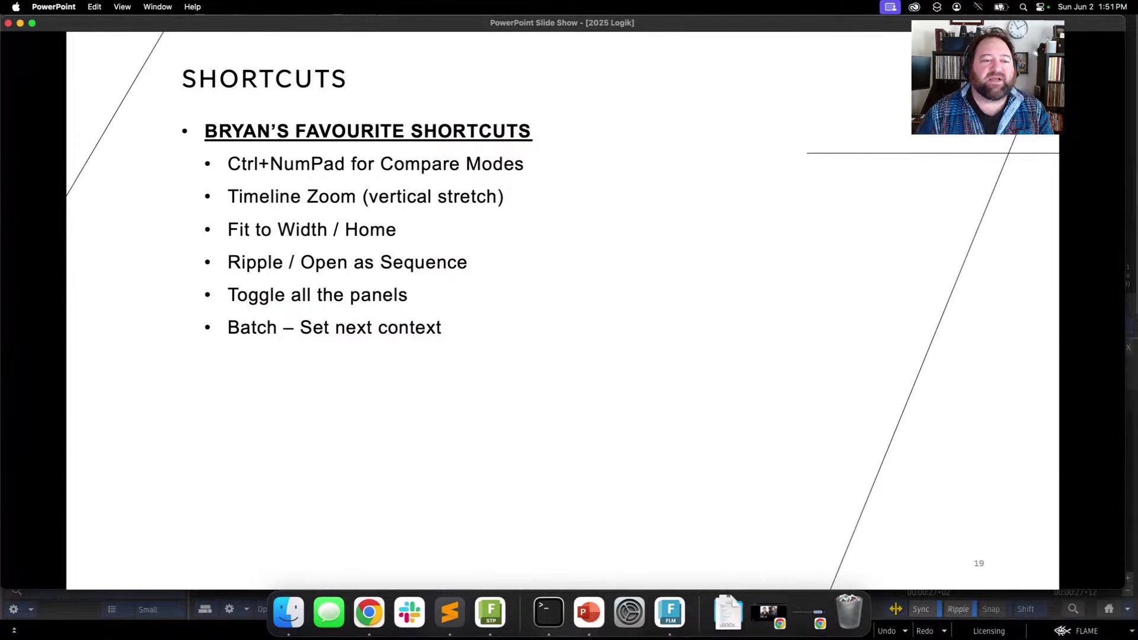
key(Right)
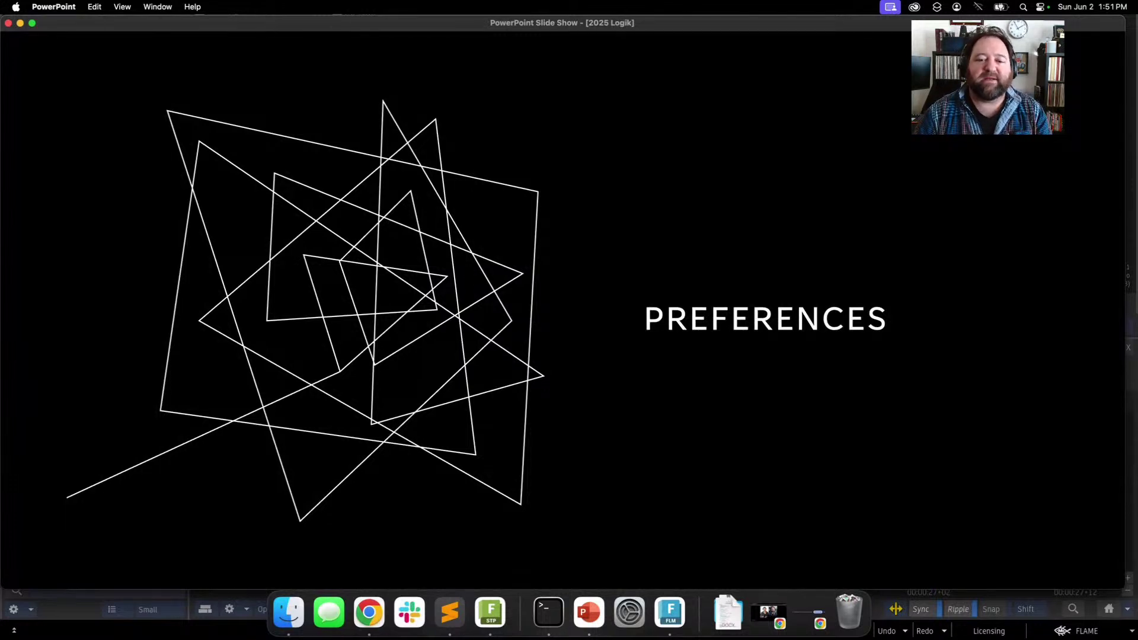
key(super+Tab)
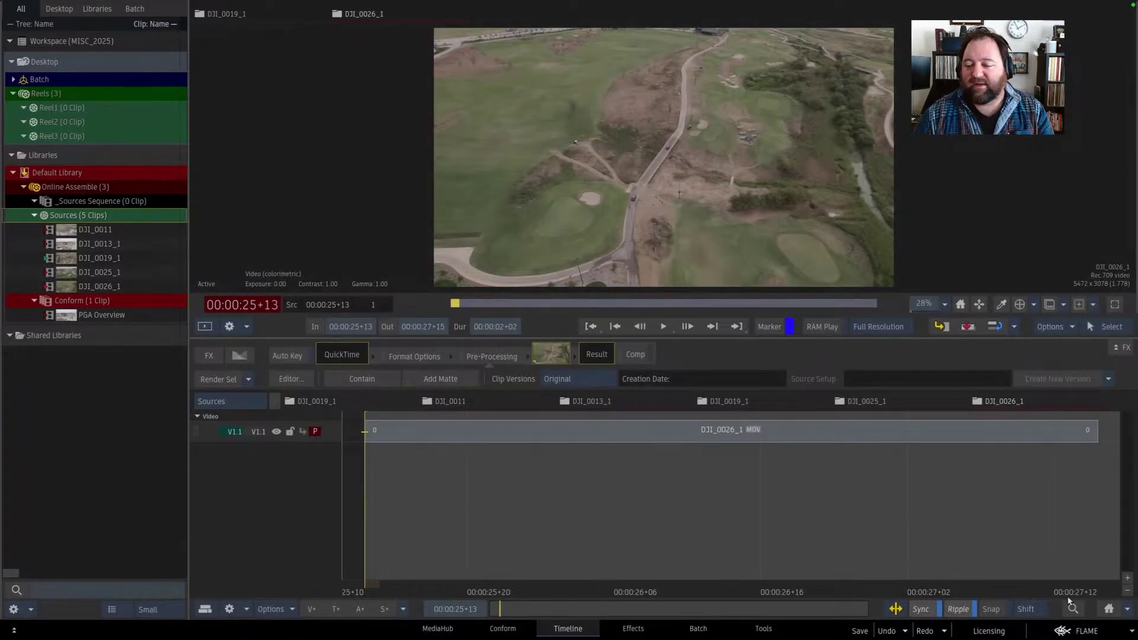
- Open the Preferences and examine the User settings for General, Effects, Batch & BFX and Action / GMask Tracer / Image
click(1070, 631)
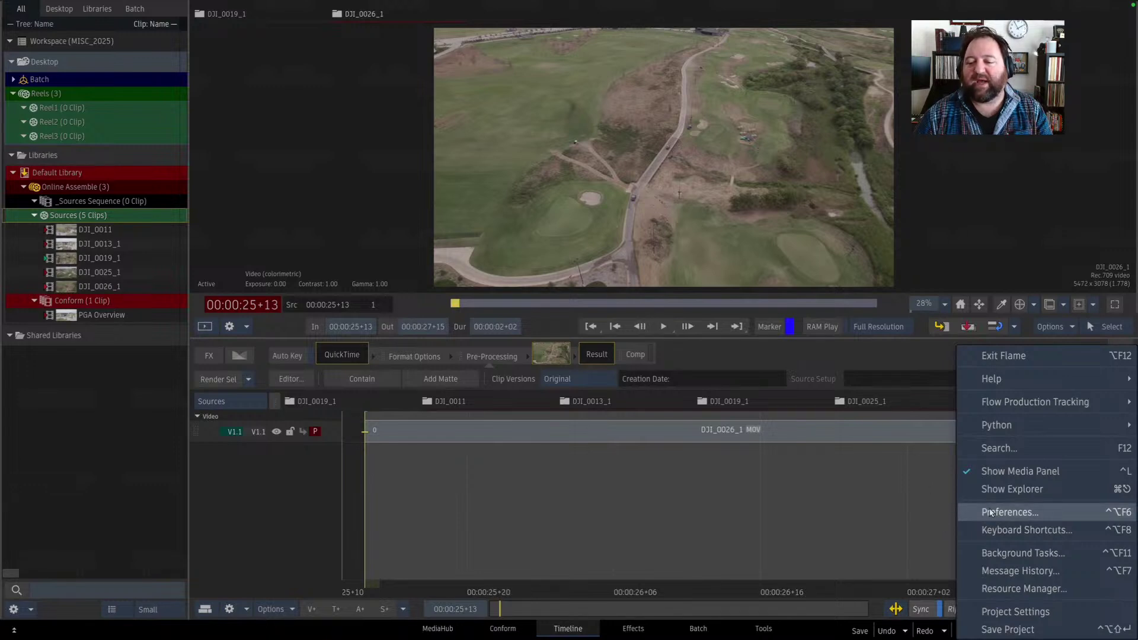
click(1005, 512)
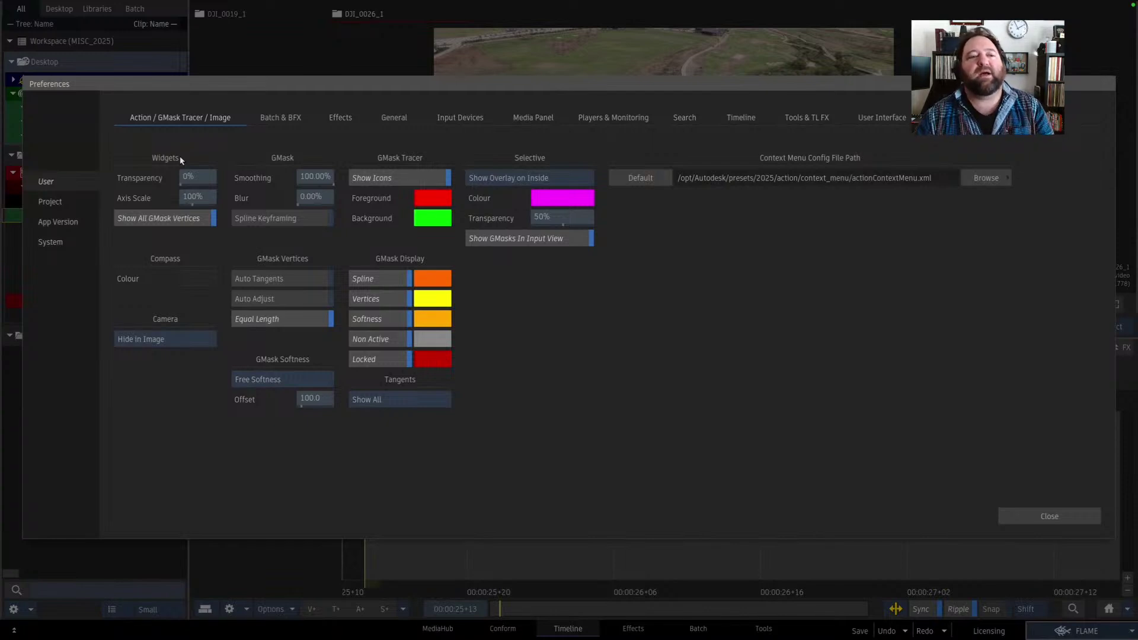
click(397, 119)
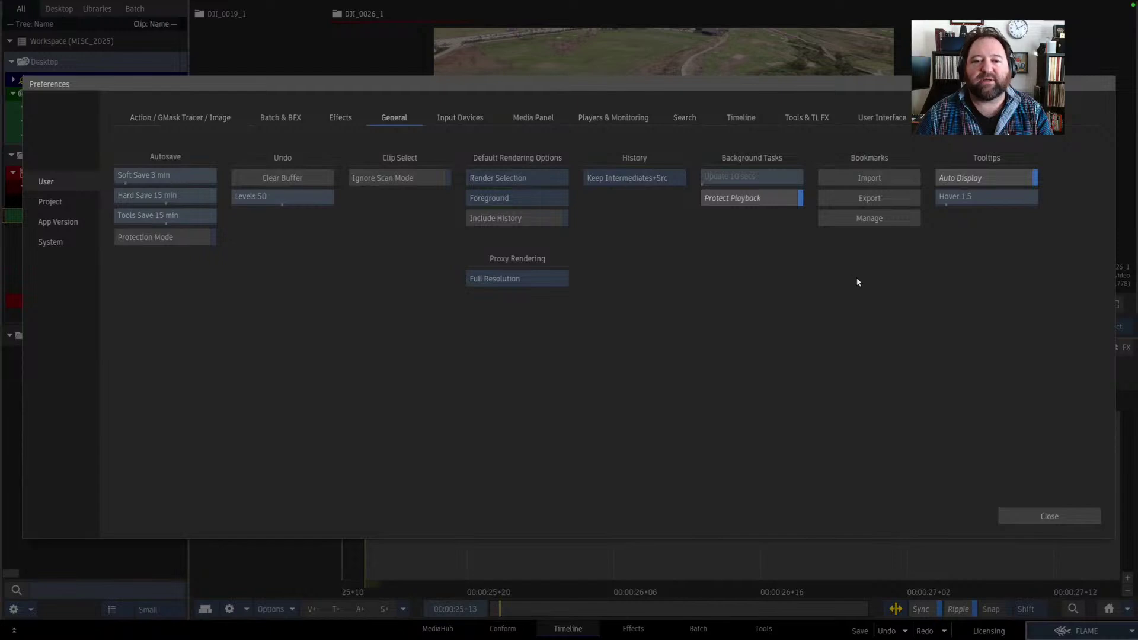
click(342, 118)
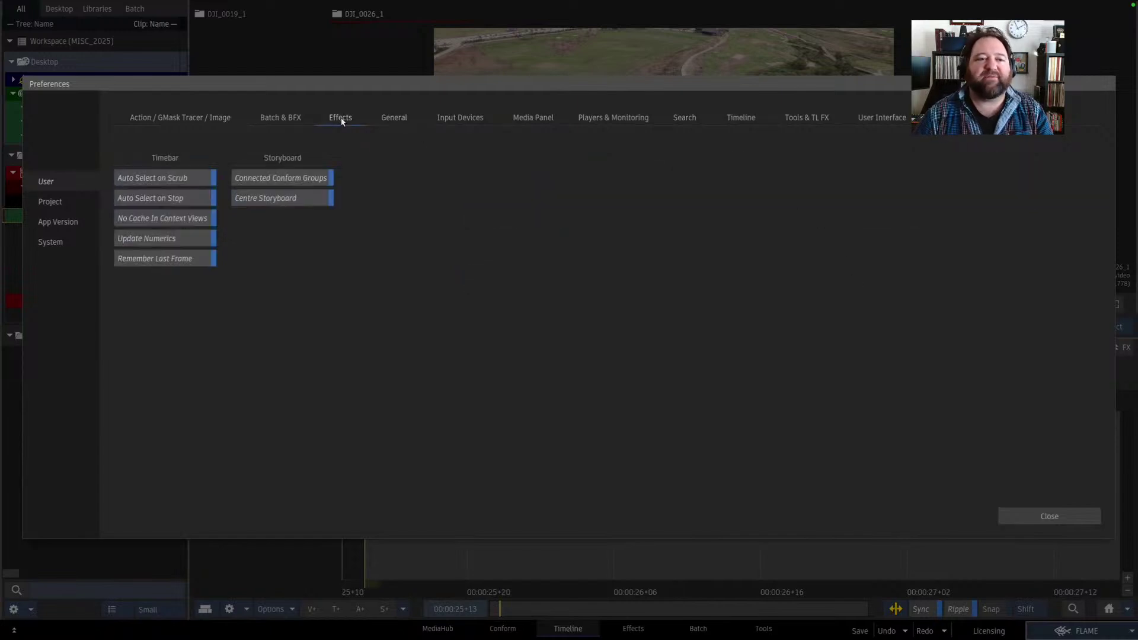
click(283, 121)
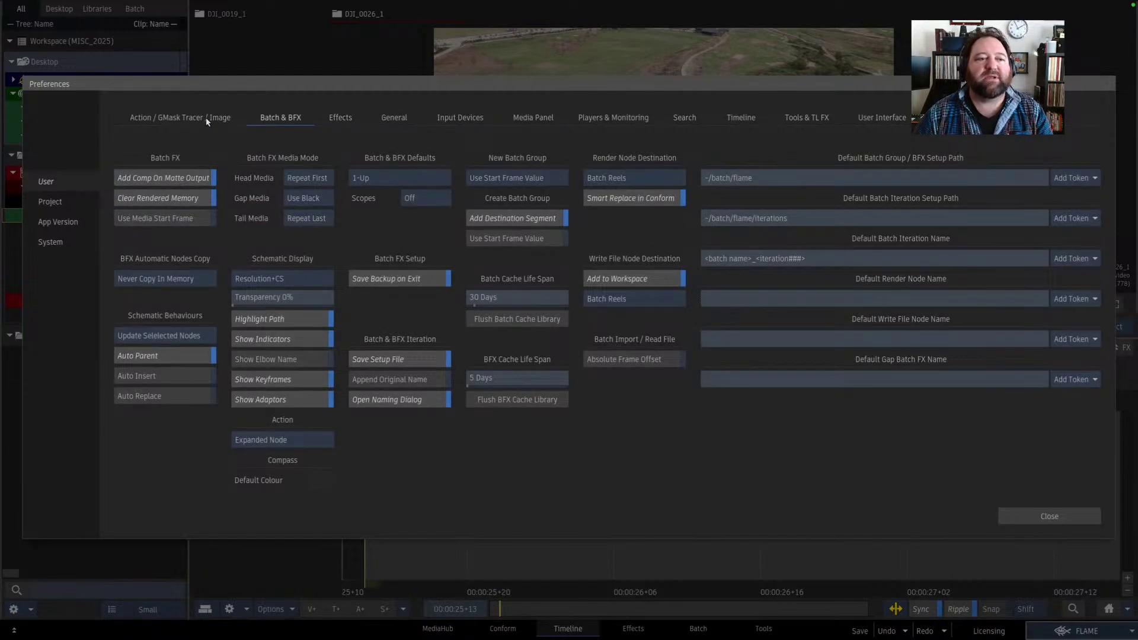
click(208, 121)
click(395, 122)
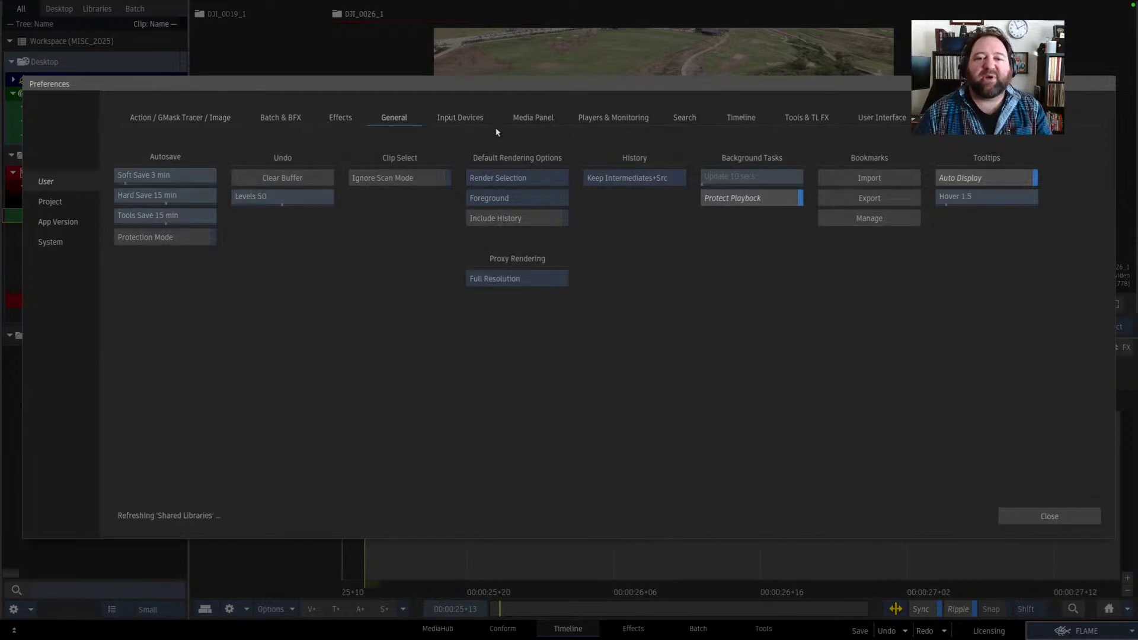
- Examine the Project, App Version and System preferences, including Broadcast Monitor, Backburner and Audio
click(67, 205)
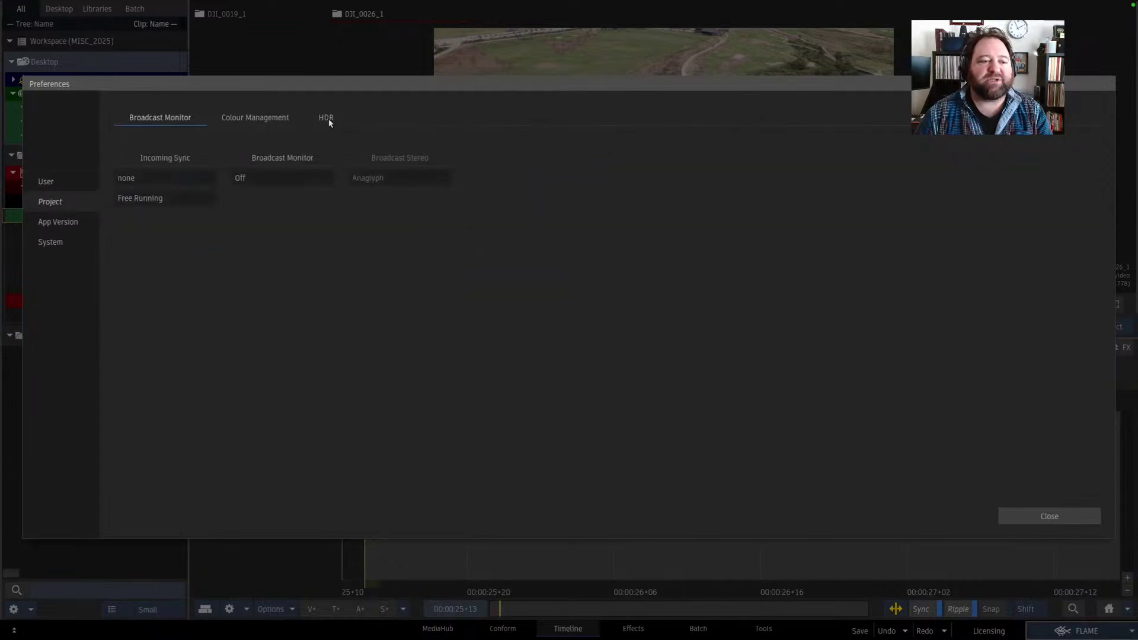
click(62, 223)
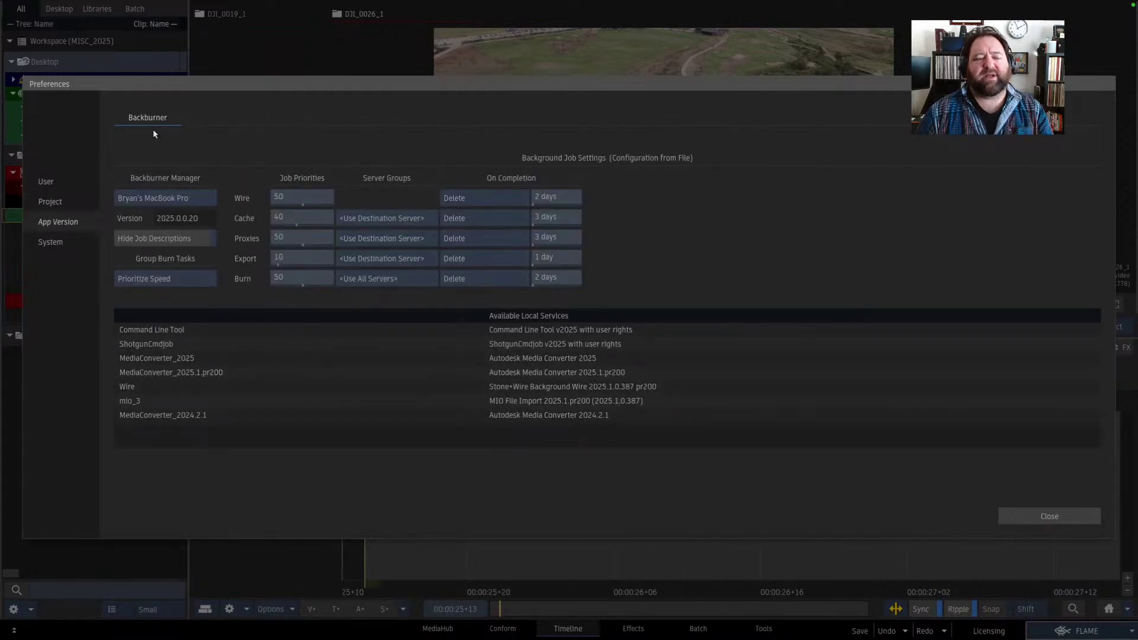
click(70, 244)
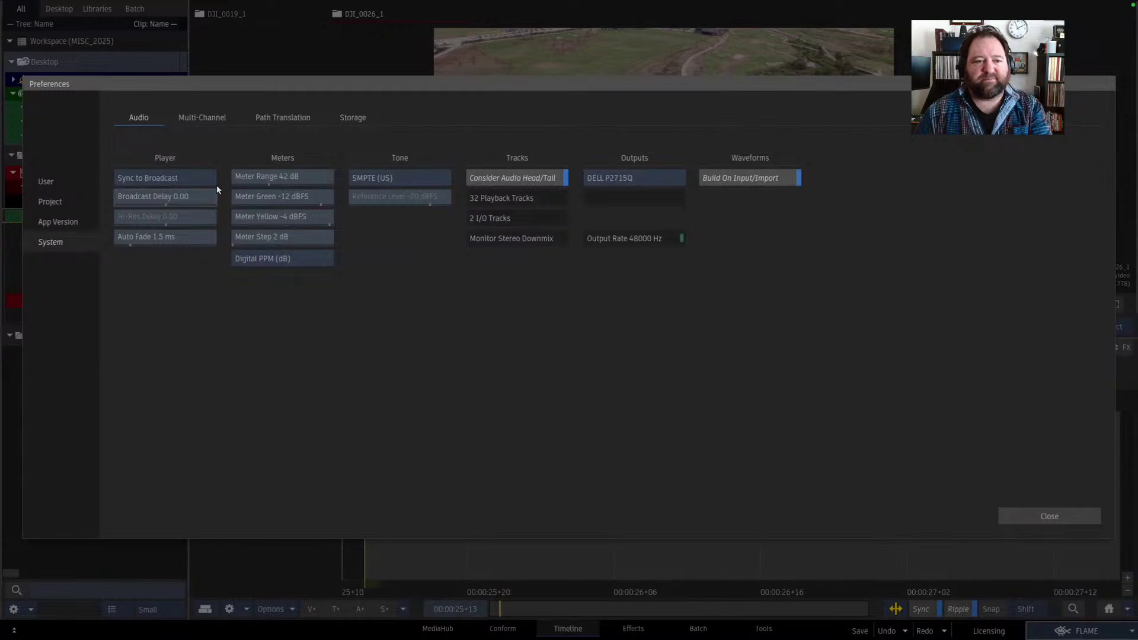
- Examine the Multi-Channel and Path Translation System preferences, then return to the General User preferences
click(202, 122)
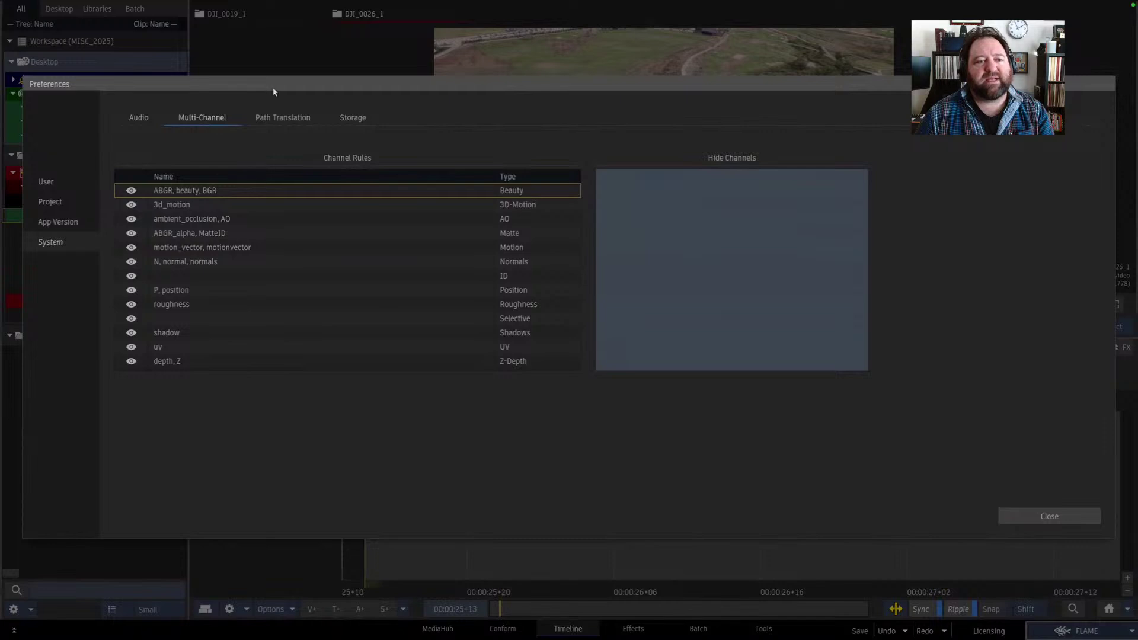
click(279, 121)
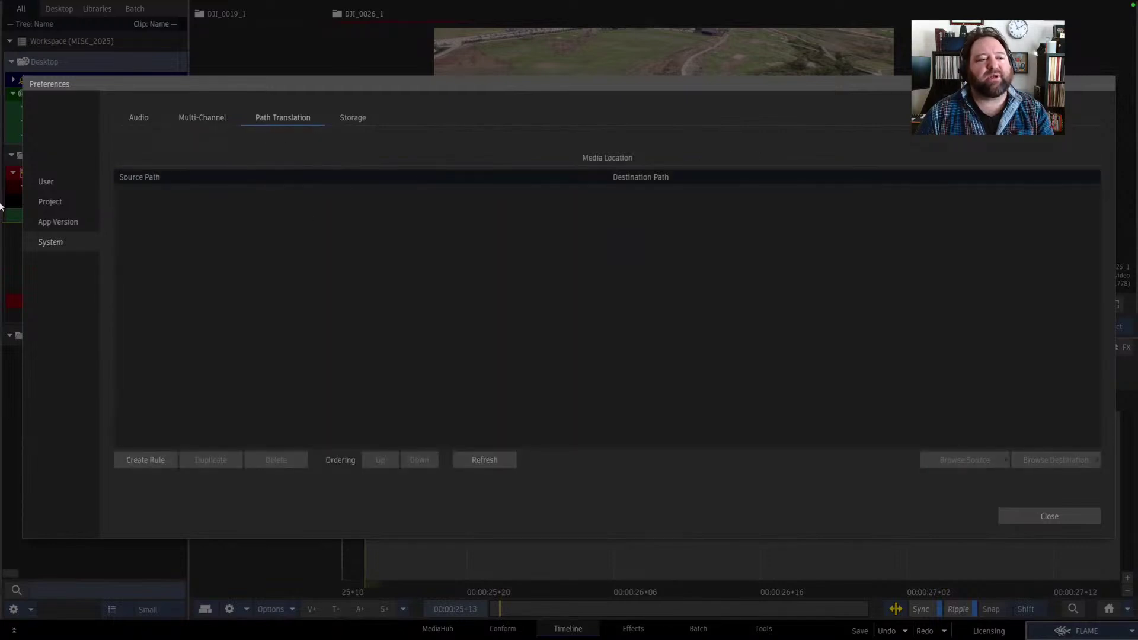
click(58, 183)
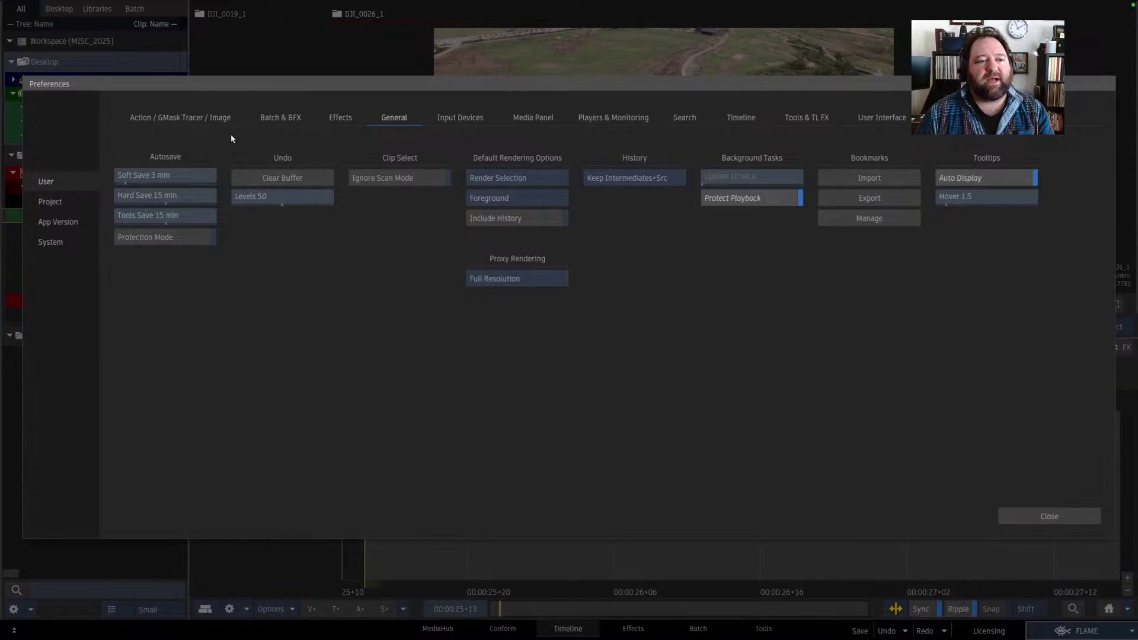
- Switch to PowerPoint, reveal the Preferences slide's points from Reorganized through the start frame point, and return to Flame
key(super+Tab)
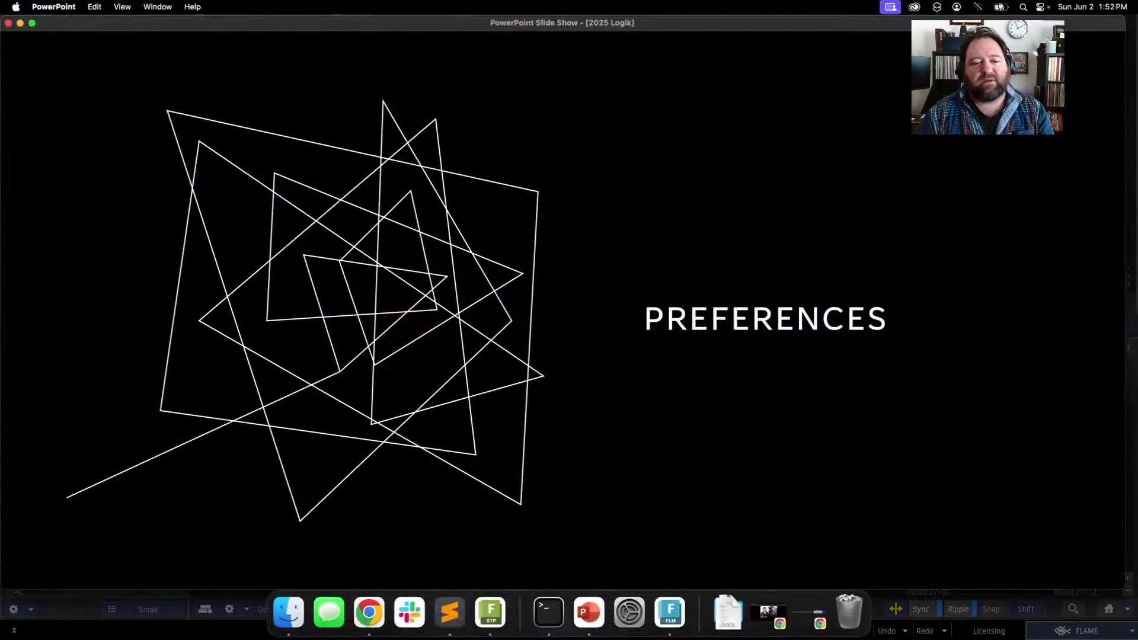
key(Right)
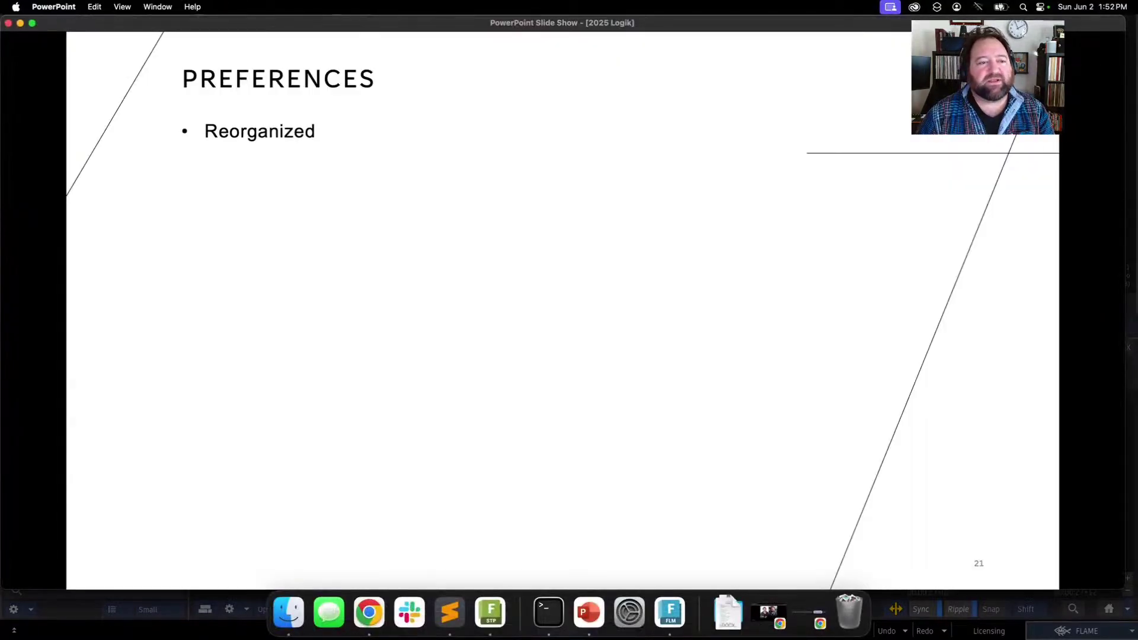
key(Right)
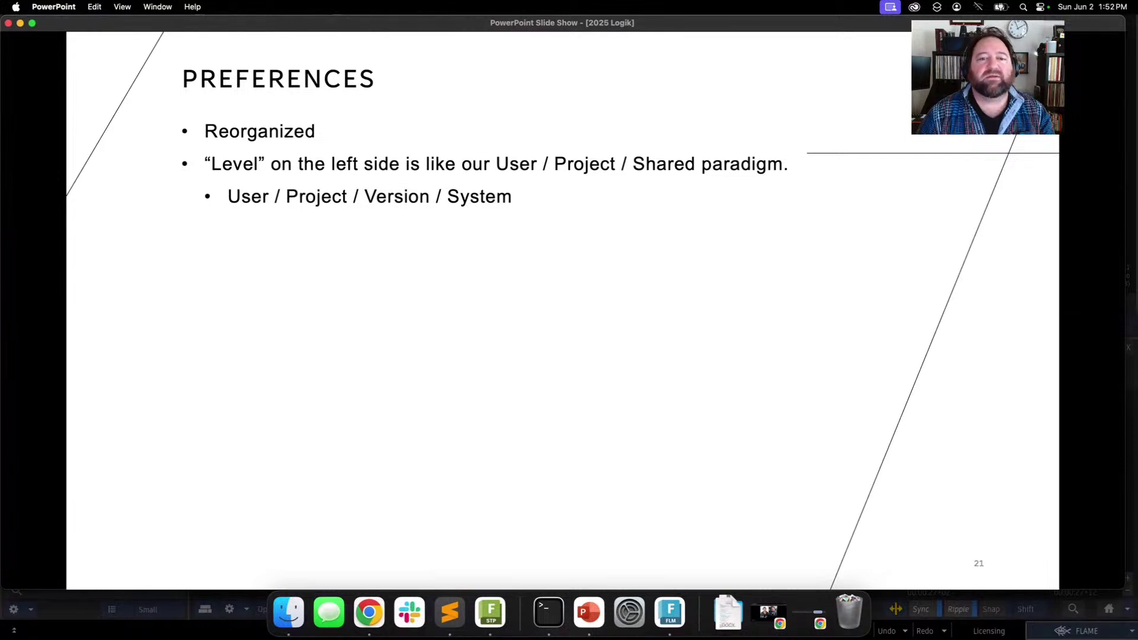
key(Right)
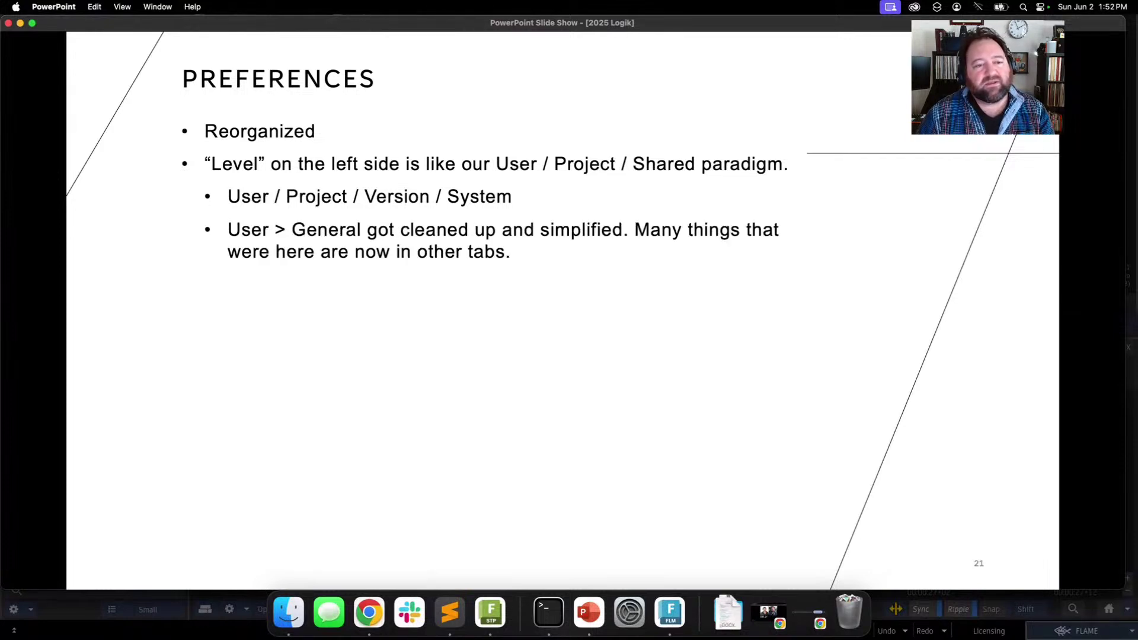
key(Right)
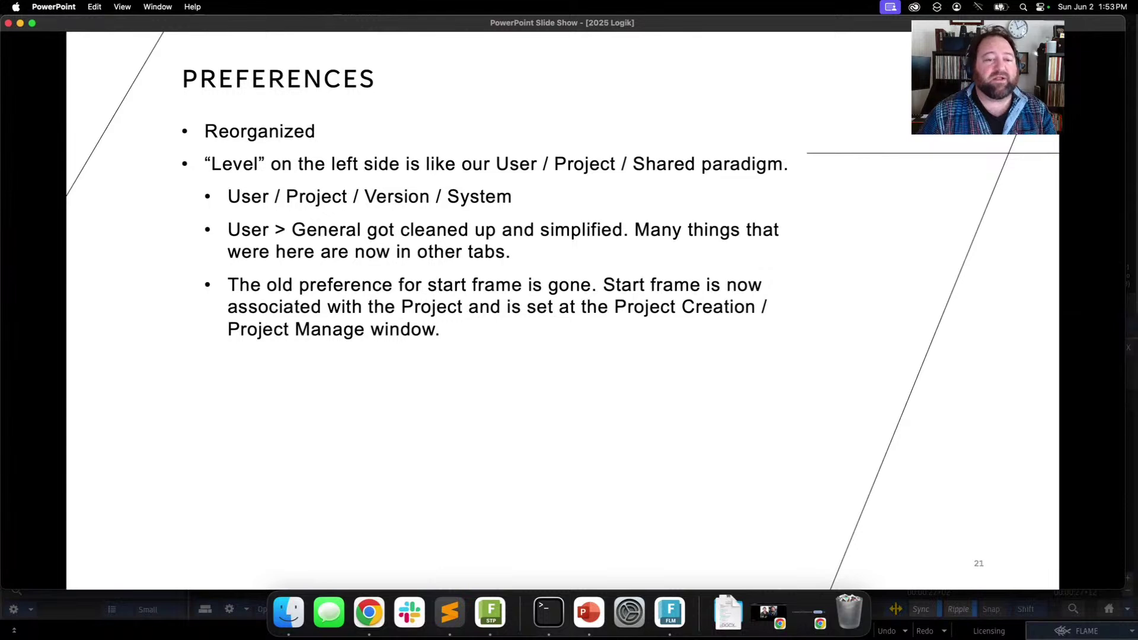
key(super+Tab)
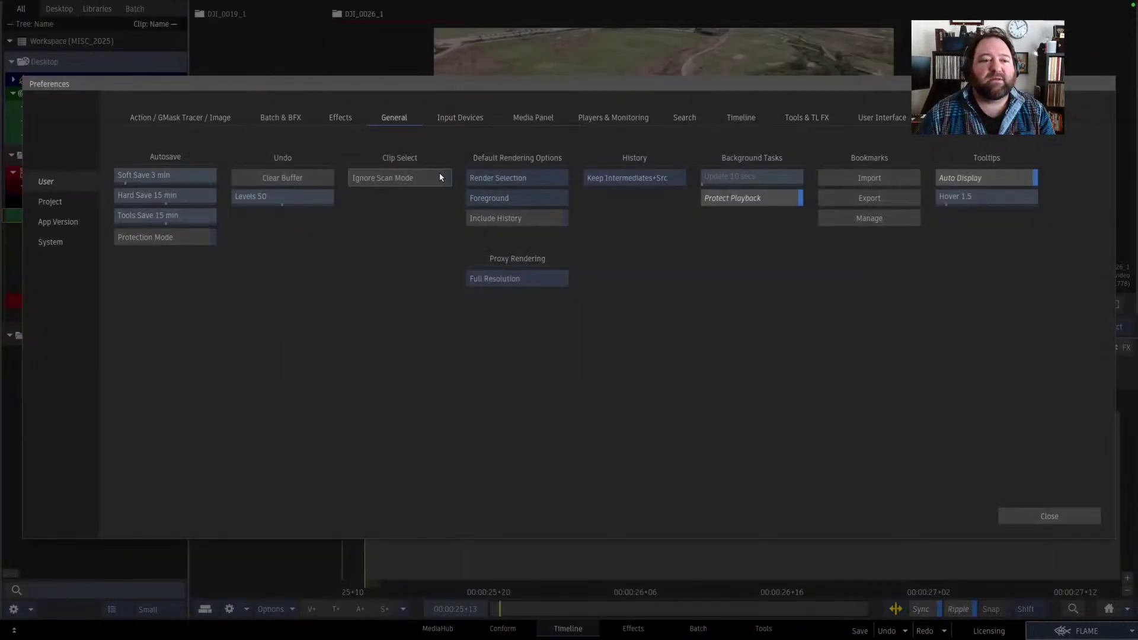
- Examine the Batch & BFX User preferences, including the New Batch Group settings, and close the Preferences
click(266, 119)
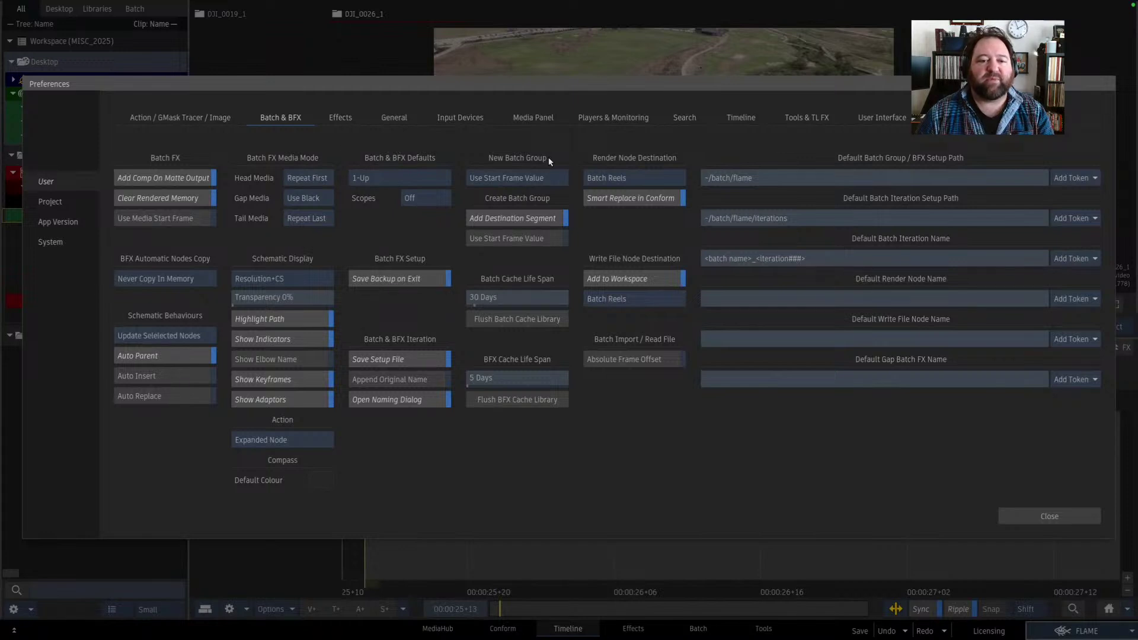
click(1021, 514)
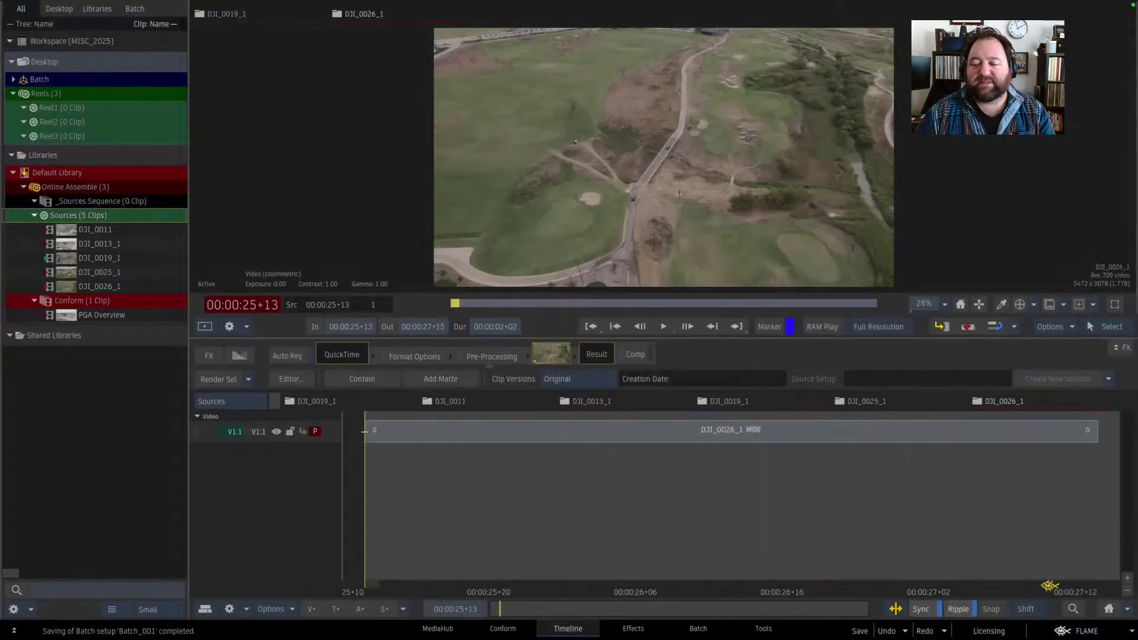
click(1061, 631)
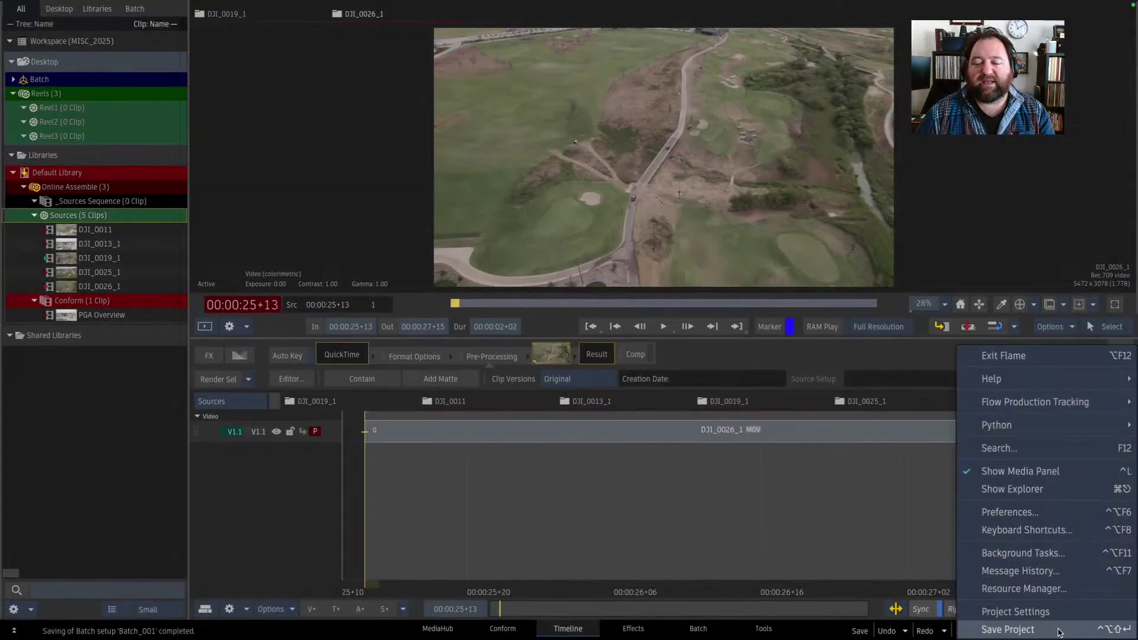
click(1003, 512)
click(1018, 517)
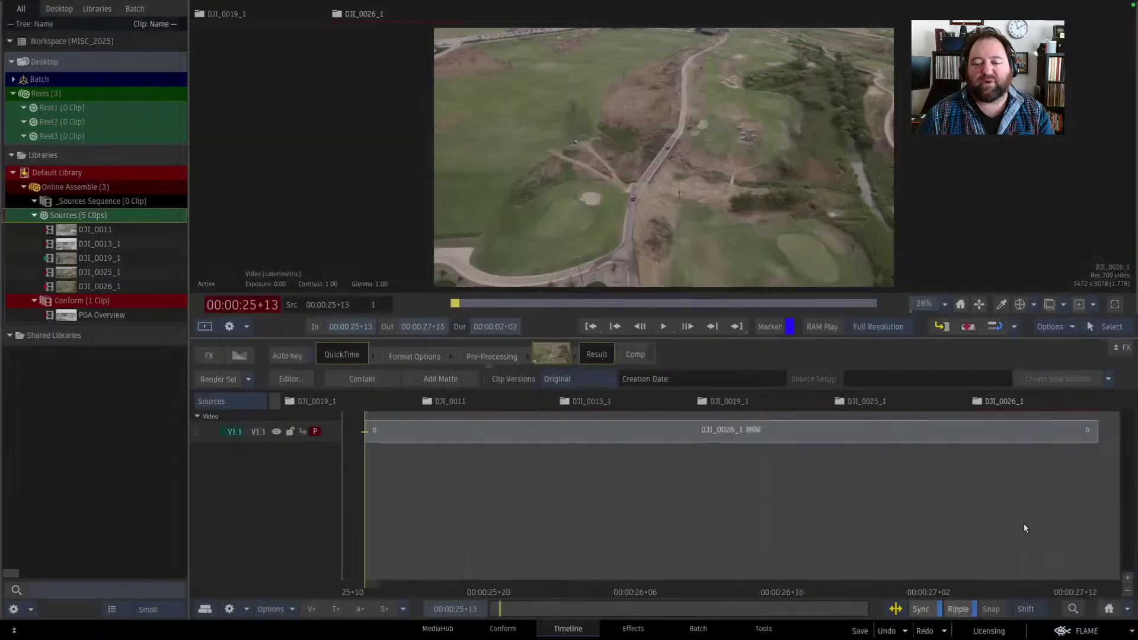
- Examine the Start Frame setting in the Manage Project window for MISC_2025, leaving the Project Settings without changes
click(1059, 630)
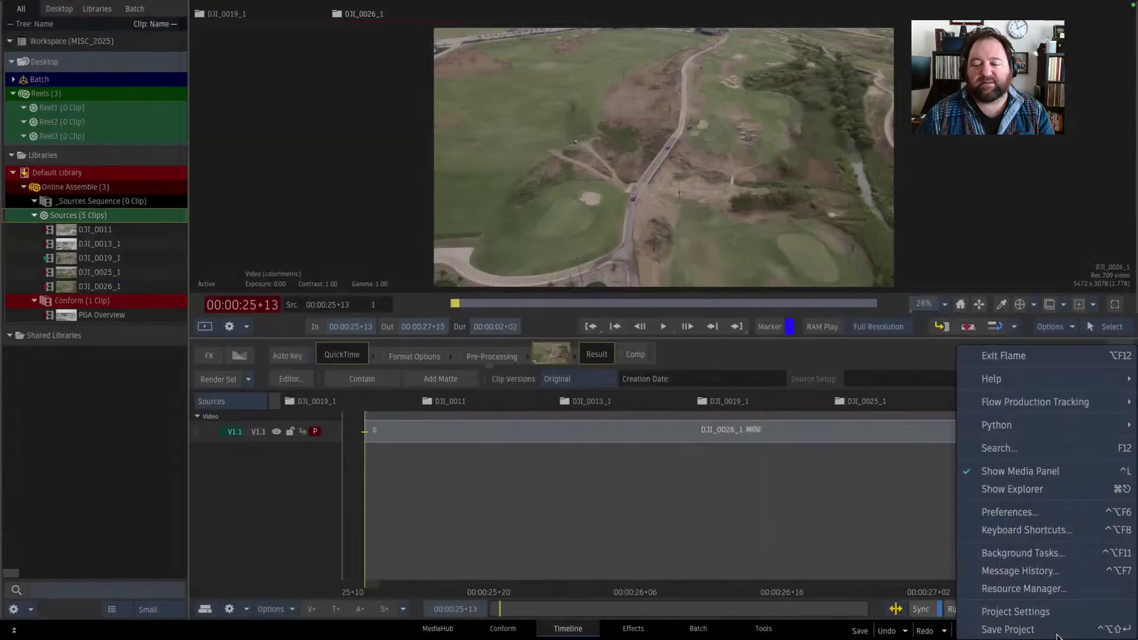
click(1009, 613)
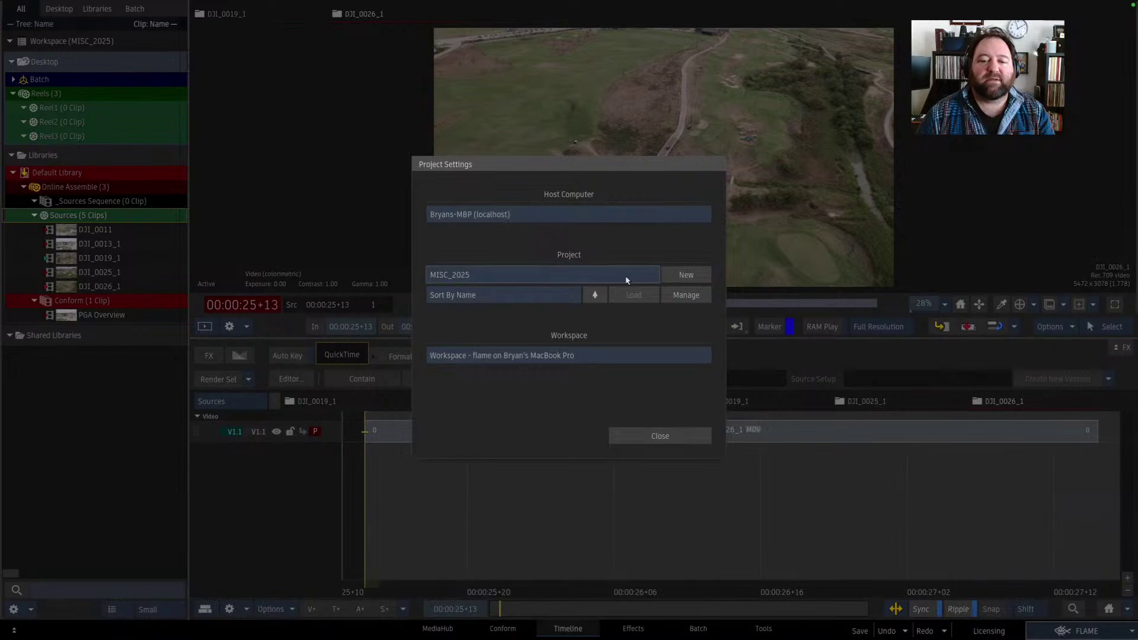
click(688, 296)
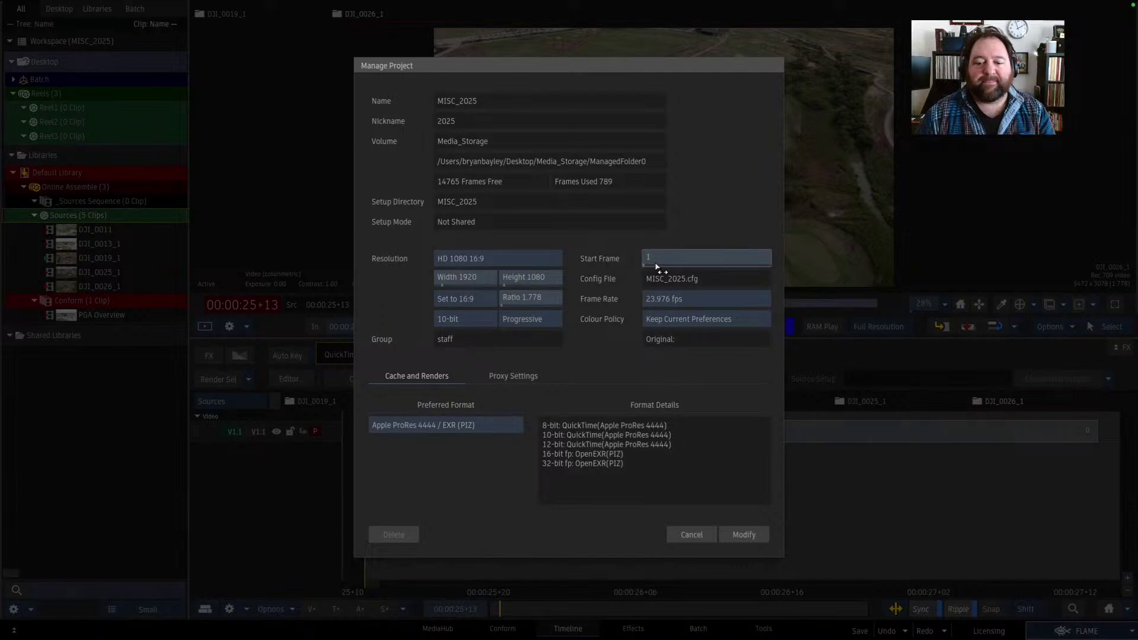
click(691, 535)
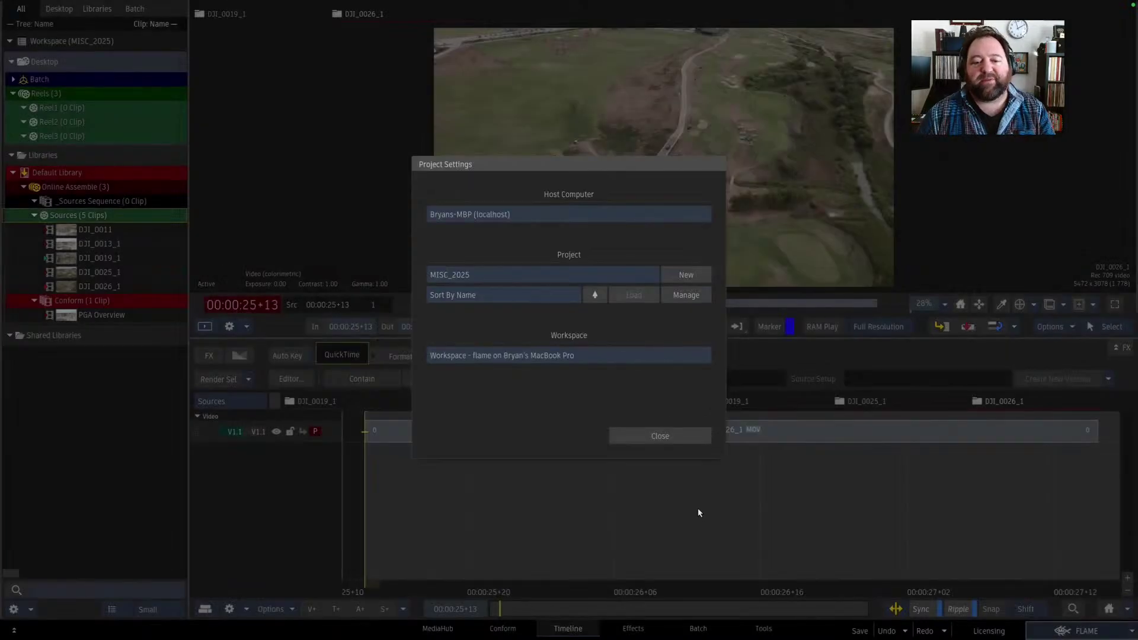
click(657, 439)
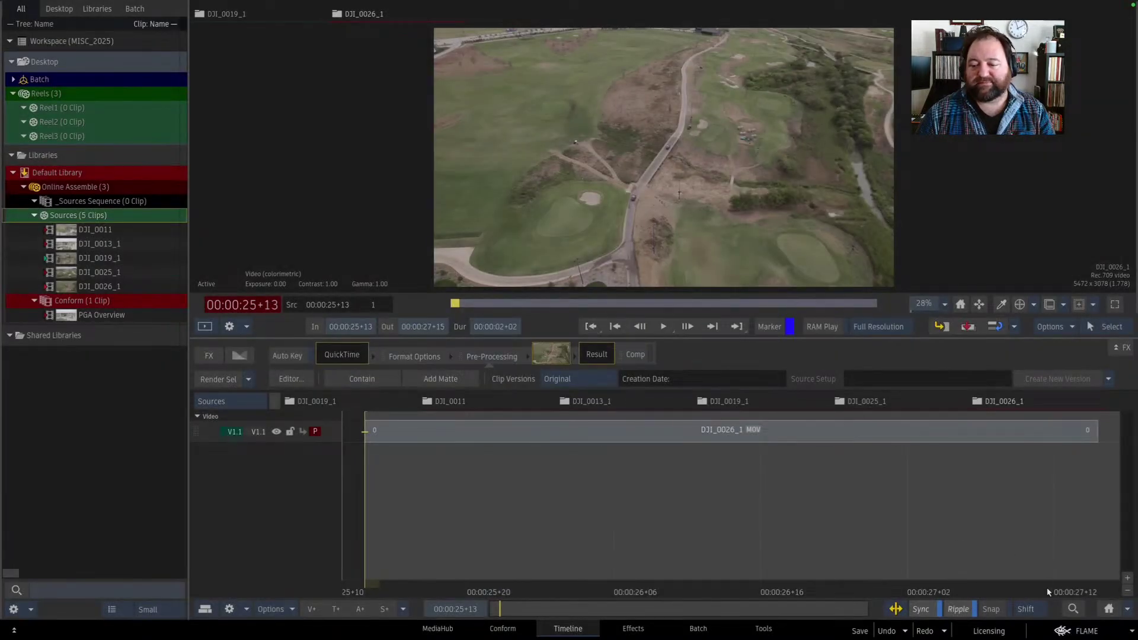
- Switch to PowerPoint, reveal the point about Batch setup preferences moving to the main Preferences window, and return to Flame
key(super+Tab)
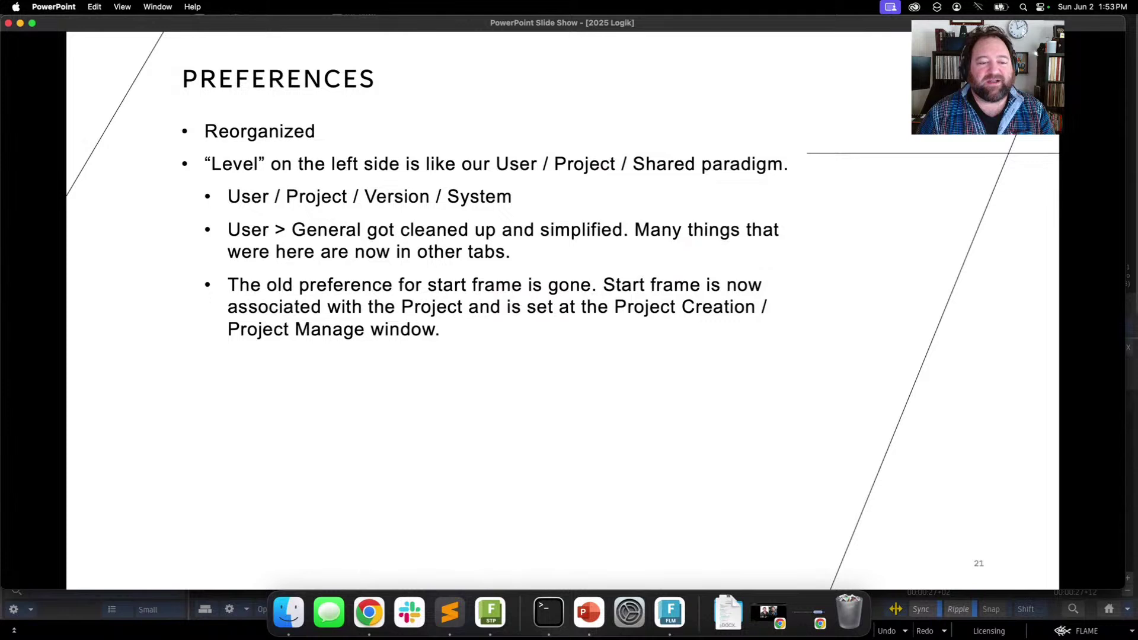
key(space)
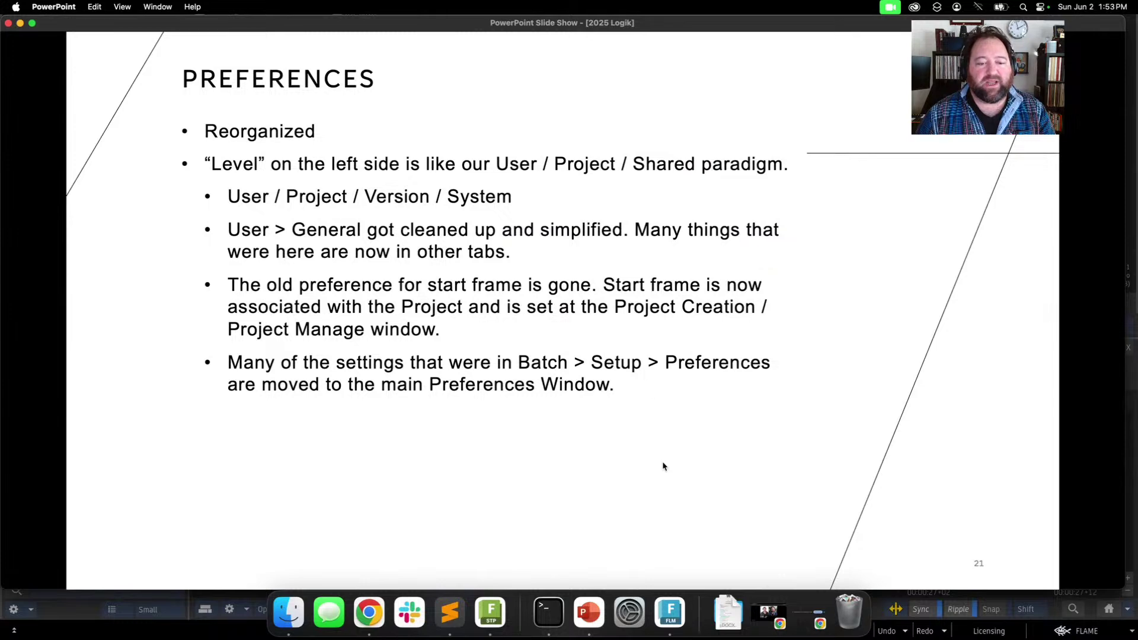
key(super+Tab)
key(super+Tab)
key(super+shift+Tab)
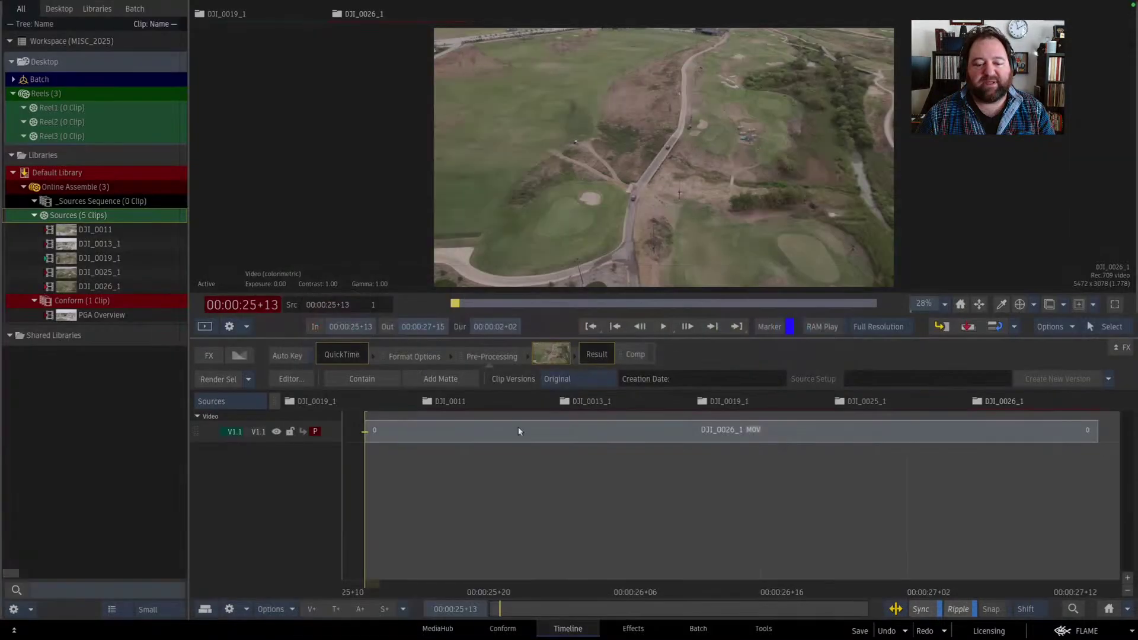
- Examine the Rendering and Preferences sections of the Batch Prefs, and open the main Batch & BFX preferences for comparison
click(697, 630)
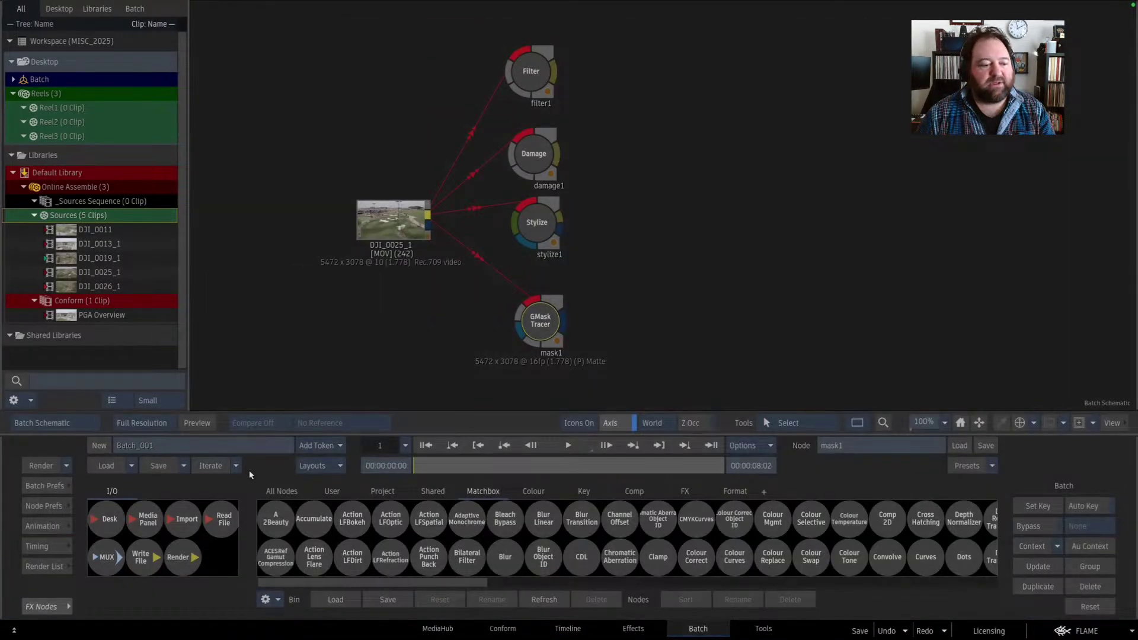
click(45, 486)
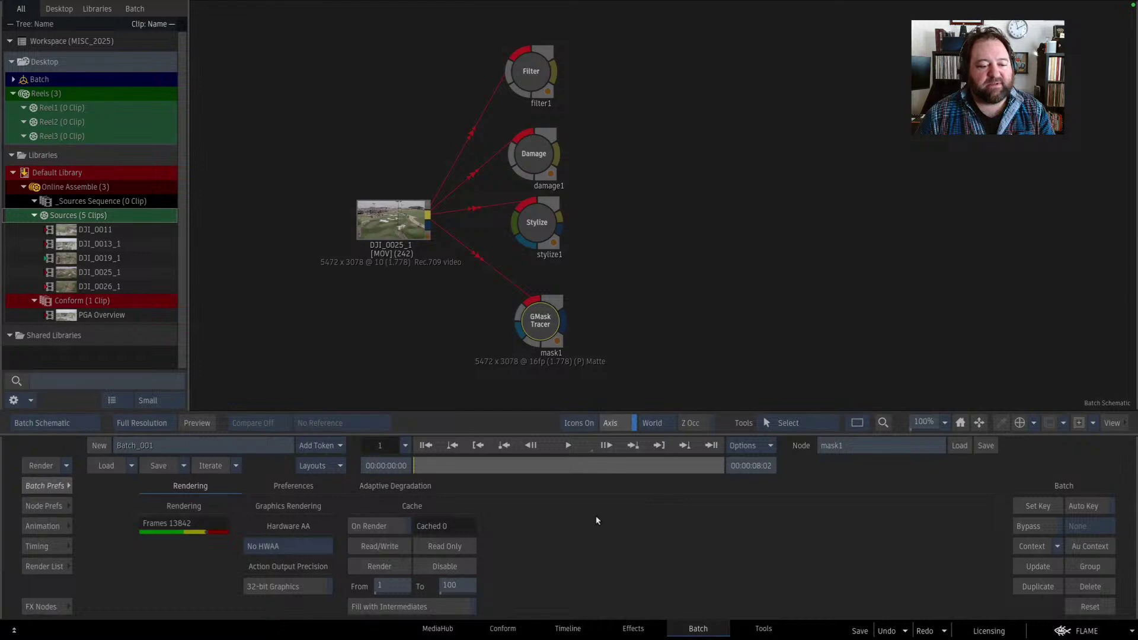
click(305, 488)
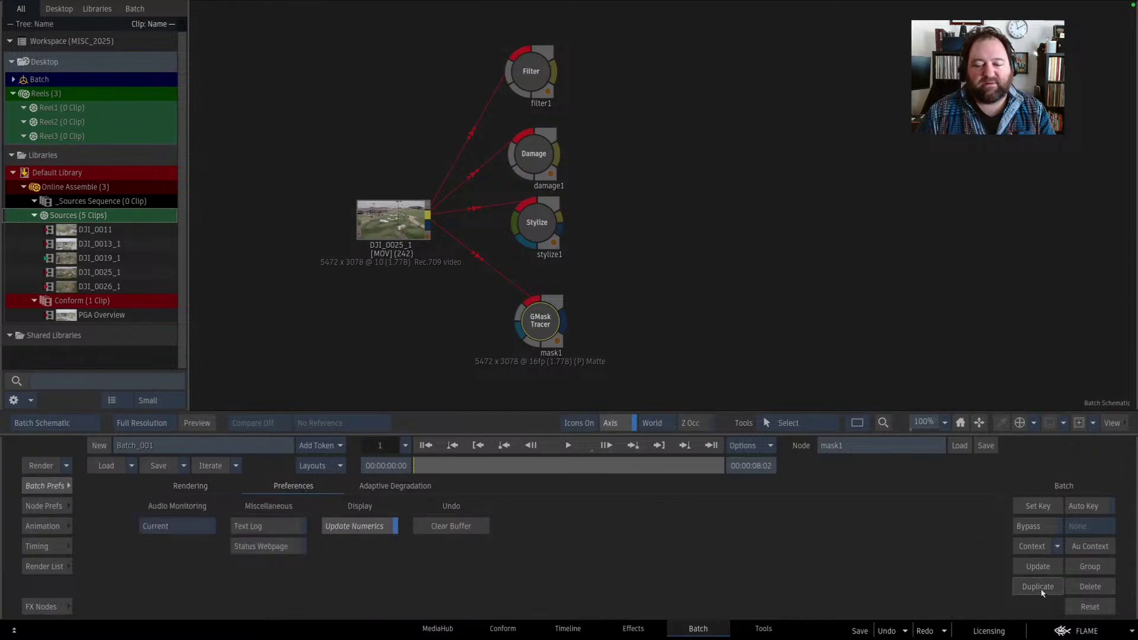
click(1073, 631)
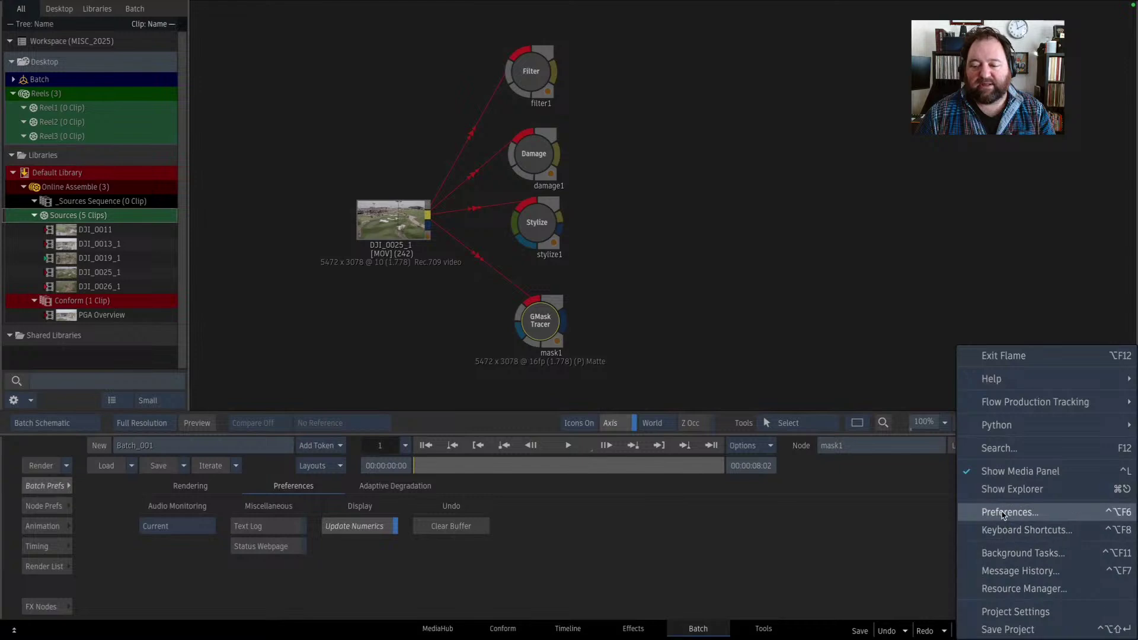
click(1008, 513)
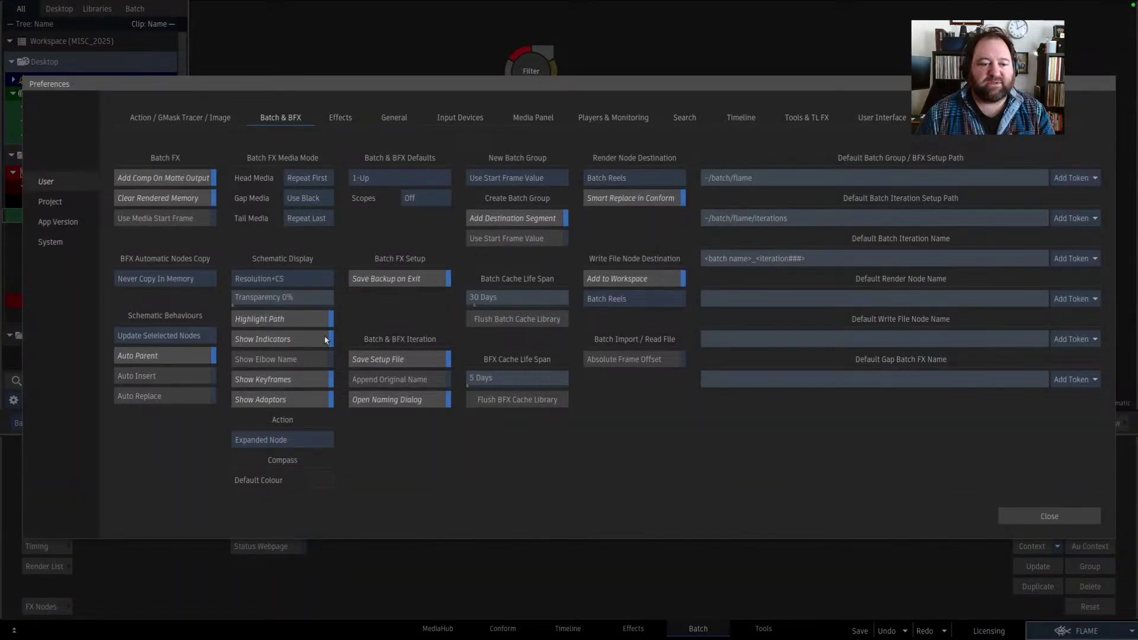
- Switch to PowerPoint, advance to the favourite preferences slide, and return to Flame
key(super+Tab)
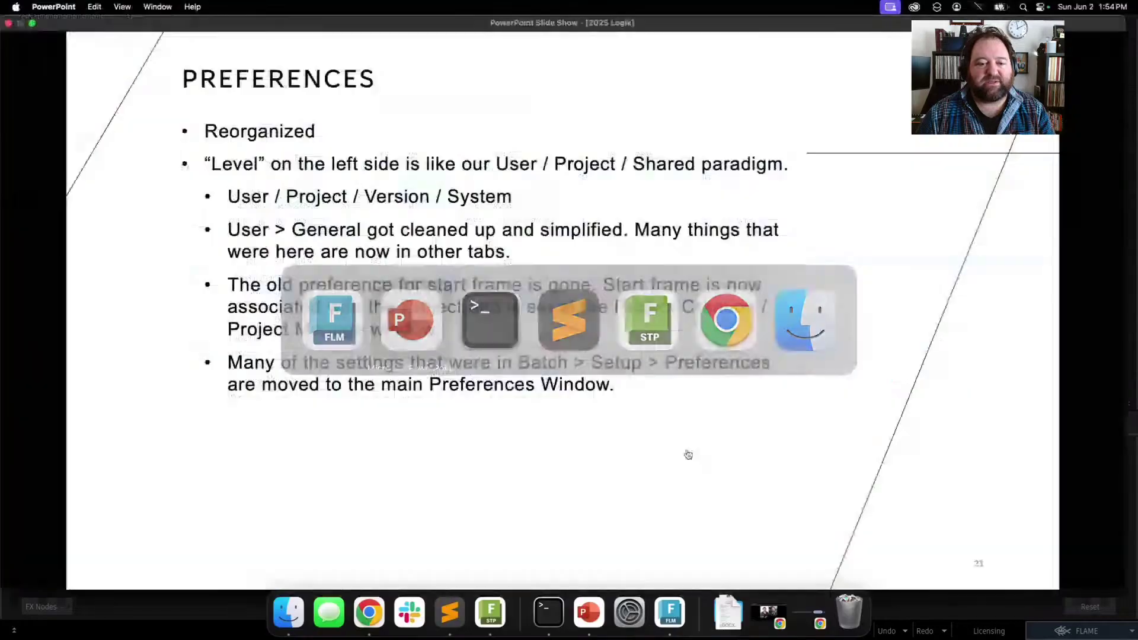
key(Right)
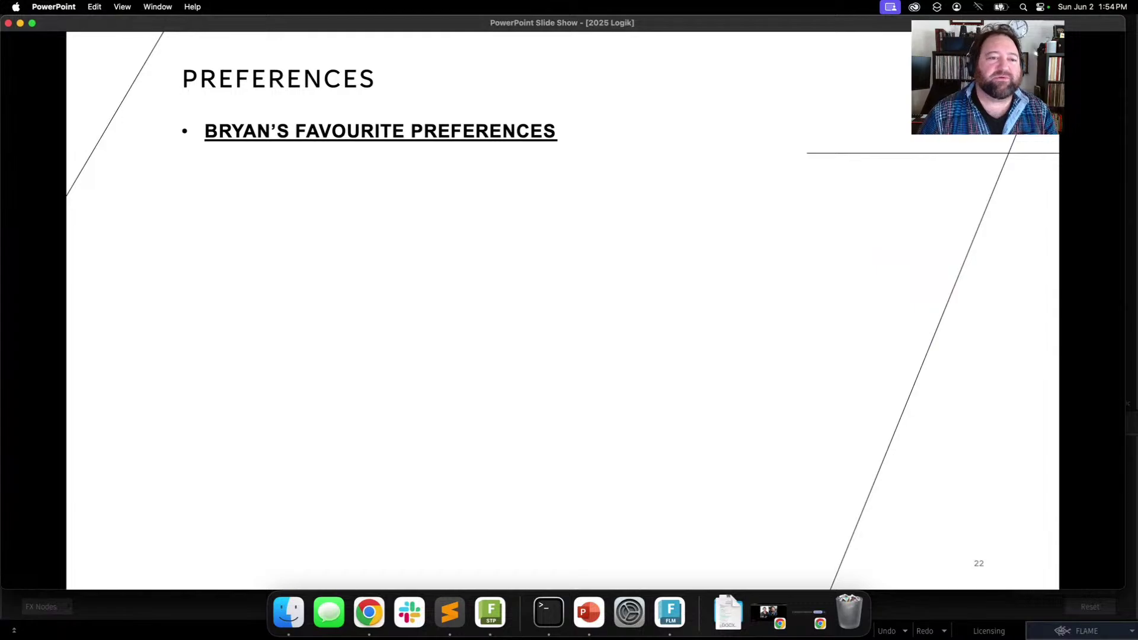
key(super+Tab)
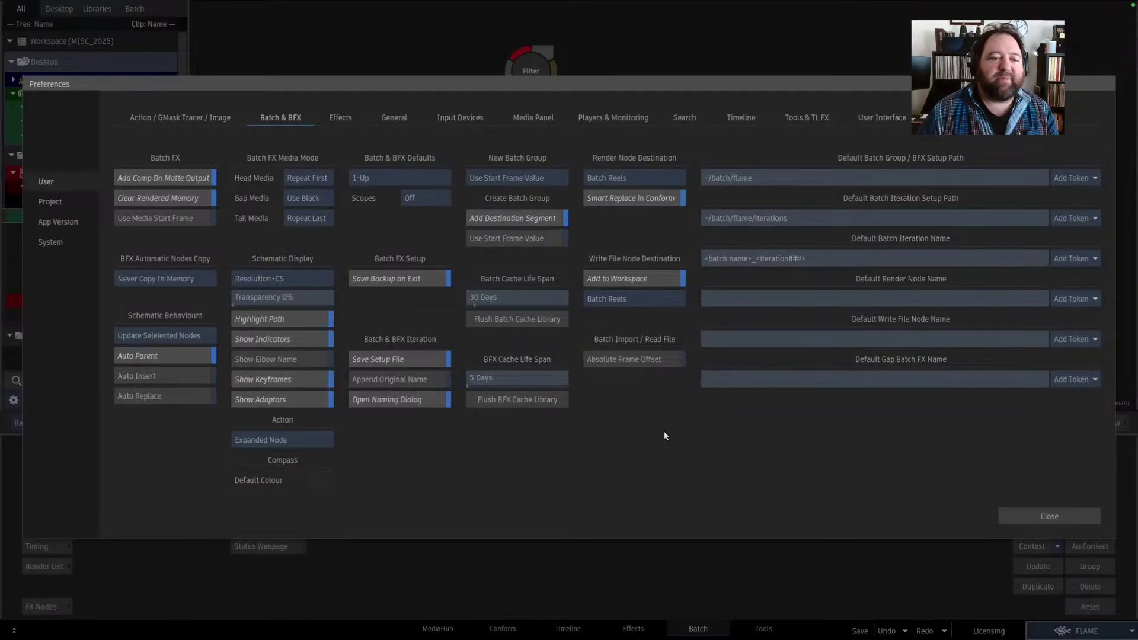
- Examine the Source Timeline option in the Timeline preferences, close the Preferences and return to the Timeline view
click(739, 119)
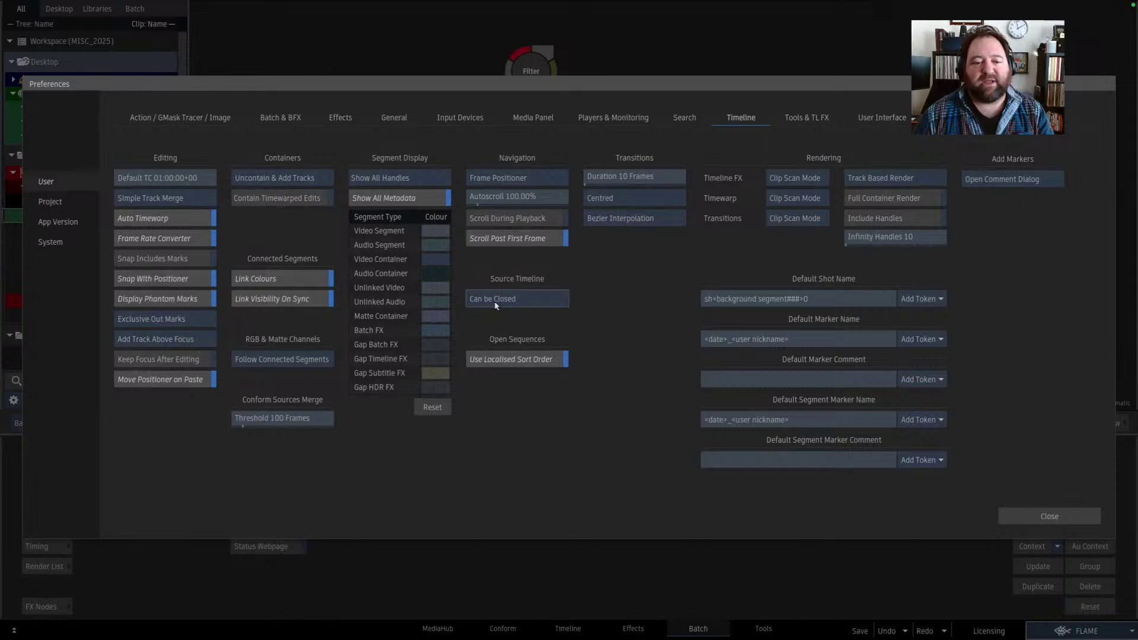
click(1014, 513)
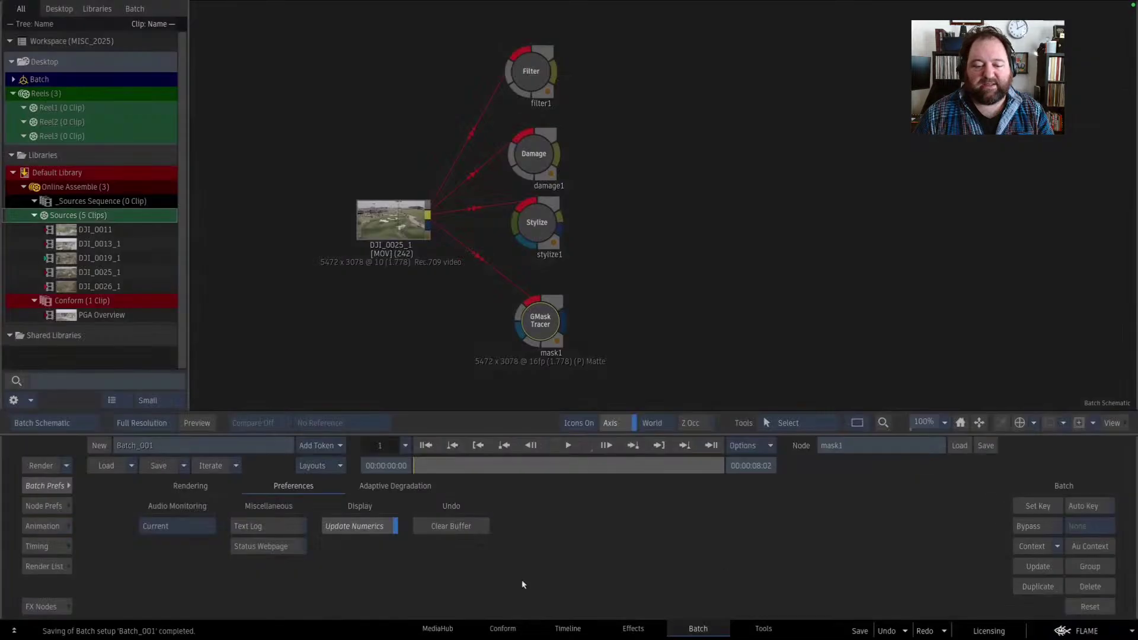
click(567, 629)
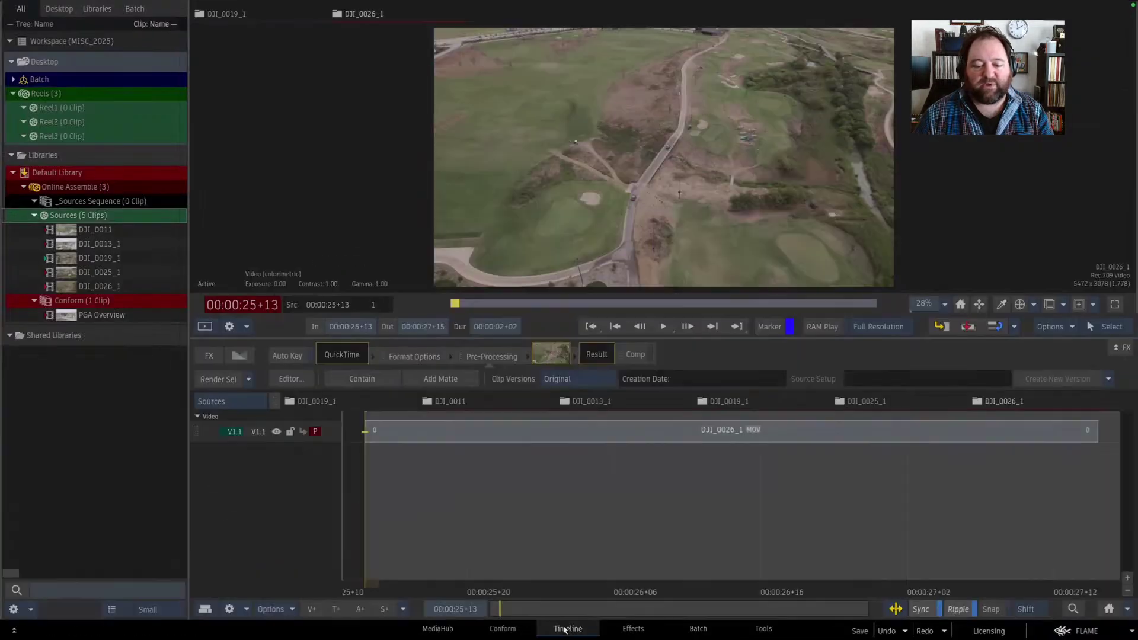
- View the open DJI_0011, DJI_0013_1 and DJI_0019_1 clips in the timeline, then close the DJI_0019_1 source timeline
click(473, 406)
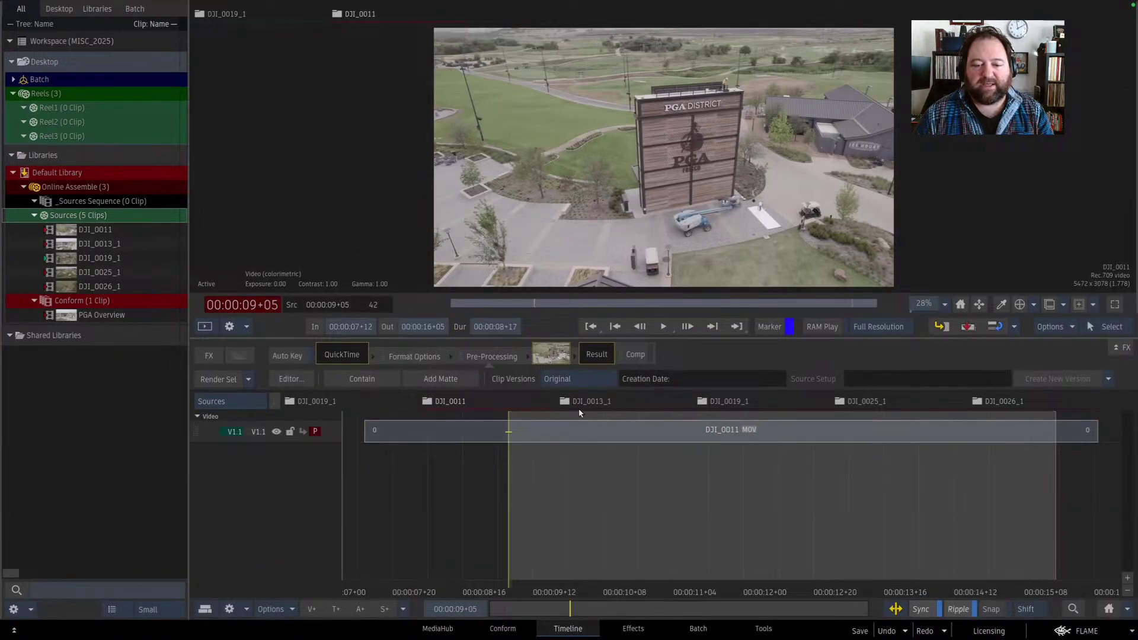
click(631, 408)
click(343, 402)
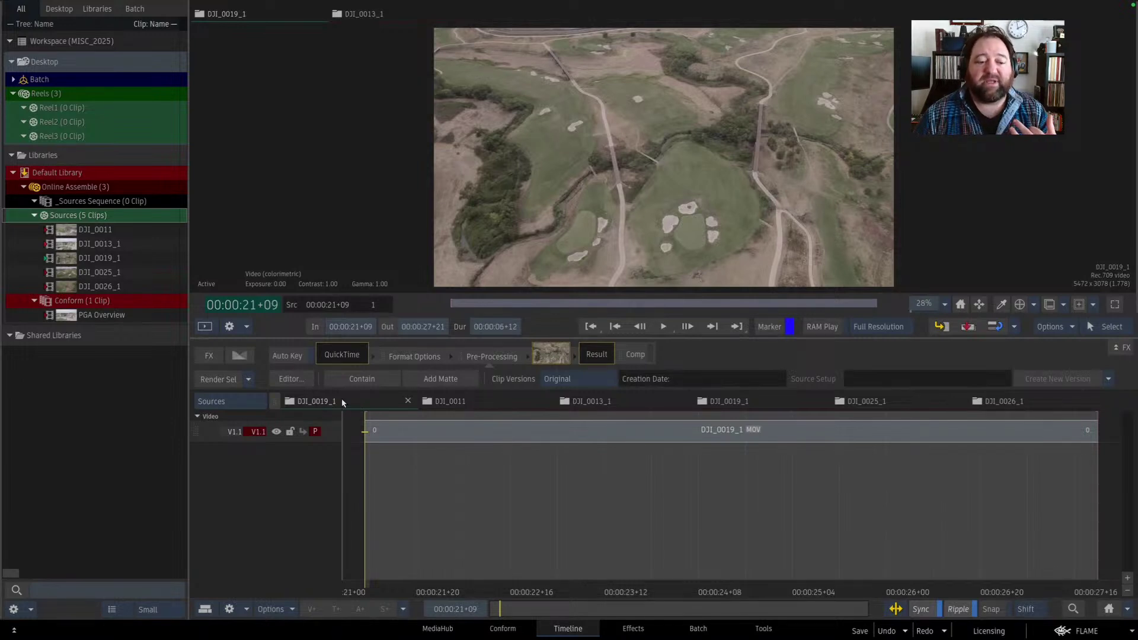
click(408, 403)
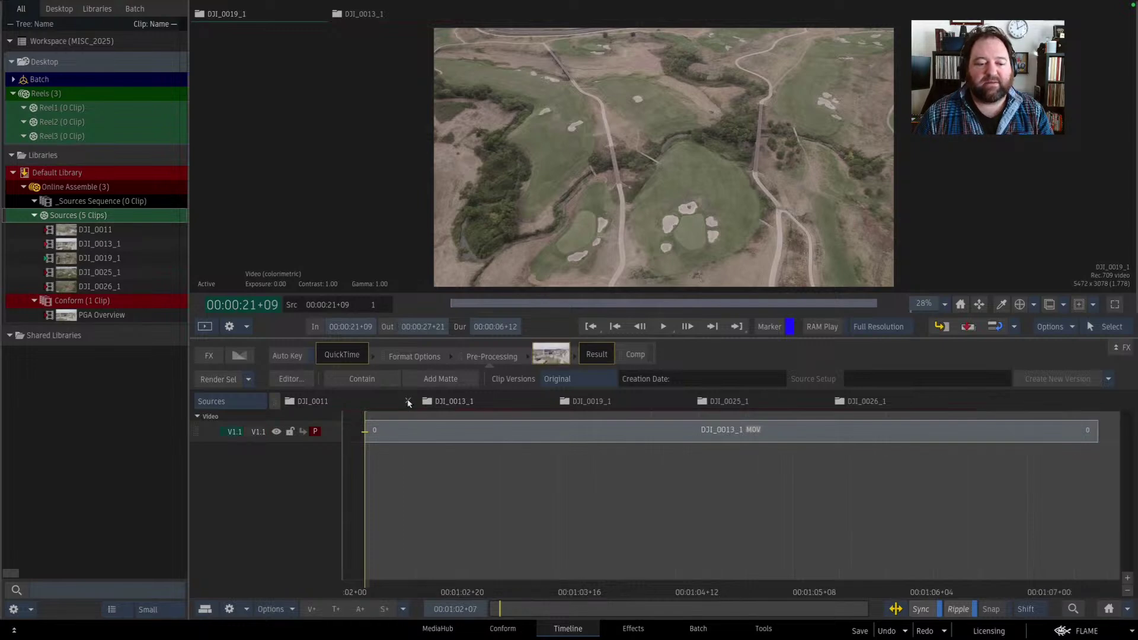
- Examine the Source Timeline and RGB & Matte Channels options in the user's Timeline preferences
click(1079, 631)
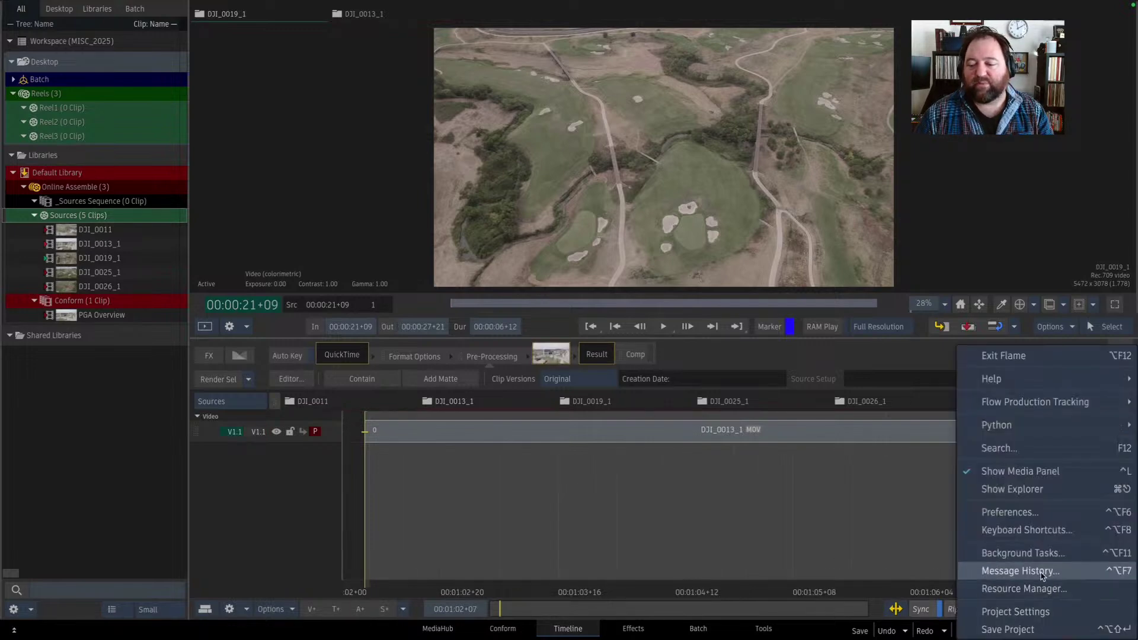
click(1017, 511)
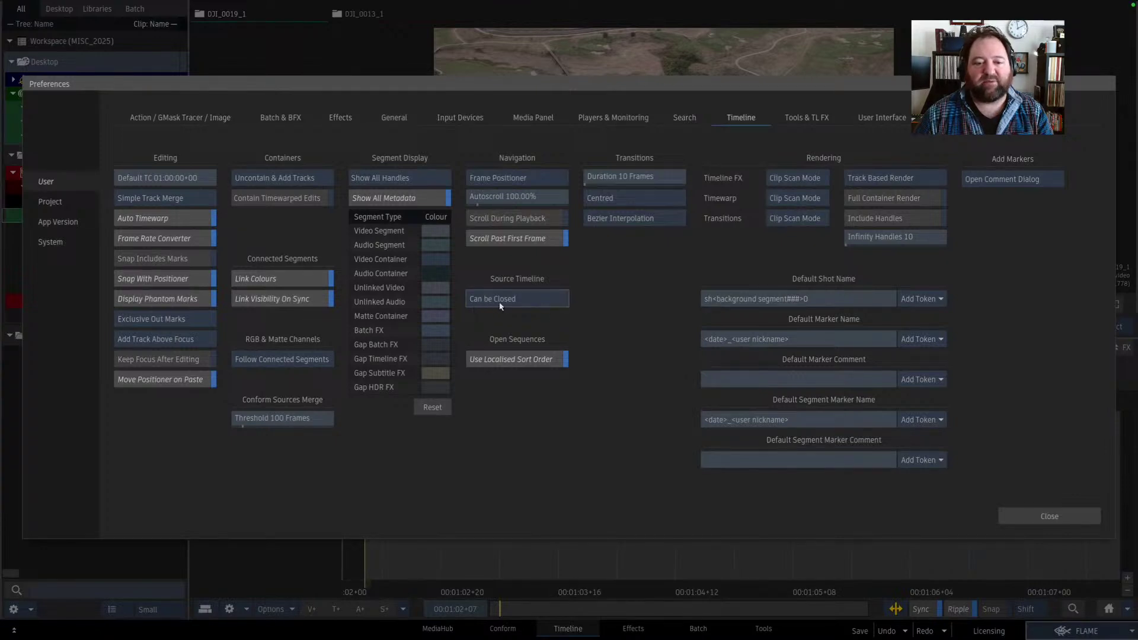
click(544, 305)
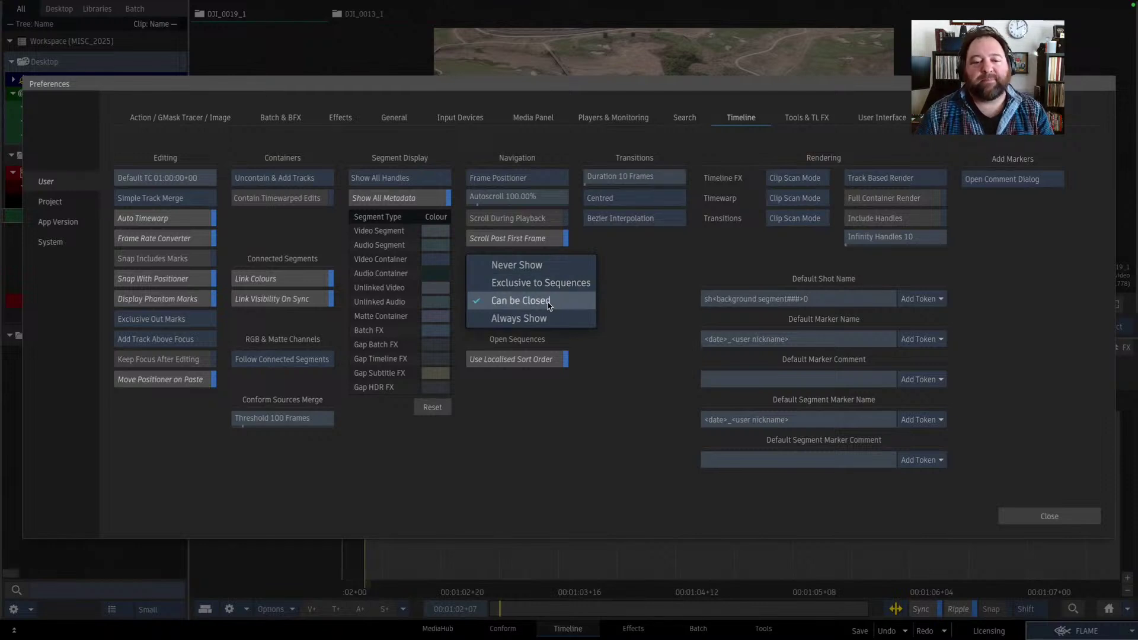
click(591, 305)
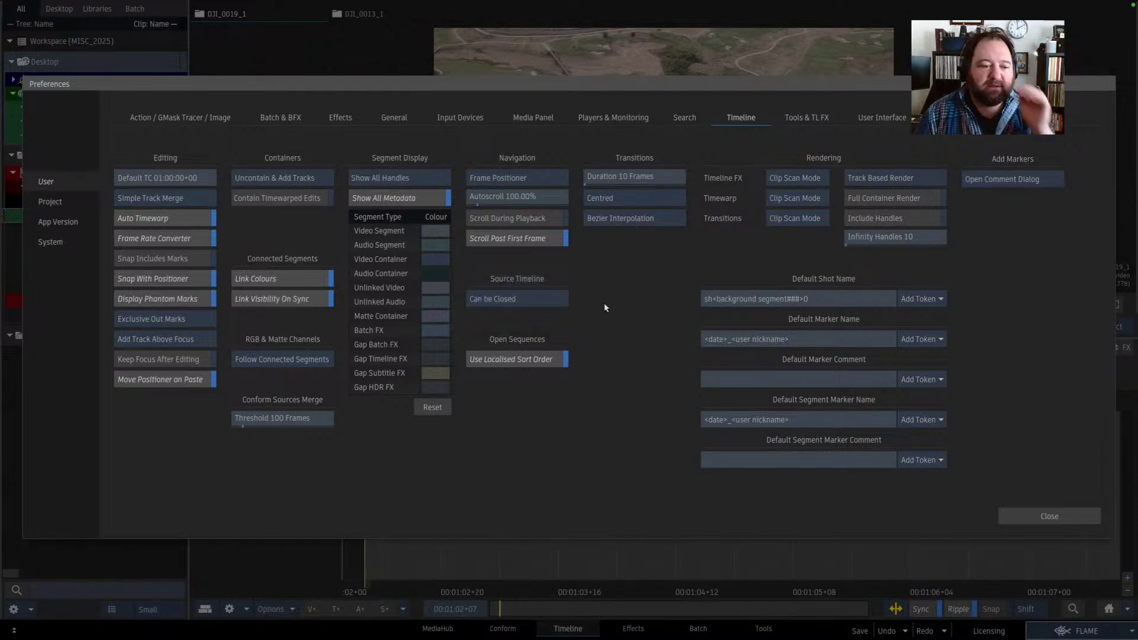
click(282, 360)
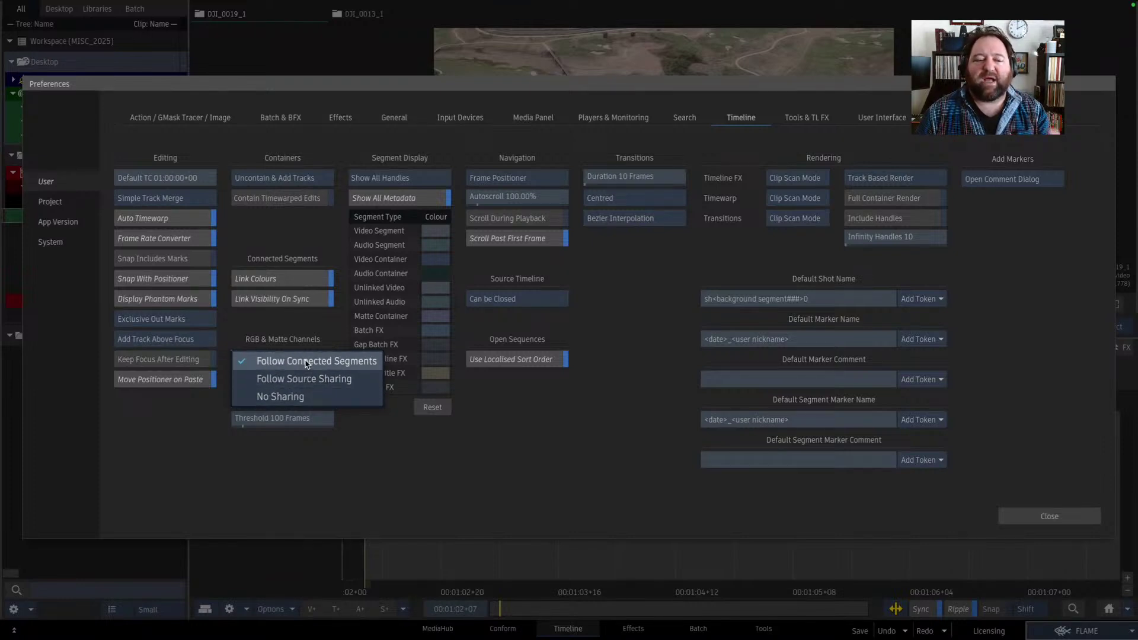
click(315, 324)
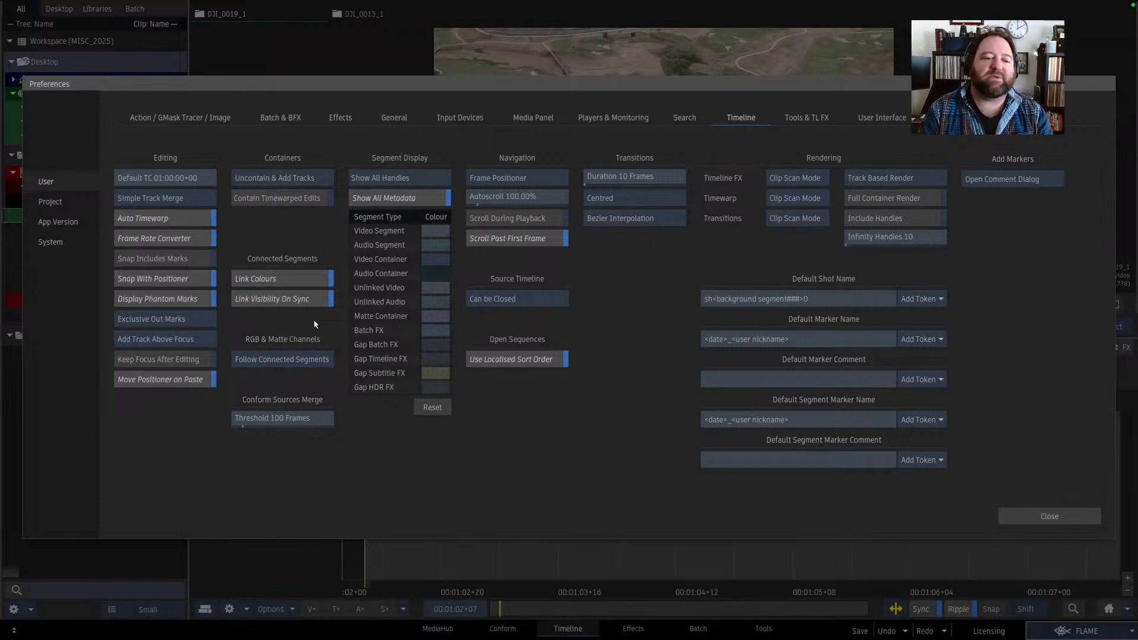
- Switch to PowerPoint, reveal the favourite preferences bullets through Media Panel > Thumbnail Icon Frame, and return to Flame
key(super+Tab)
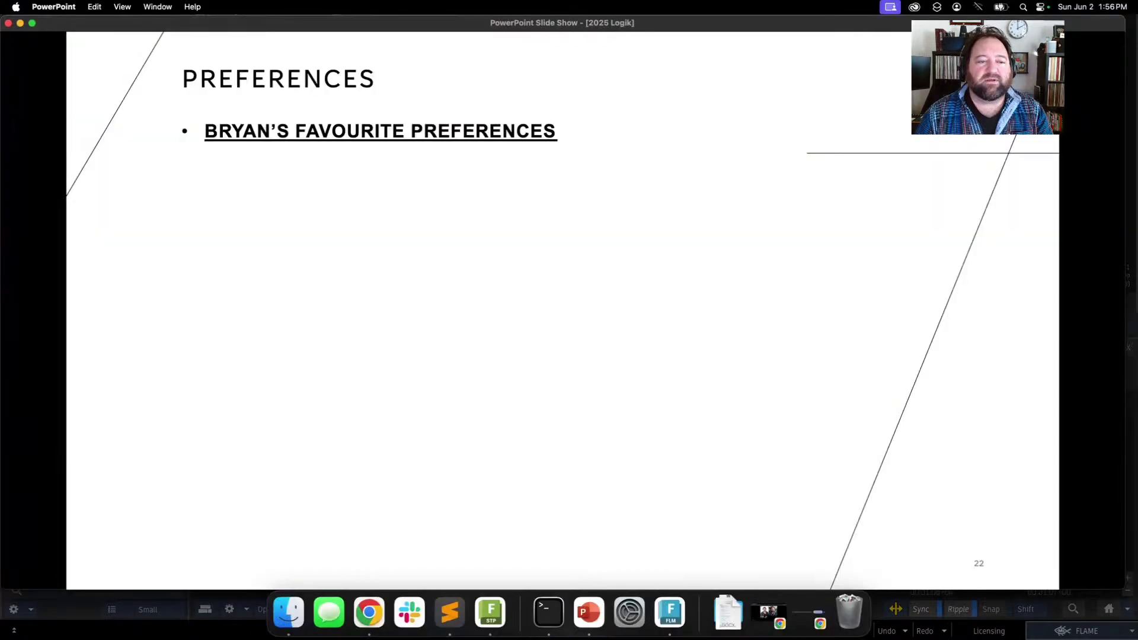
click(575, 259)
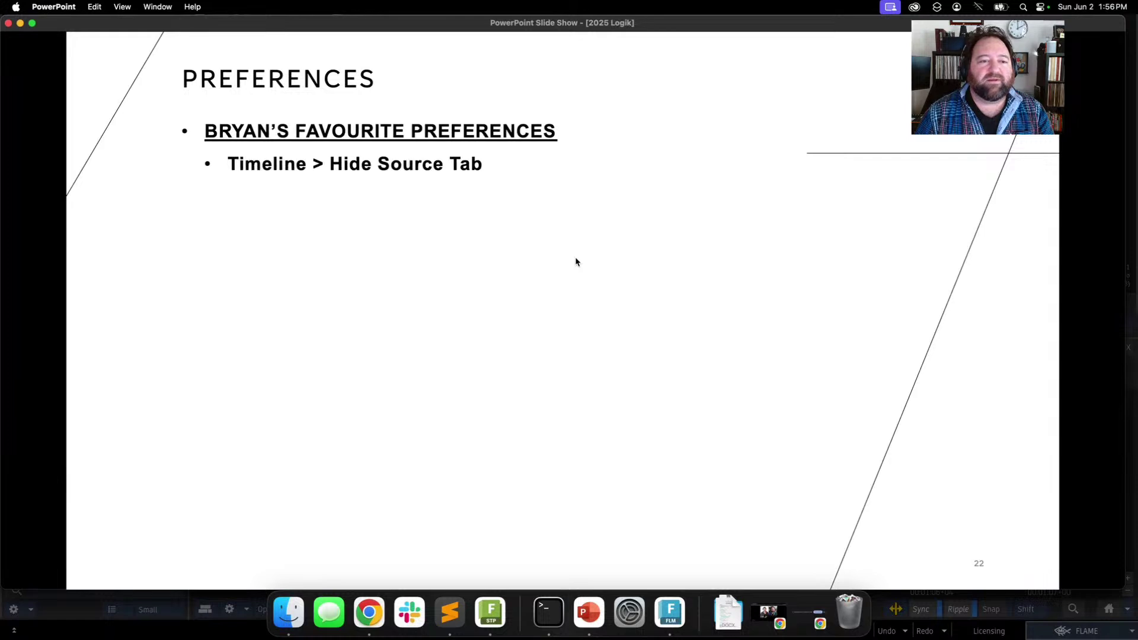
click(576, 259)
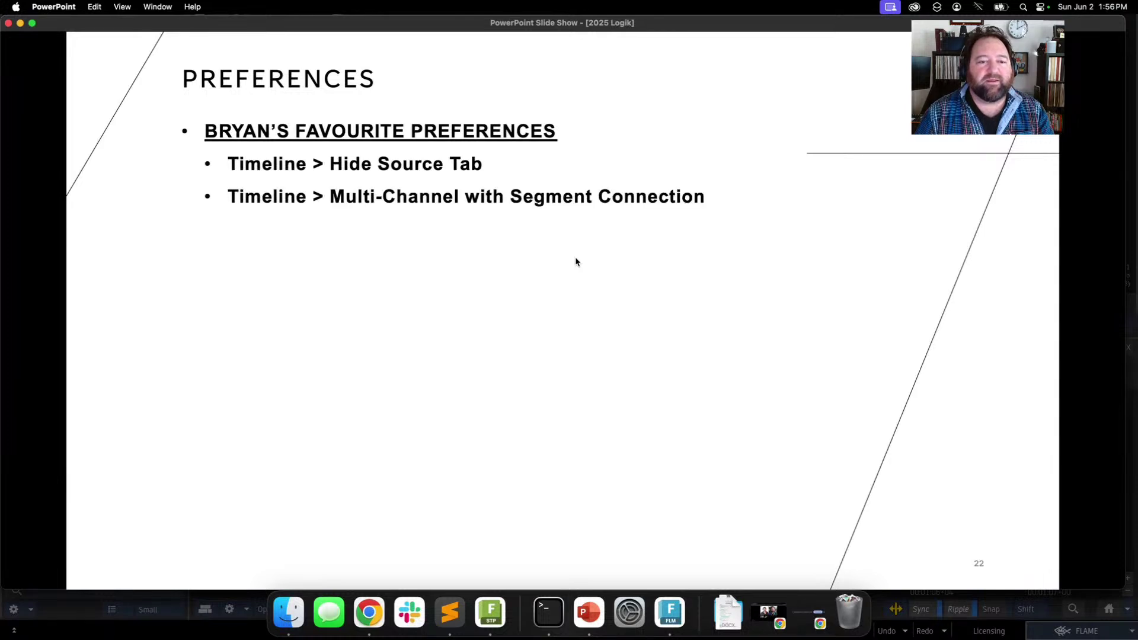
click(576, 259)
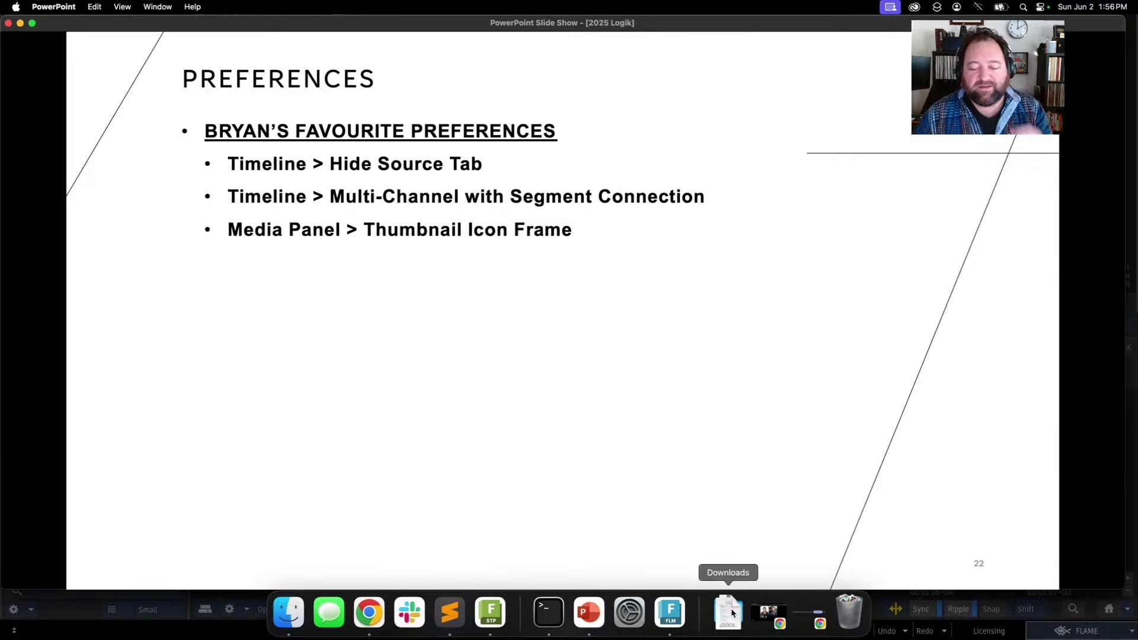
click(670, 612)
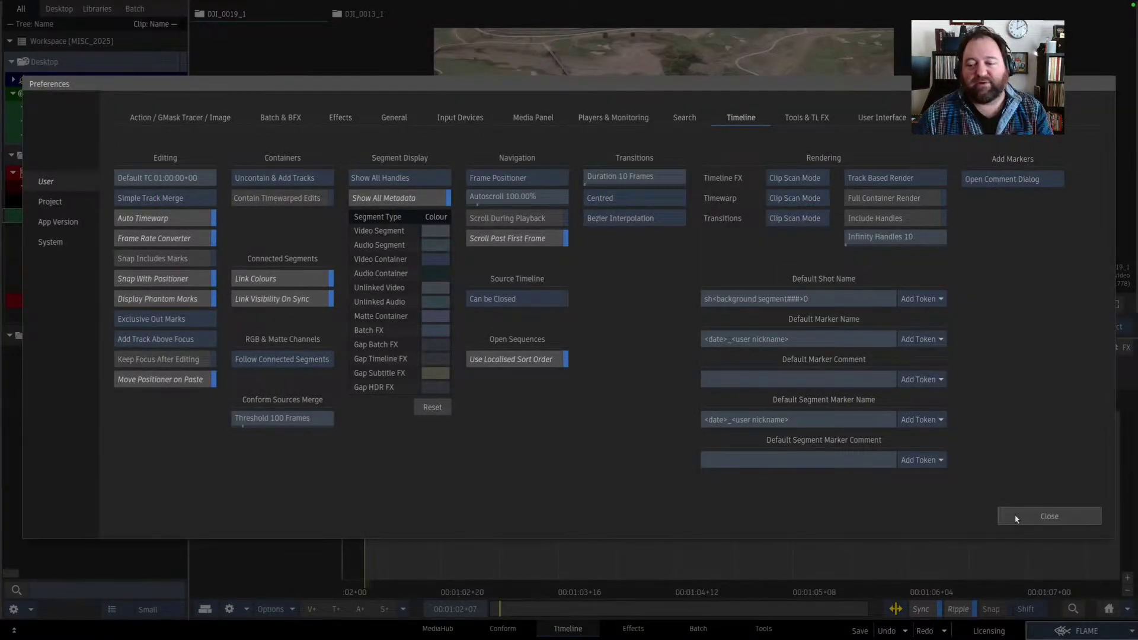
- Close the Preferences and set the Media Panel thumbnail size to Large
click(1015, 517)
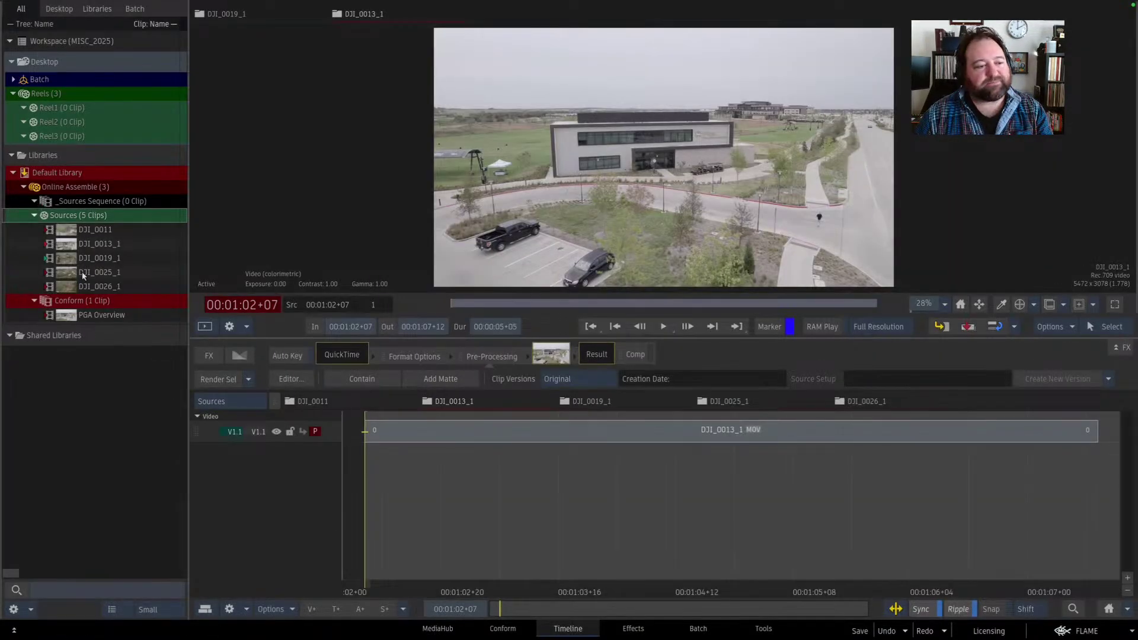
click(151, 611)
click(158, 628)
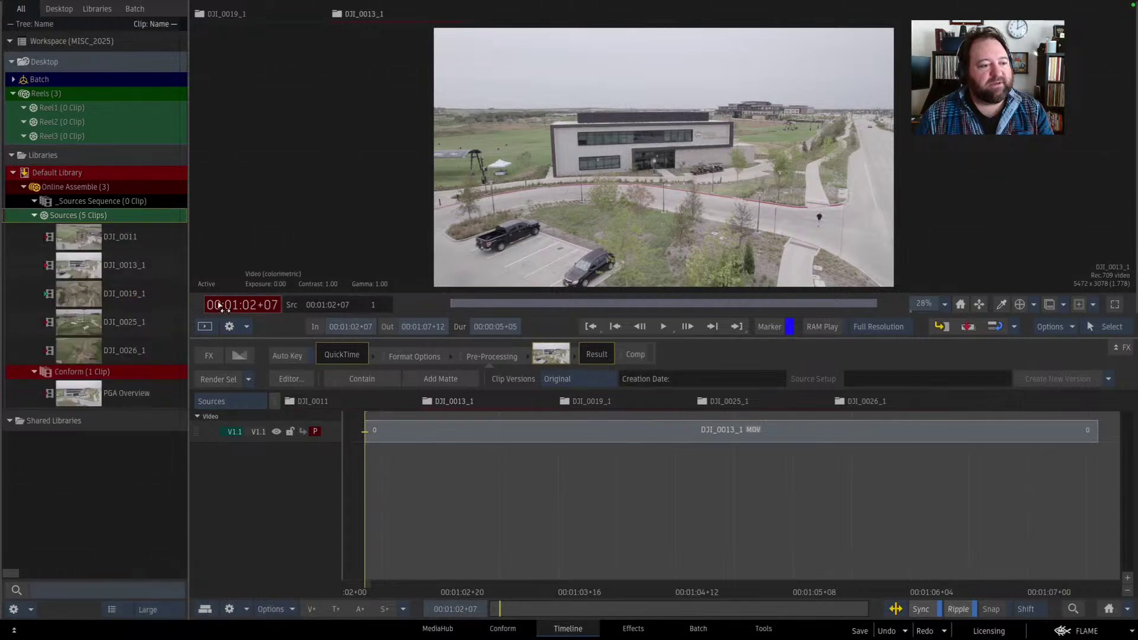
- Move the DJI_0013_1 positioner to 00:01:04+14 and set that frame as the clip's thumbnail icon
click(78, 240)
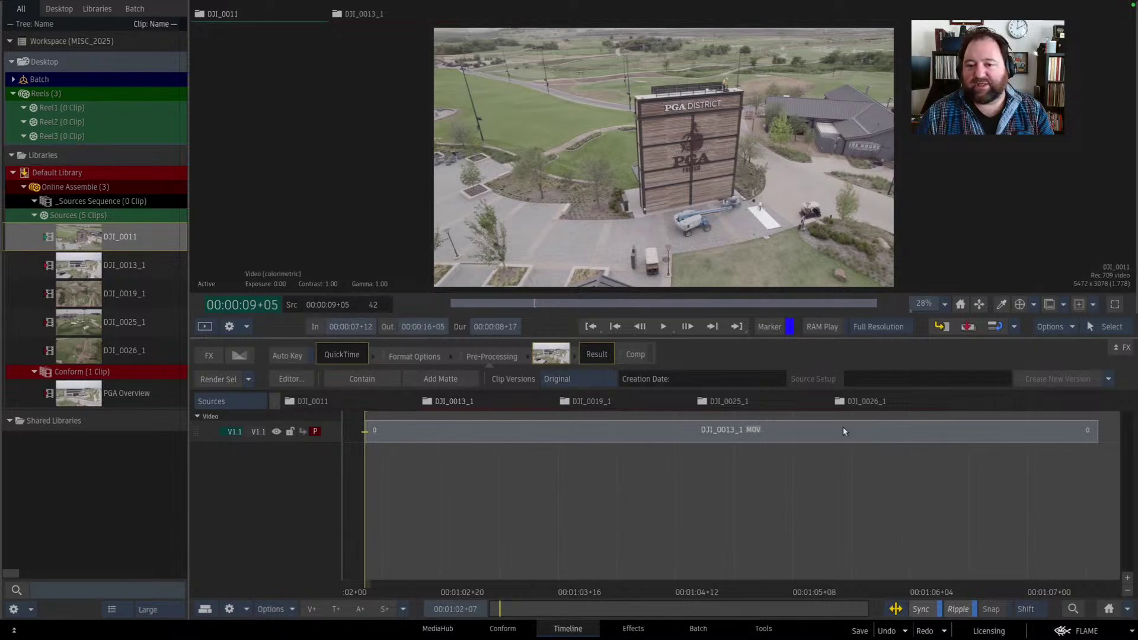
text(44)
key(Return)
key(space)
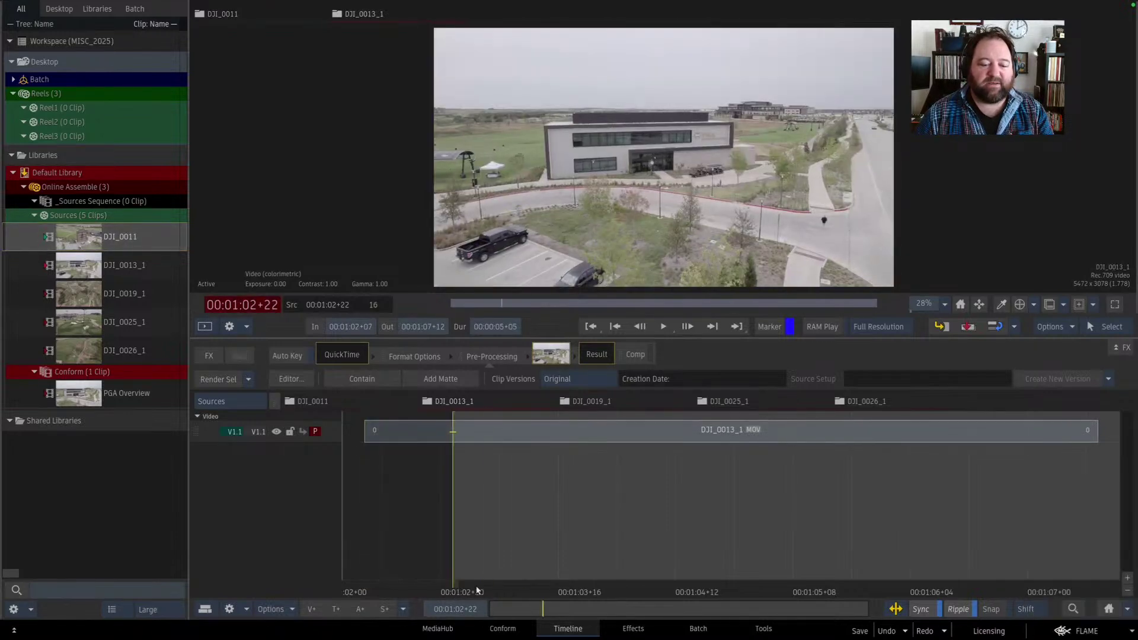
drag(612, 588, 687, 583)
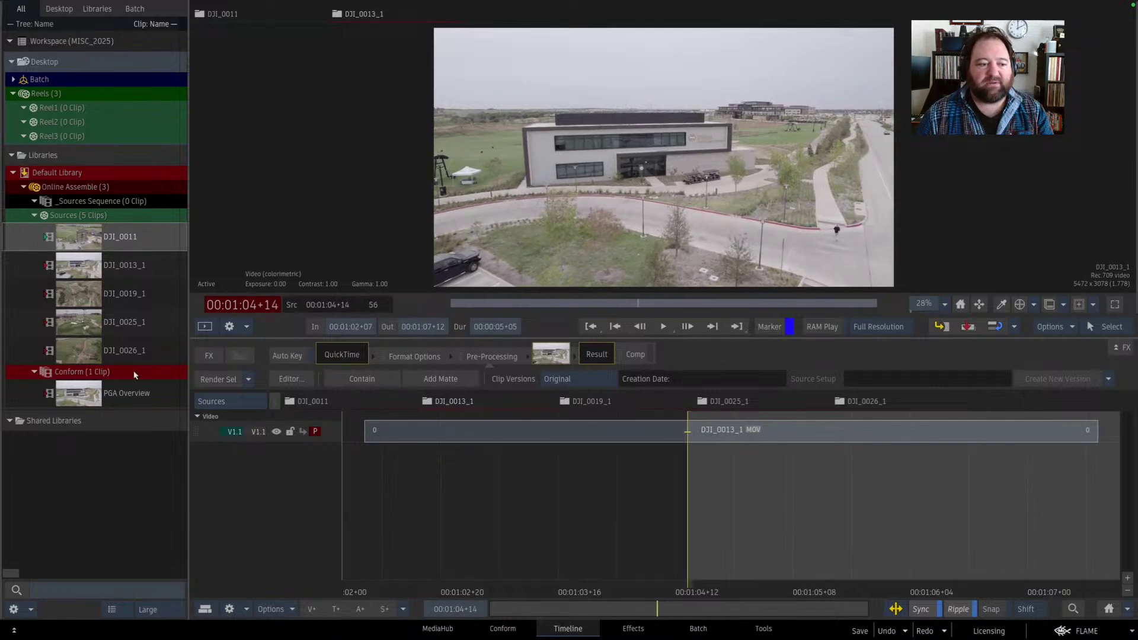
click(76, 270)
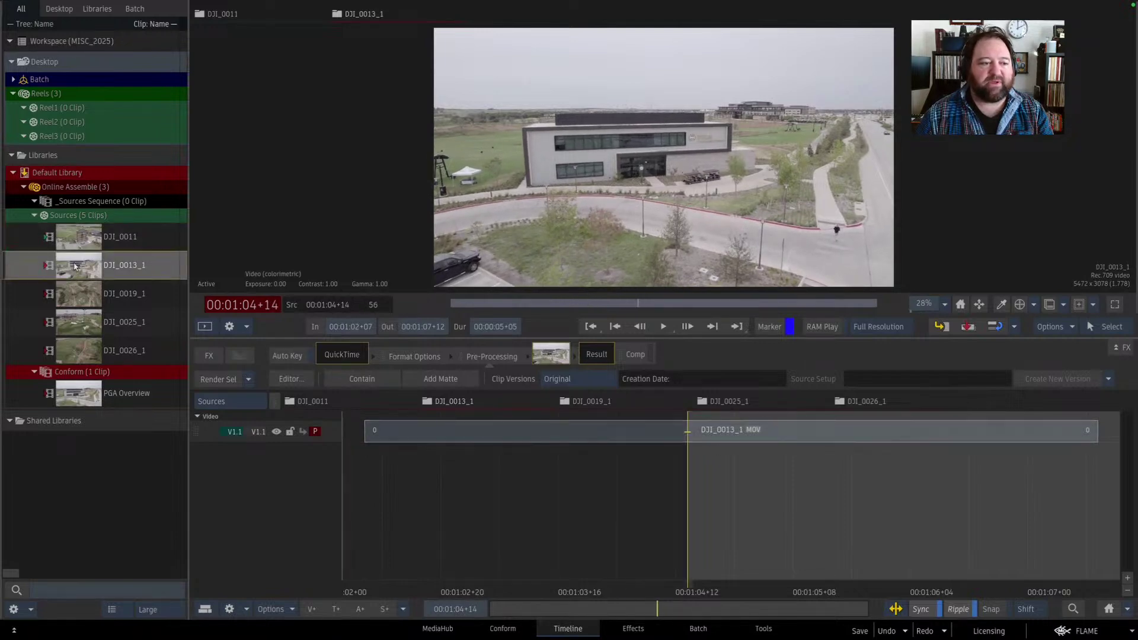
right_click(74, 266)
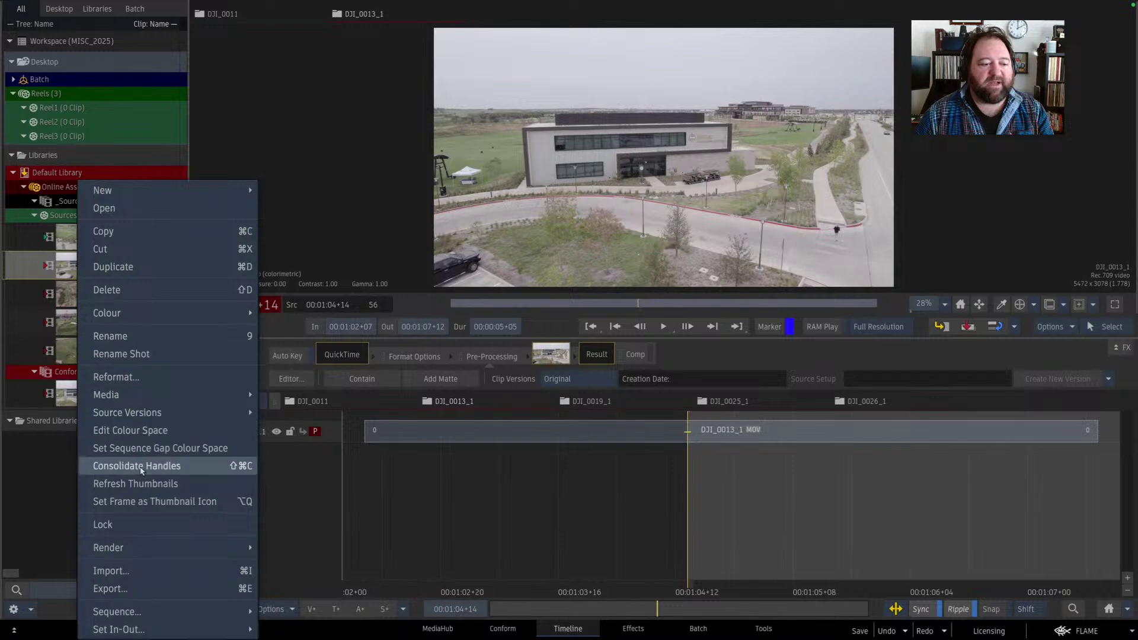
click(142, 503)
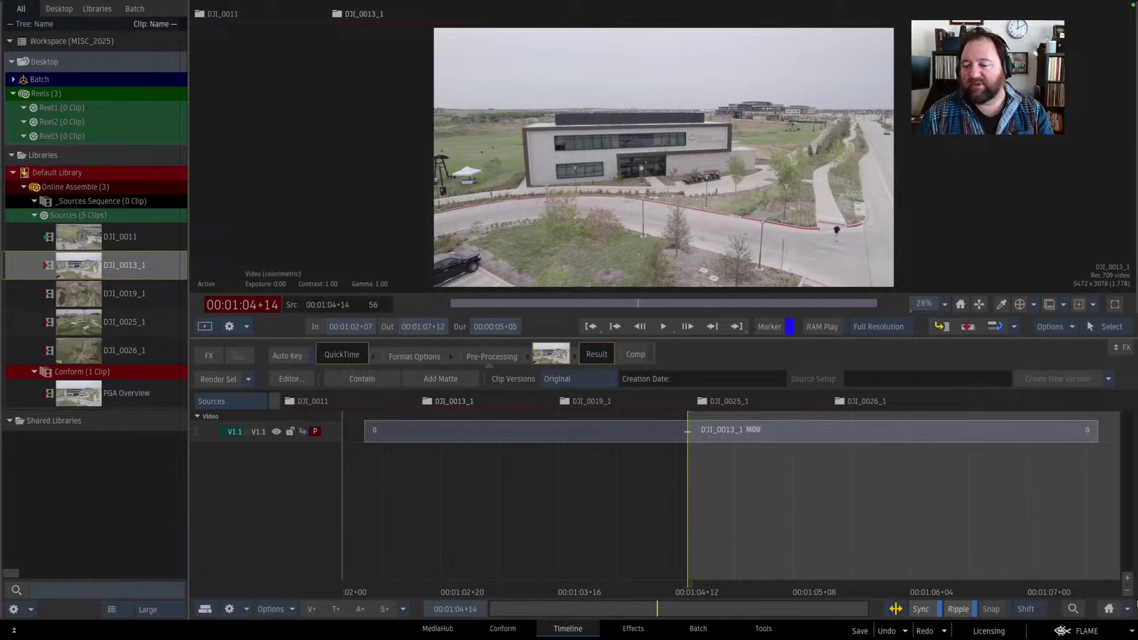
- Examine the Thumbnail Icon Frame setting in the Media Panel preferences and close the Preferences
click(1073, 630)
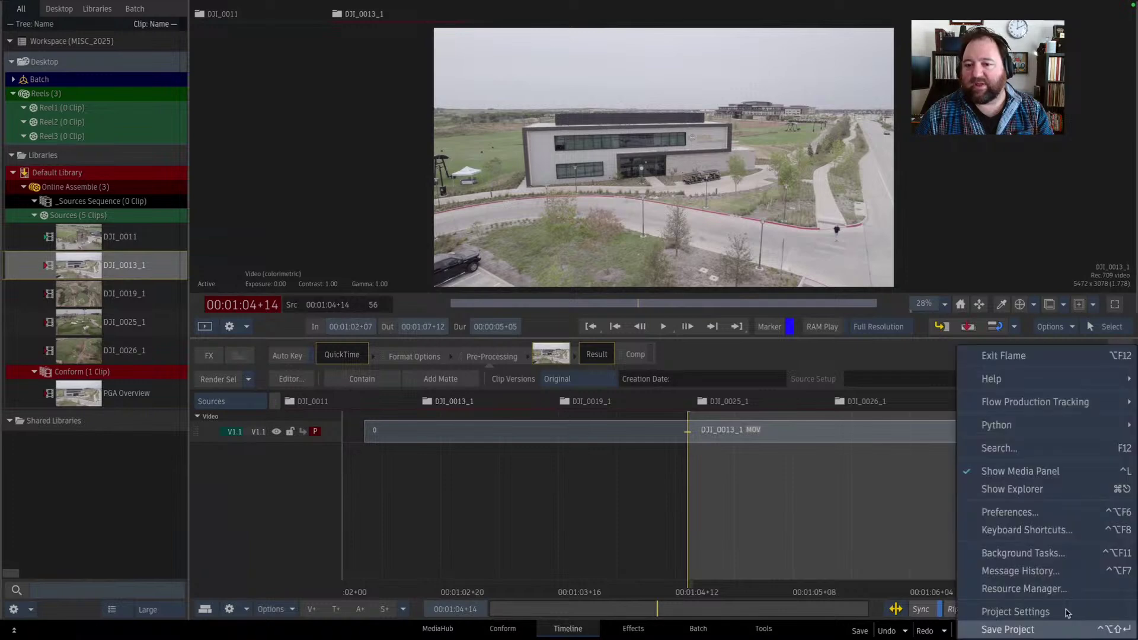
click(1008, 511)
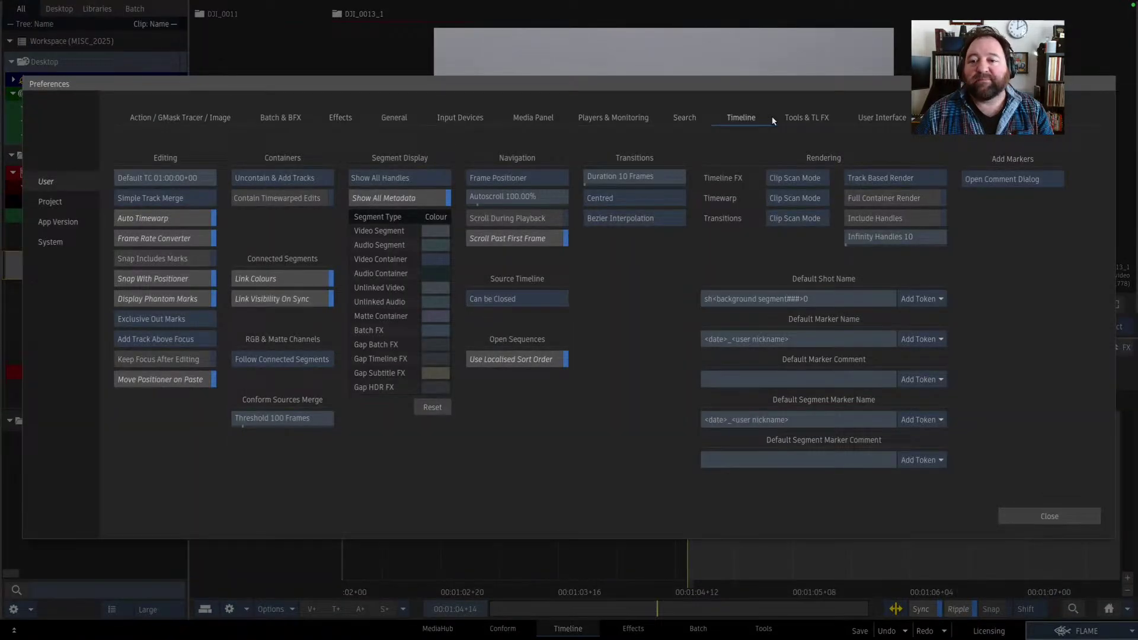
click(517, 117)
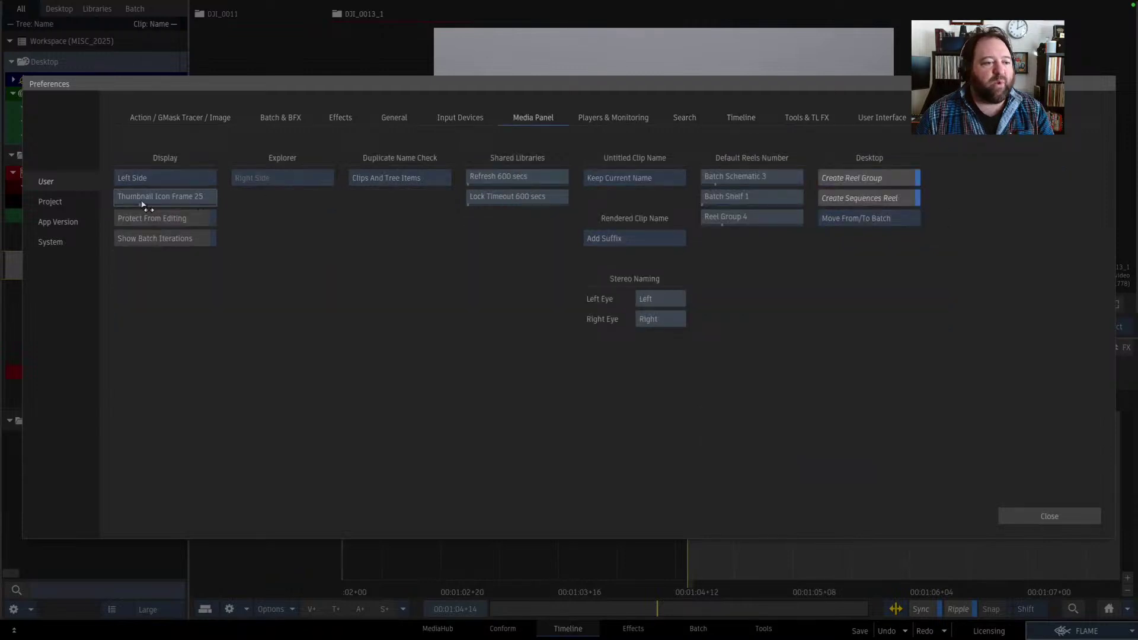
mouse_move(201, 204)
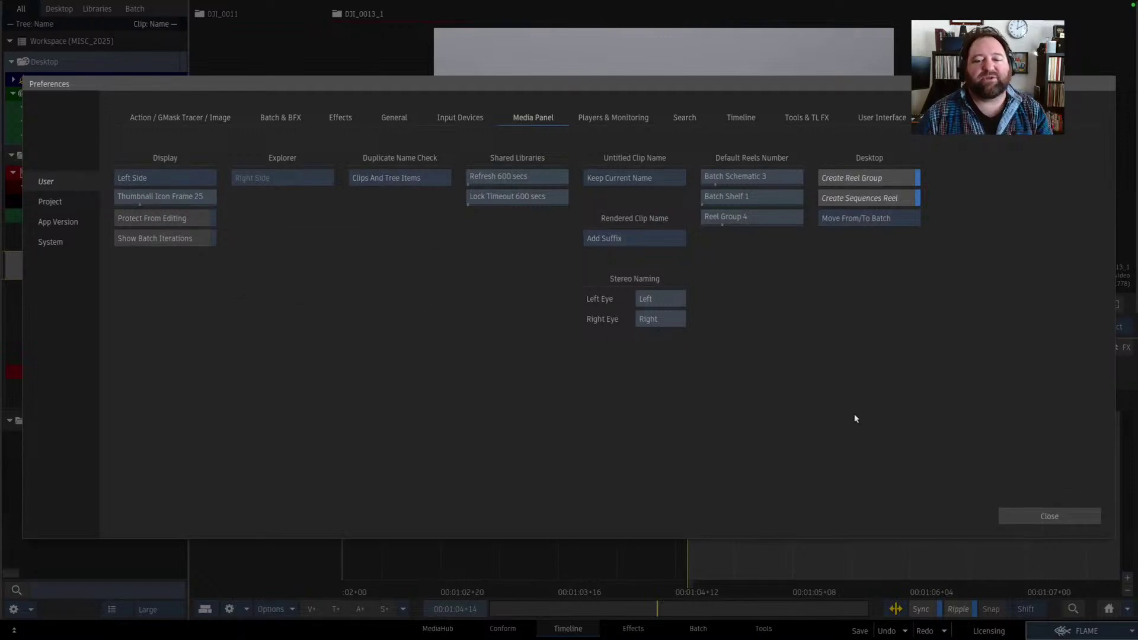
click(1045, 518)
- Switch to PowerPoint, reveal the Players and Monitoring > Allow Tearing bullet, and return to Flame
key(super+Tab)
click(592, 379)
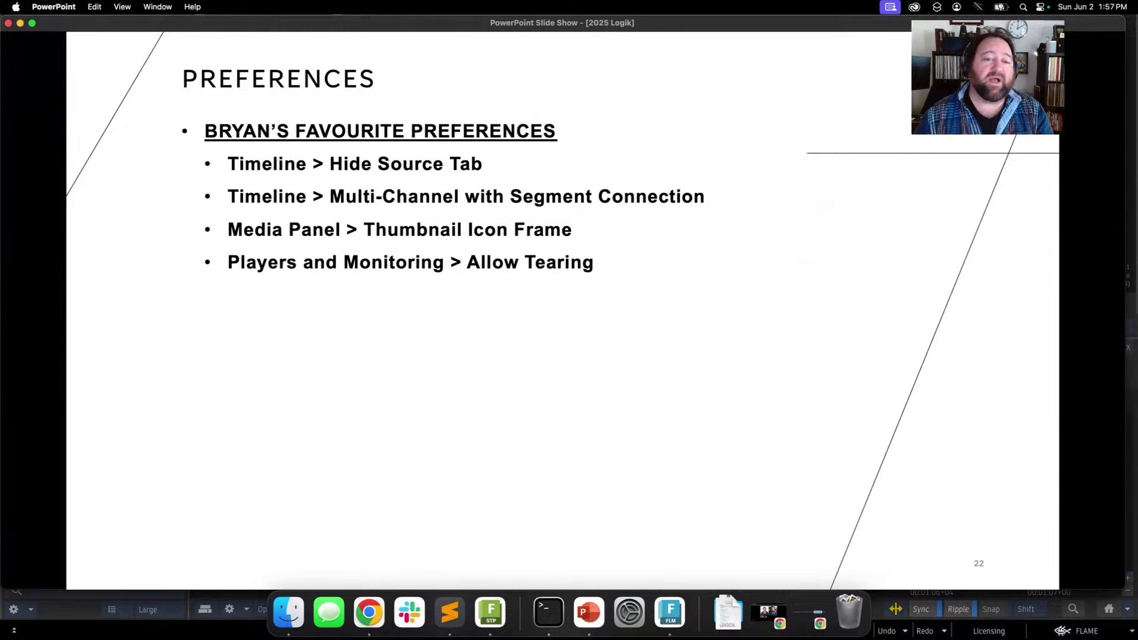
key(super+Tab)
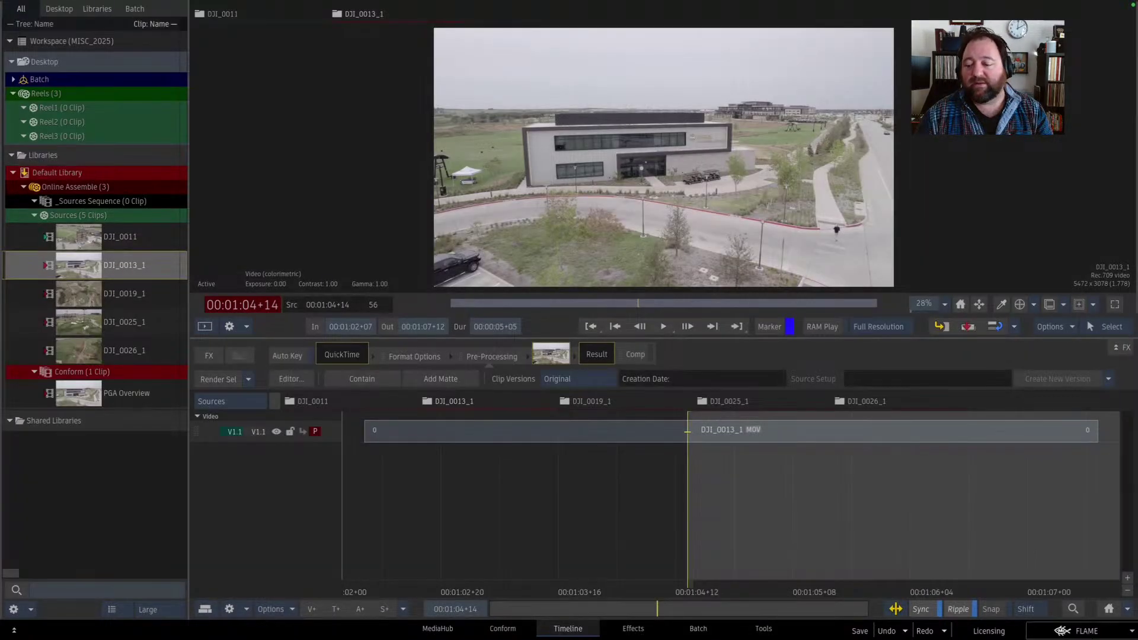
- Reopen the Preferences and look through the Tools & TL FX, Timeline, General and Effects sections
click(1070, 632)
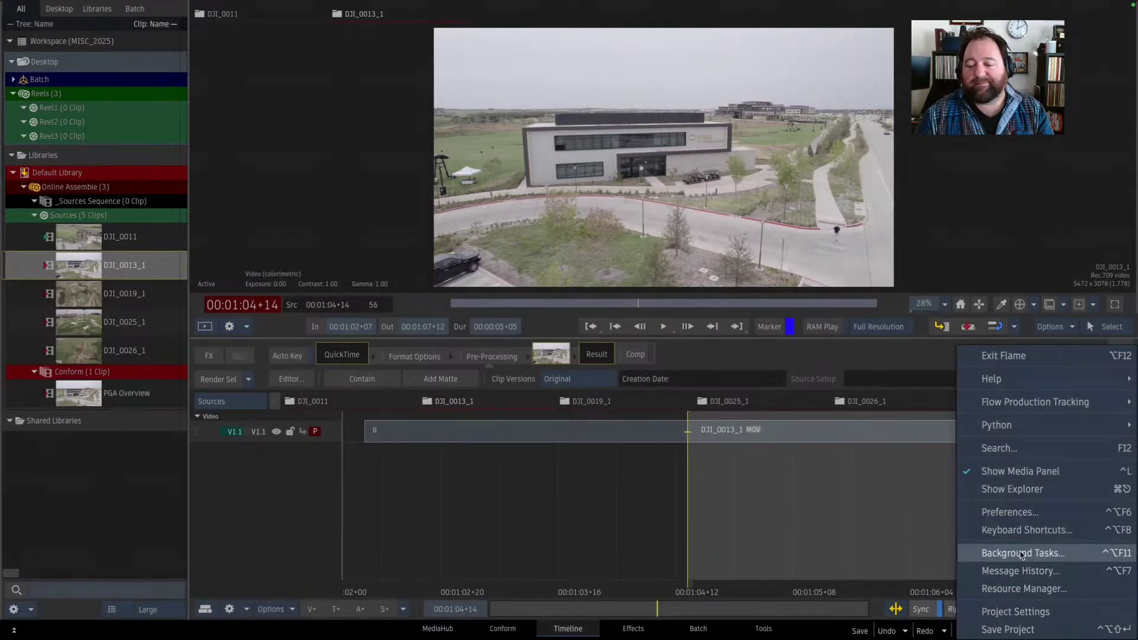
click(1010, 513)
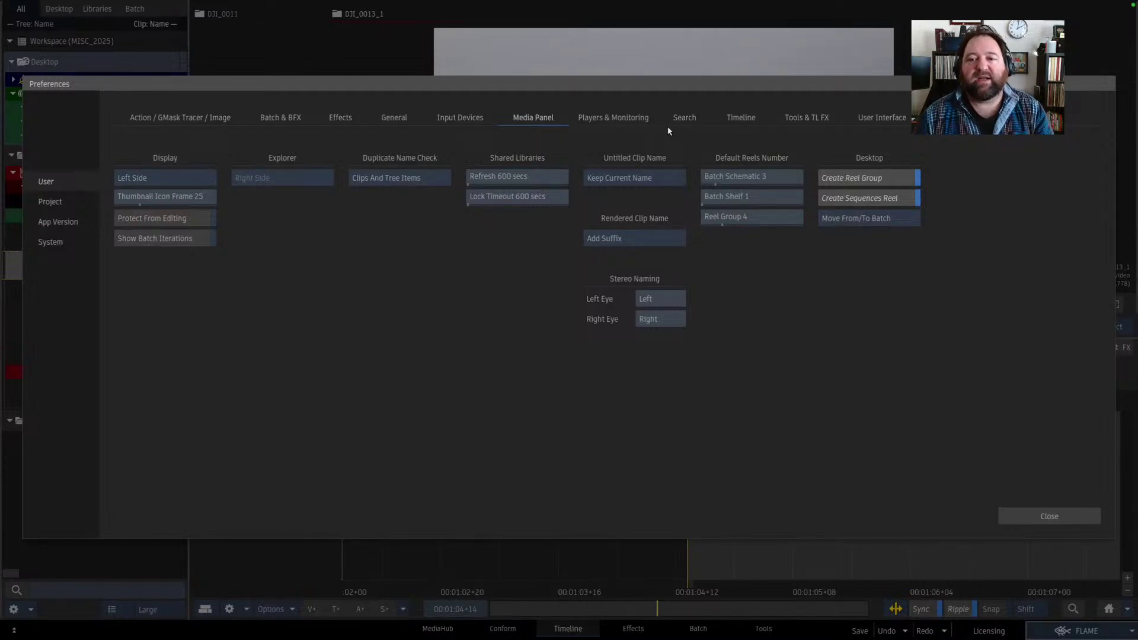
click(806, 120)
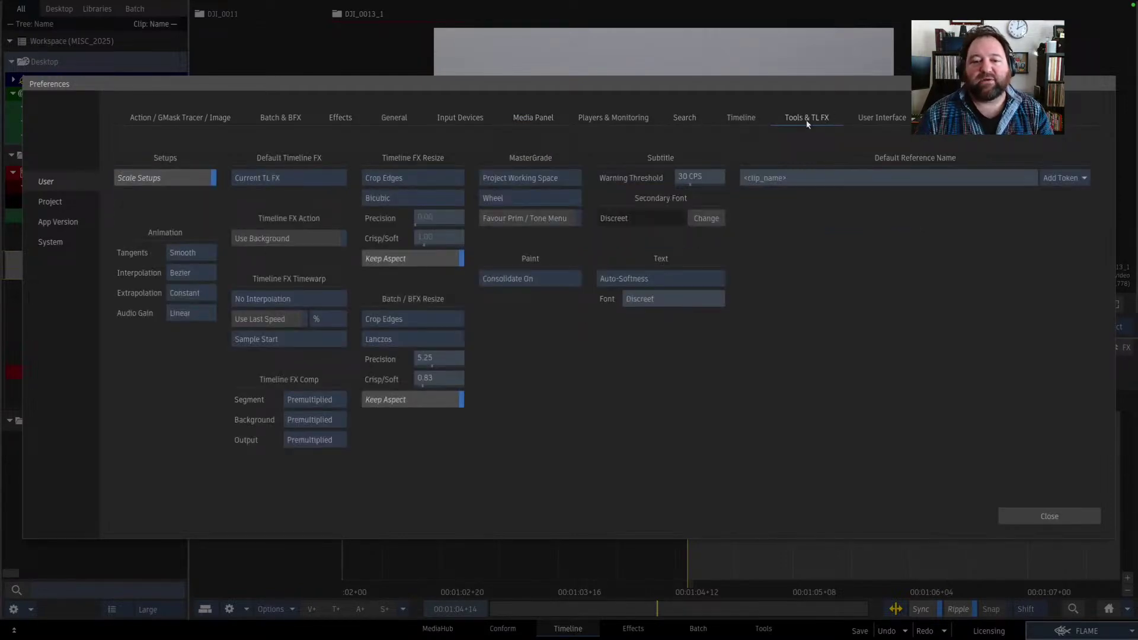
click(740, 119)
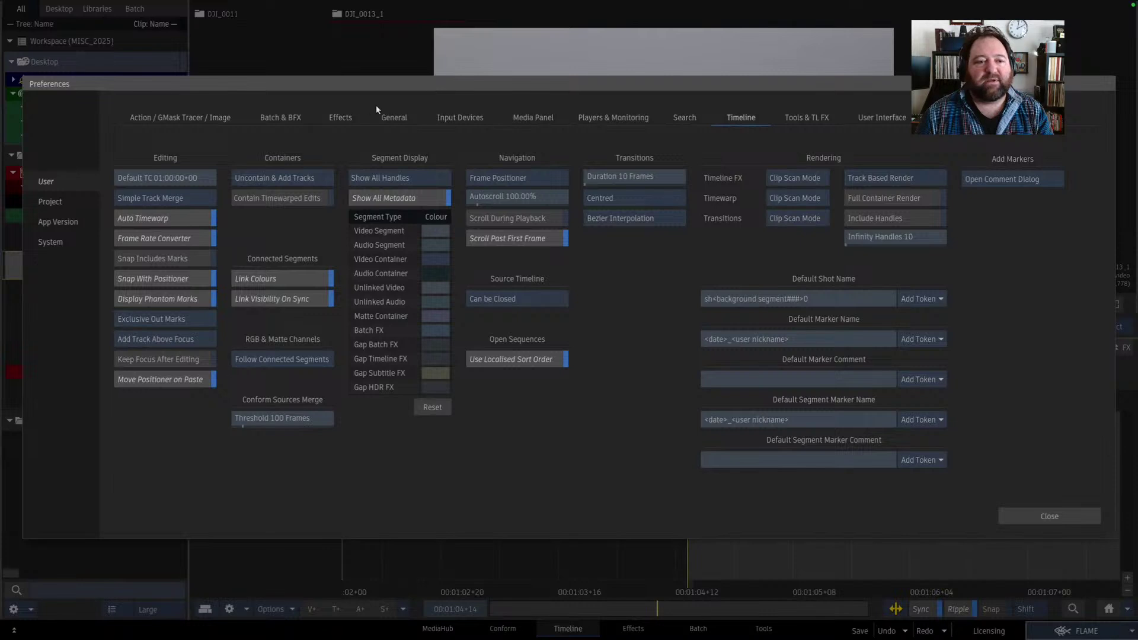
click(397, 119)
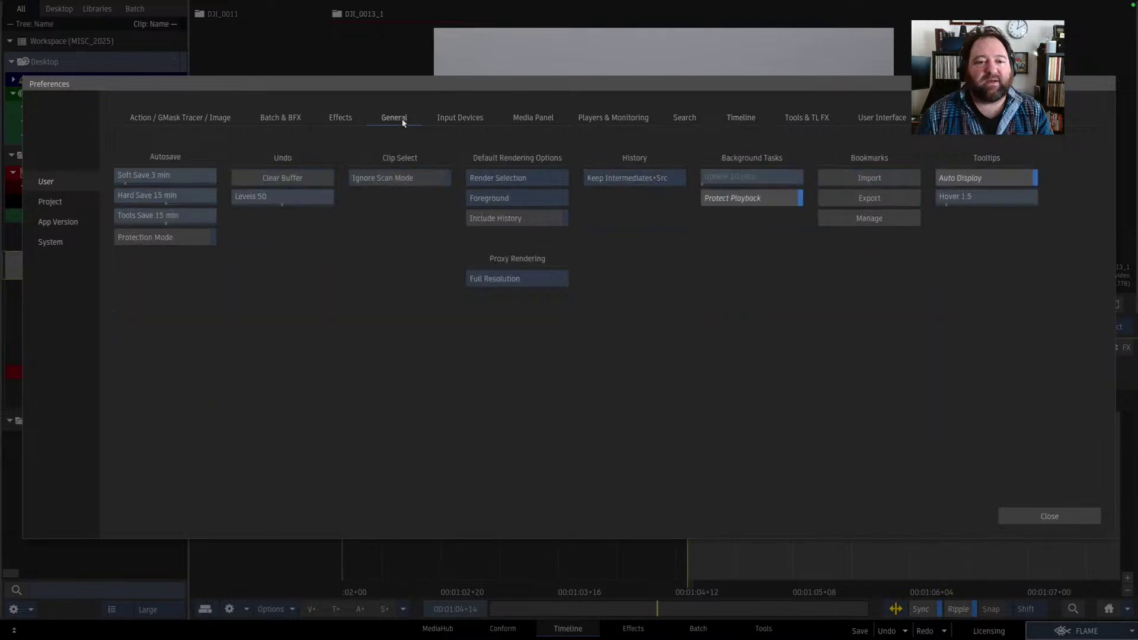
click(349, 121)
- Check the slide in PowerPoint, then examine Flame's Rendering Display setting under Players & Monitoring and close the Preferences
key(super+Tab)
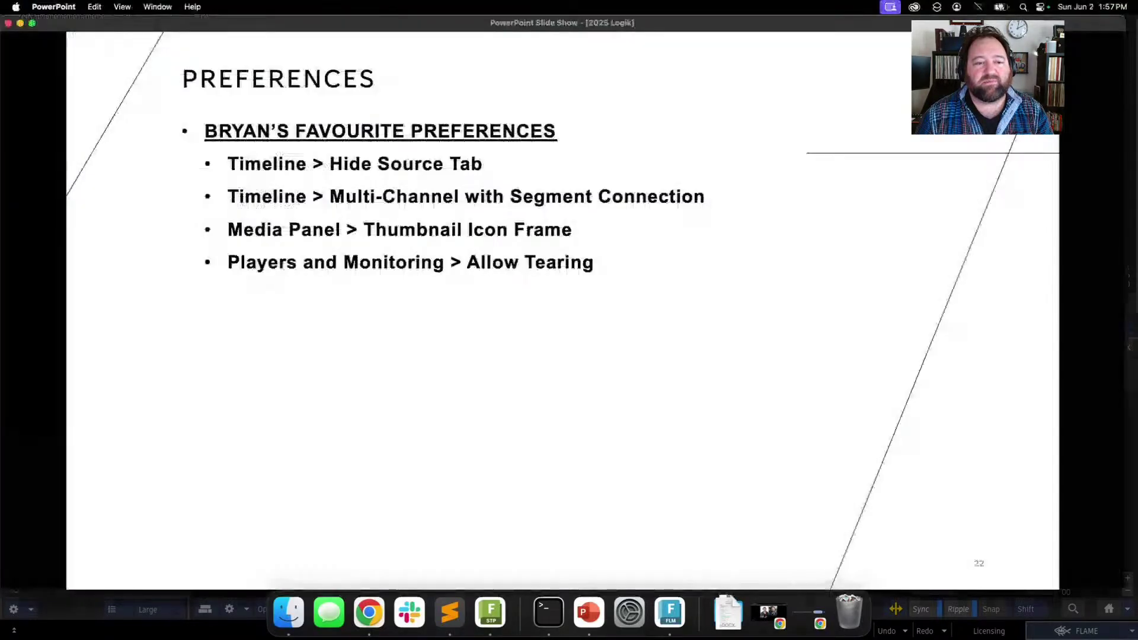
key(super+Tab)
click(600, 118)
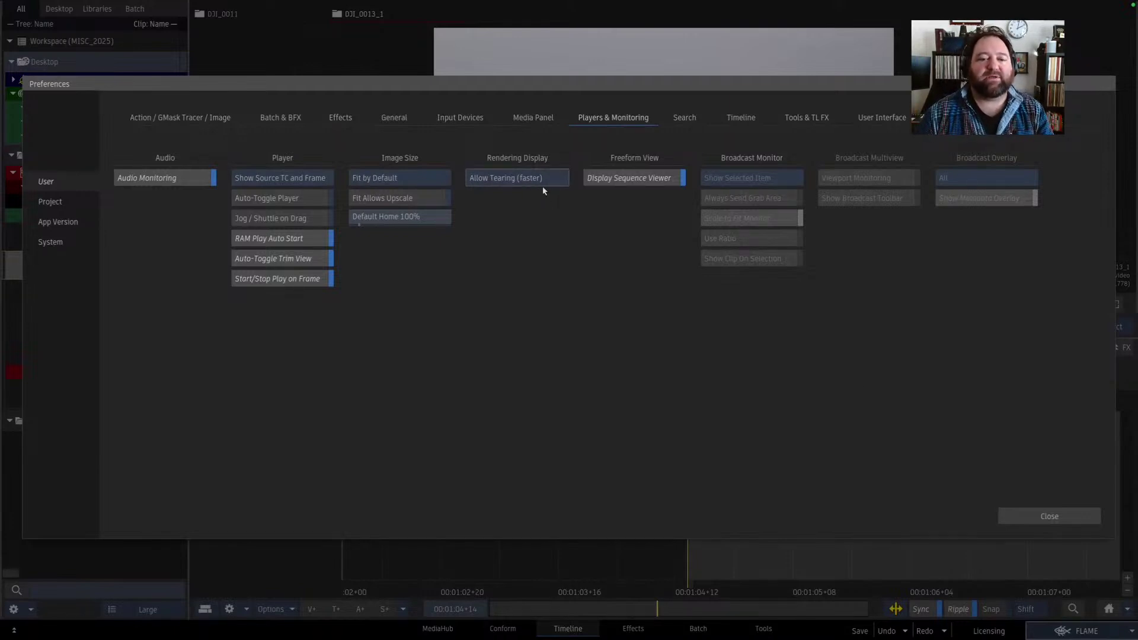
click(1019, 513)
- Switch to PowerPoint, advance to the Changes to Project Initialization slide, and return to Flame
key(super+Tab)
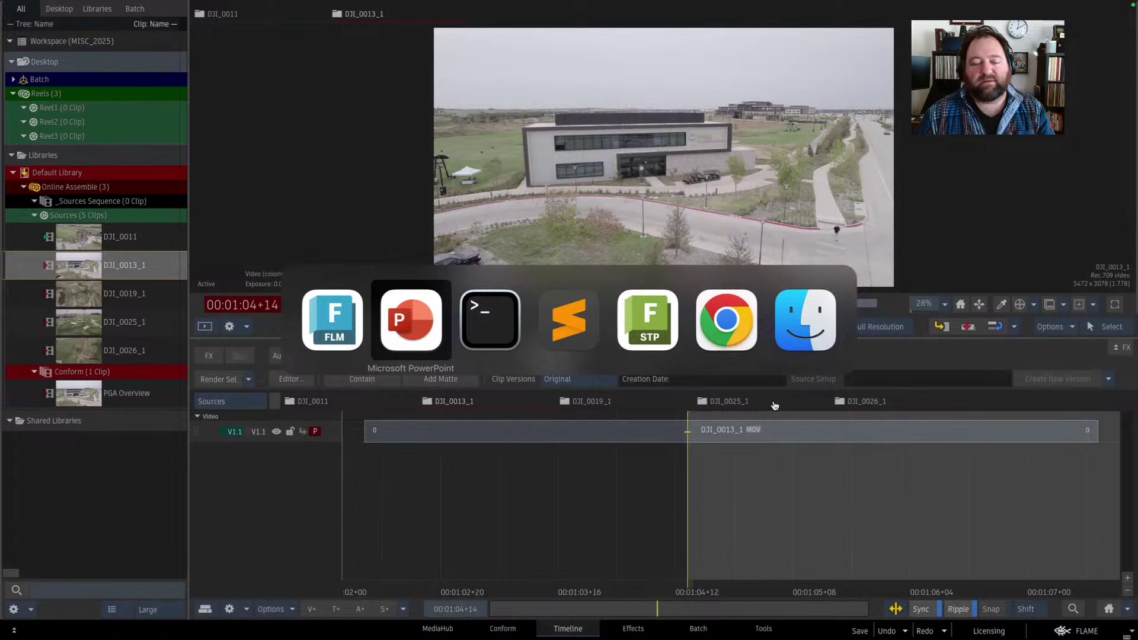
key(Right)
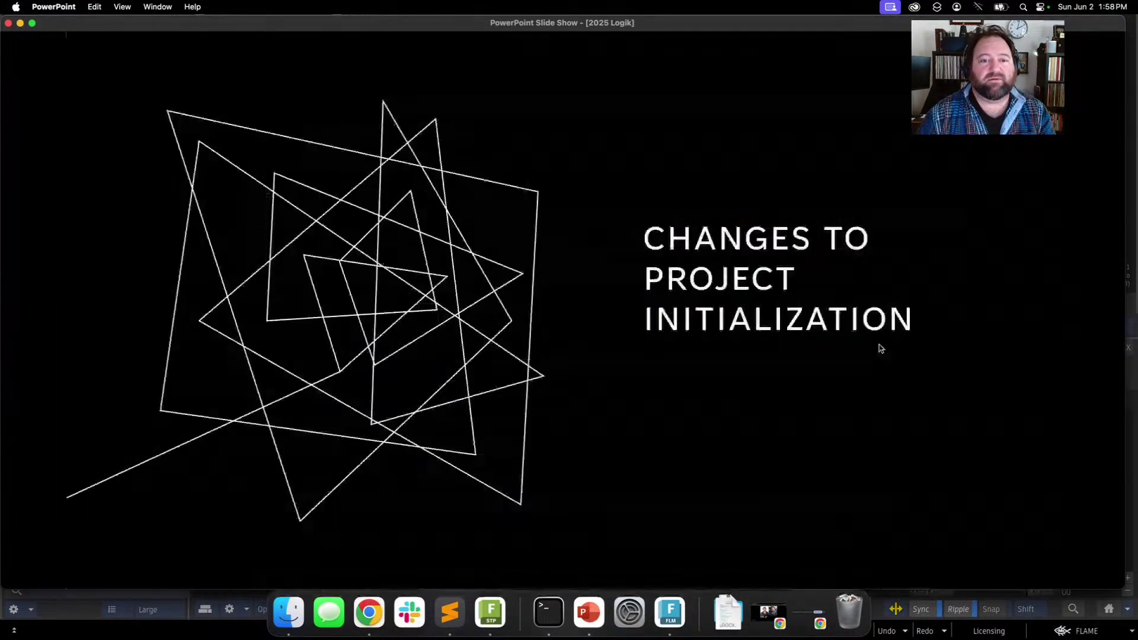
key(super+Tab)
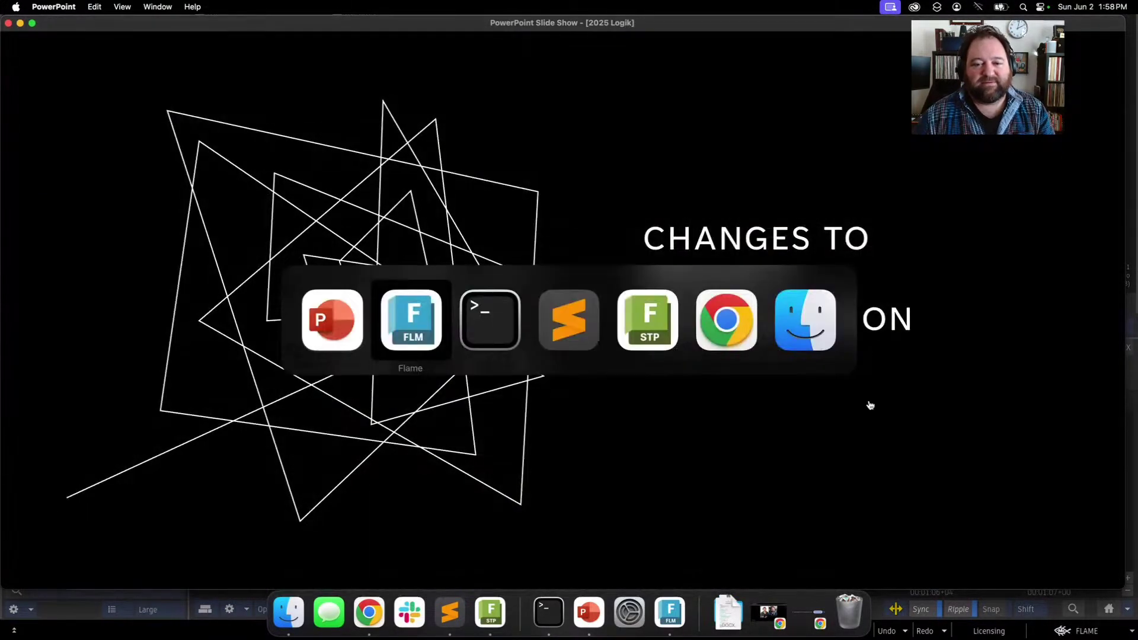
- Switch to Flame, move the playhead to the start of the DJI_0013_1 source clip and turn off Ripple
key(Escape)
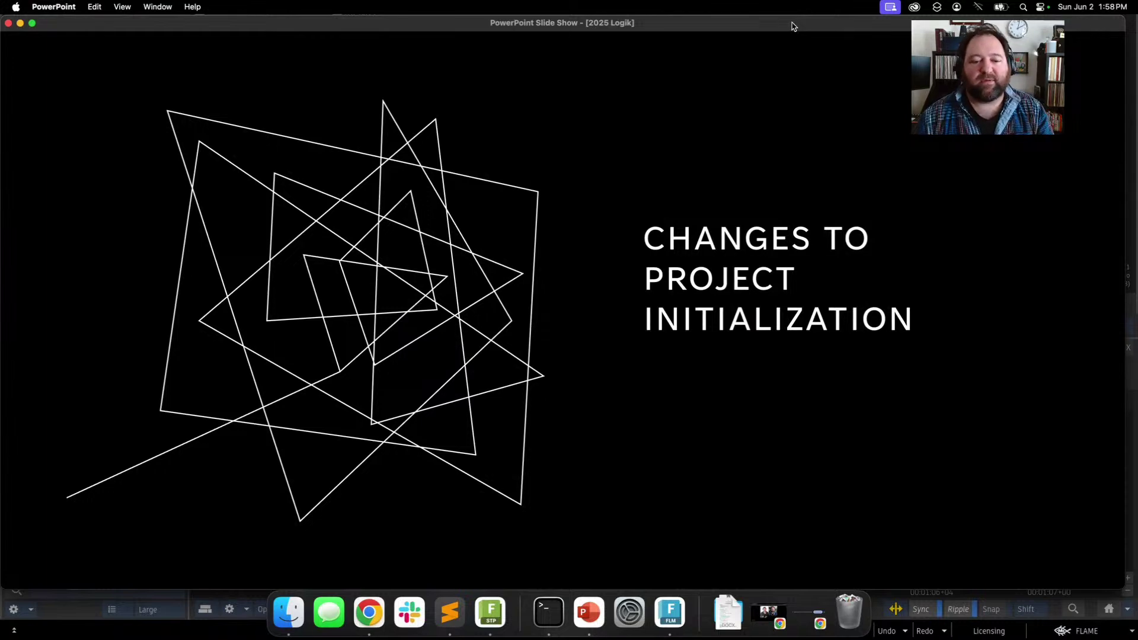
key(super+Tab)
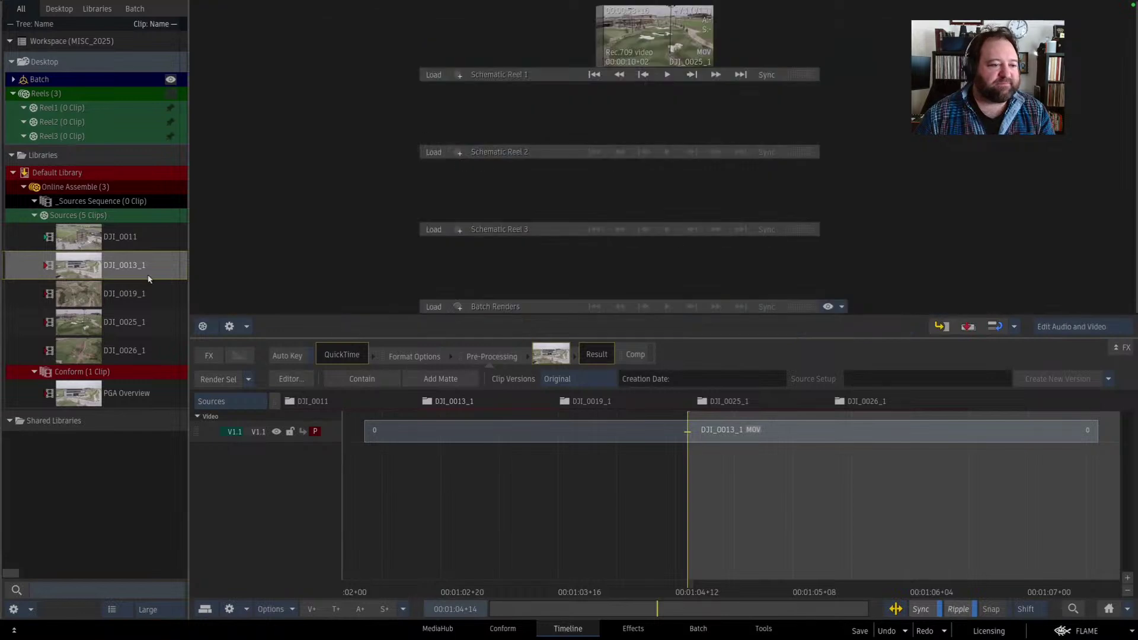
click(397, 589)
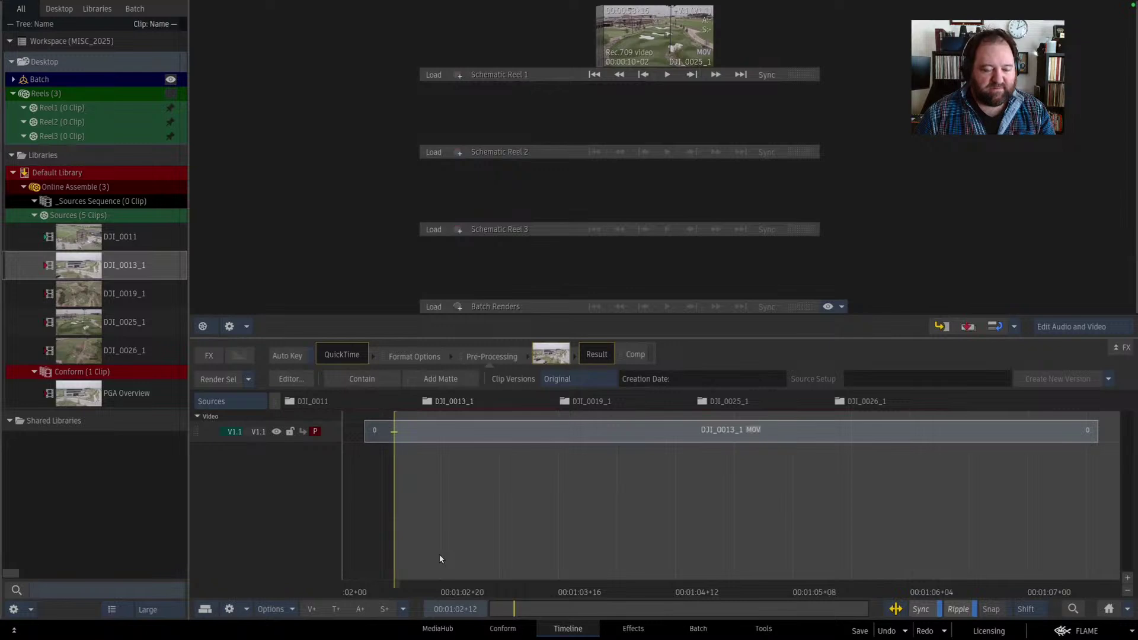
key(Up)
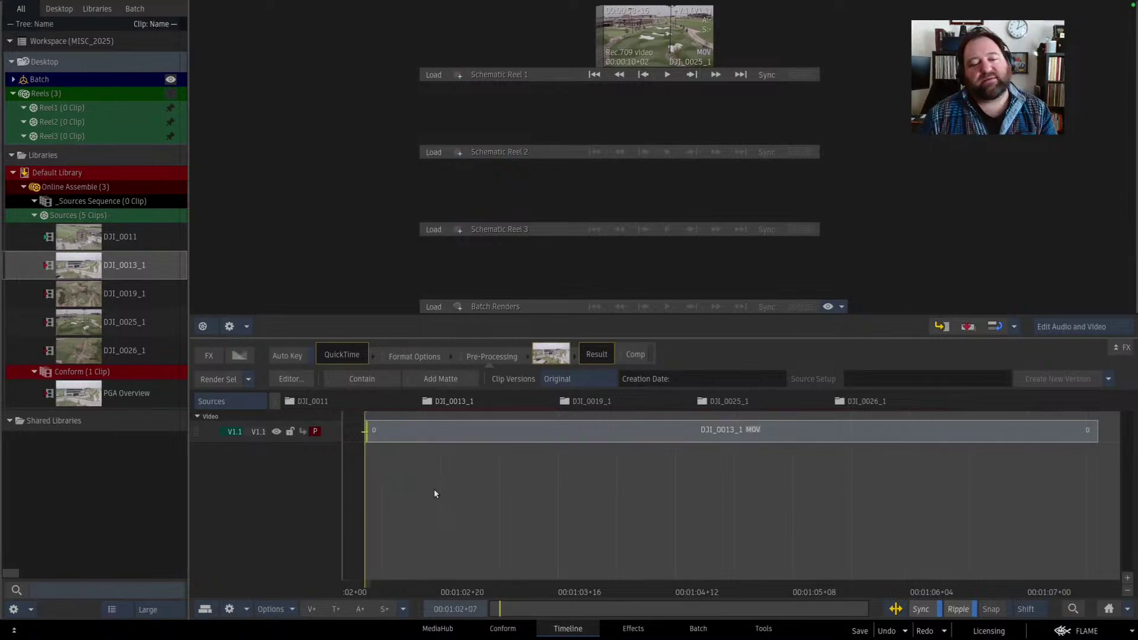
key(r)
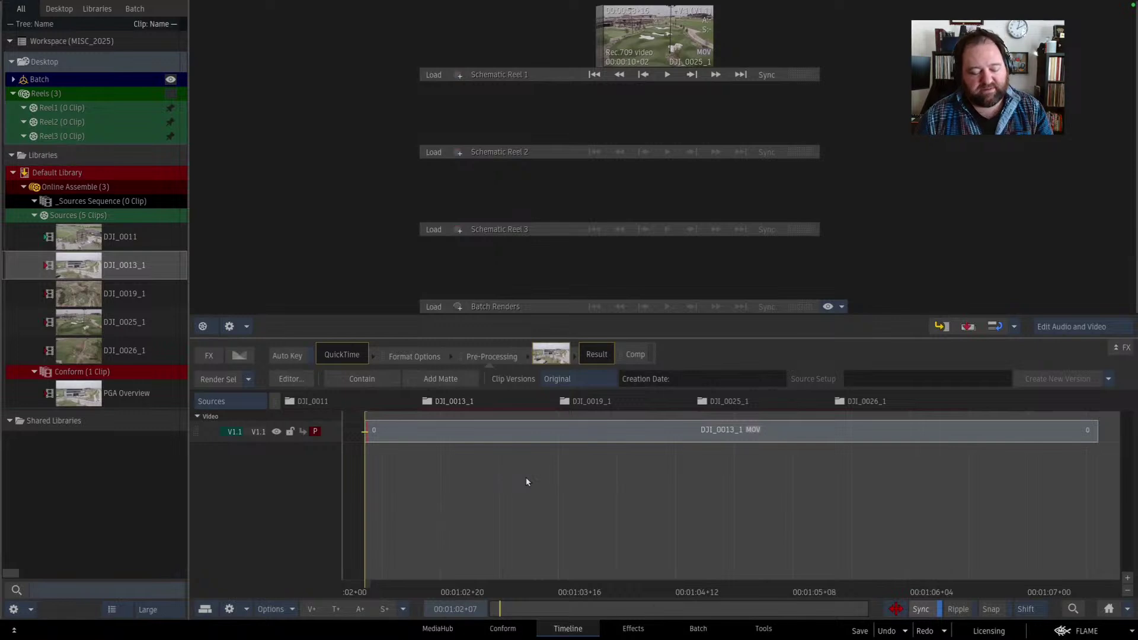
- Switch to PowerPoint and reveal the Empty Sequence no longer created bullet on the Project Initialization slide
key(super+Tab)
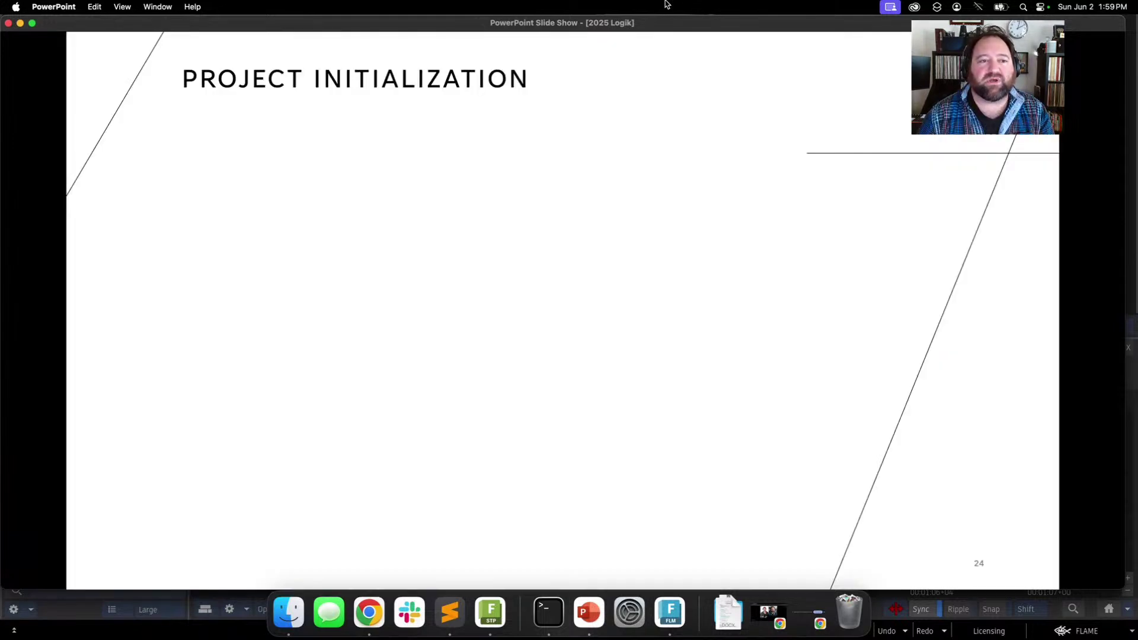
key(Right)
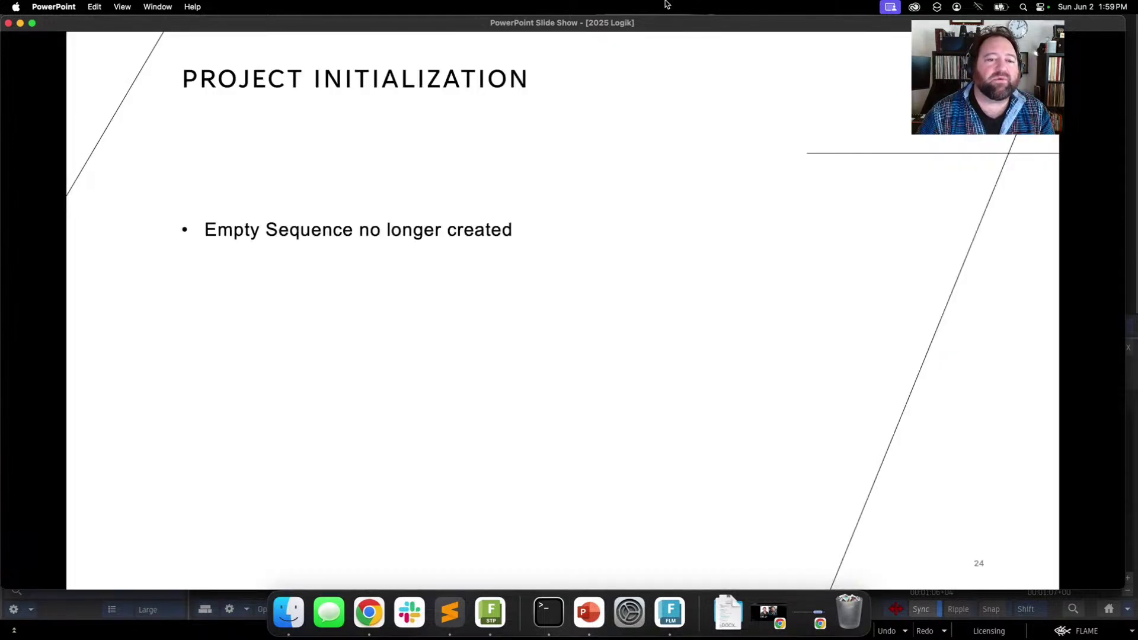